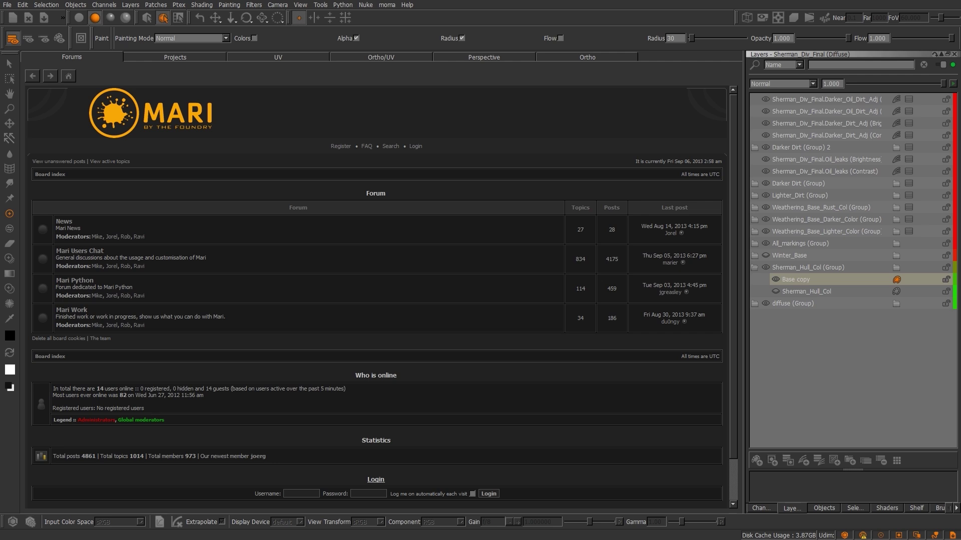
# Switch to the Ortho view and orbit and zoom to a side-on view of the tank's turret and hull
pyautogui.click(604, 58)
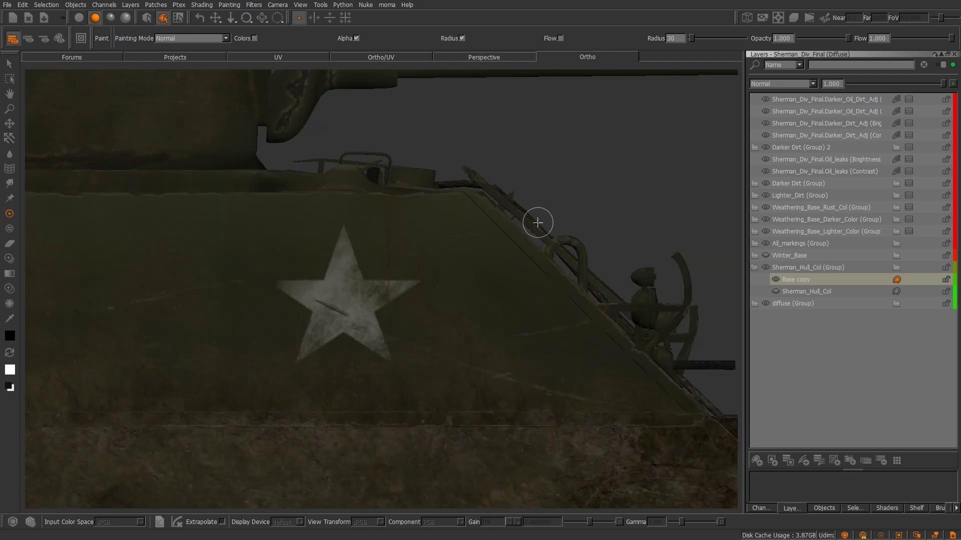
pyautogui.scroll(-5, 445, 349)
pyautogui.keyDown('alt'); pyautogui.moveTo(378, 378); pyautogui.dragTo(495, 427); pyautogui.keyUp('alt')
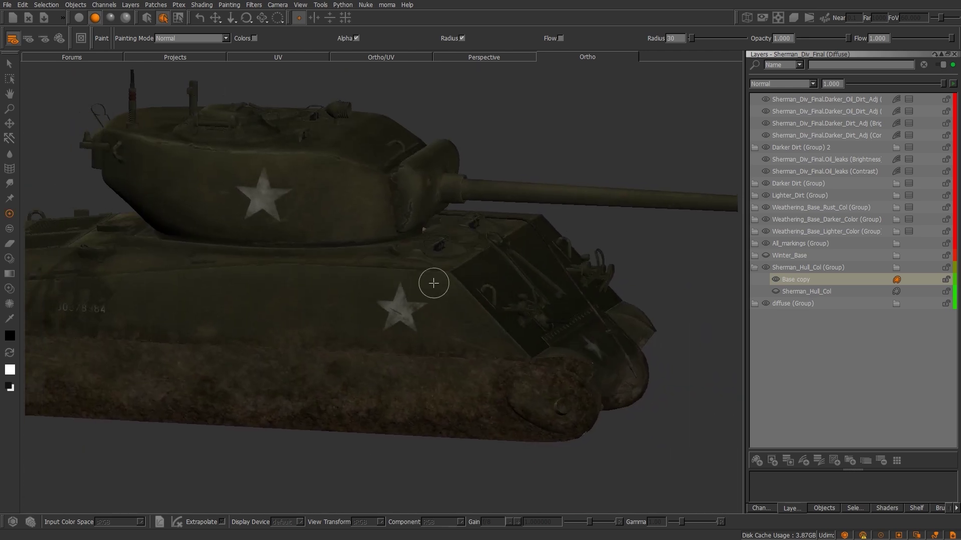
pyautogui.moveTo(433, 281)
pyautogui.keyDown('alt'); pyautogui.mouseDown()
pyautogui.moveTo(384, 325)
pyautogui.moveTo(400, 333)
pyautogui.moveTo(365, 262)
pyautogui.mouseUp(); pyautogui.keyUp('alt')
pyautogui.scroll(3, 365, 261)
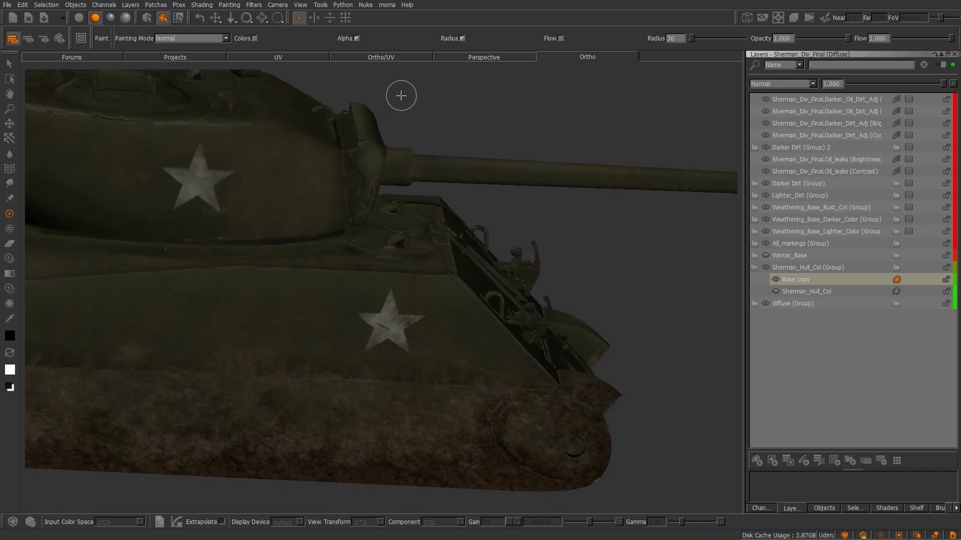
pyautogui.click(278, 5)
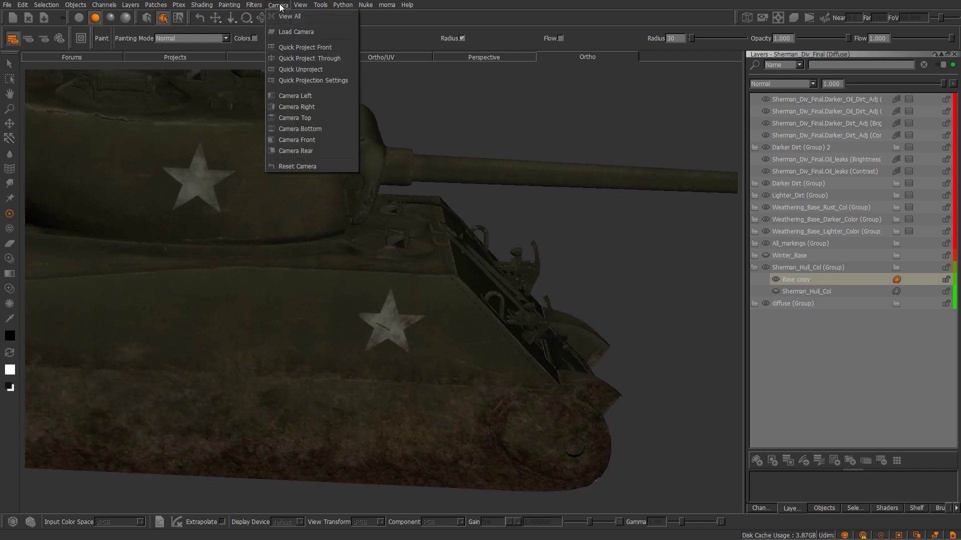
# Confirm Quick Projection Settings at 4096 x 4096, 8bit (Byte), targeting D:/Tut Files/Projection_001.psd
pyautogui.click(339, 82)
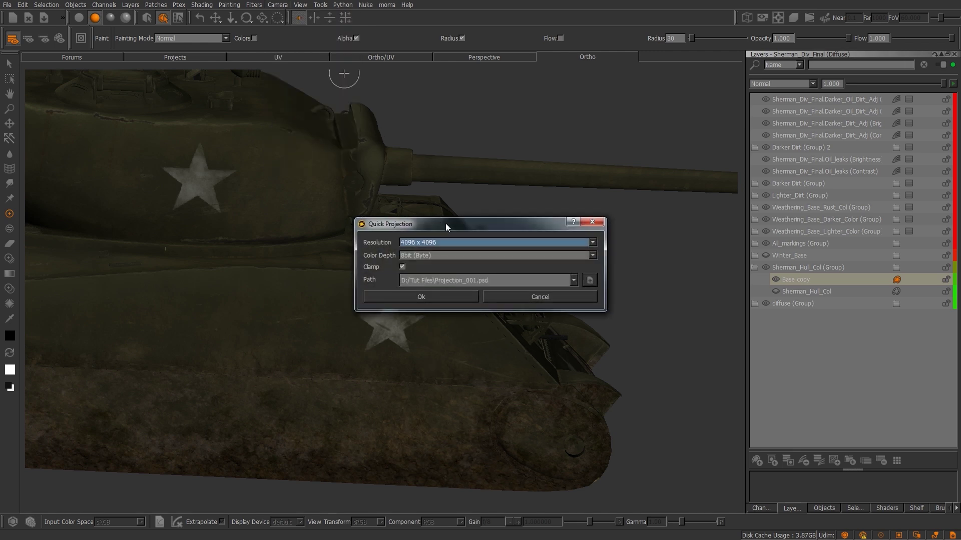
pyautogui.click(385, 193)
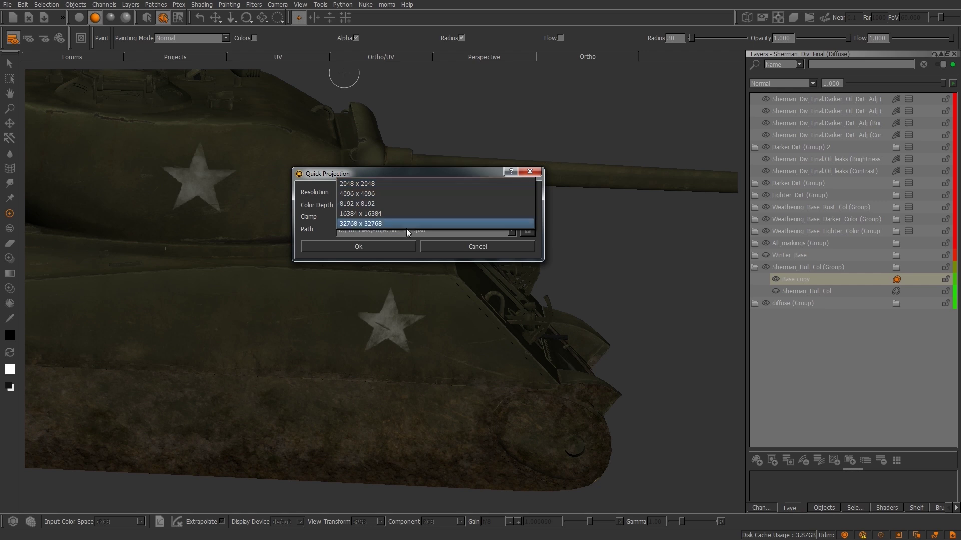
pyautogui.click(310, 215)
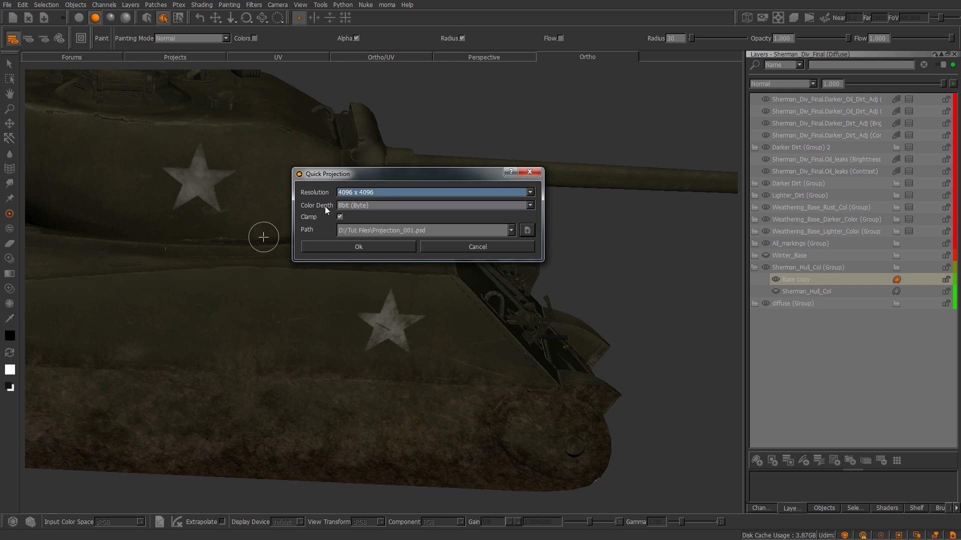
pyautogui.click(359, 207)
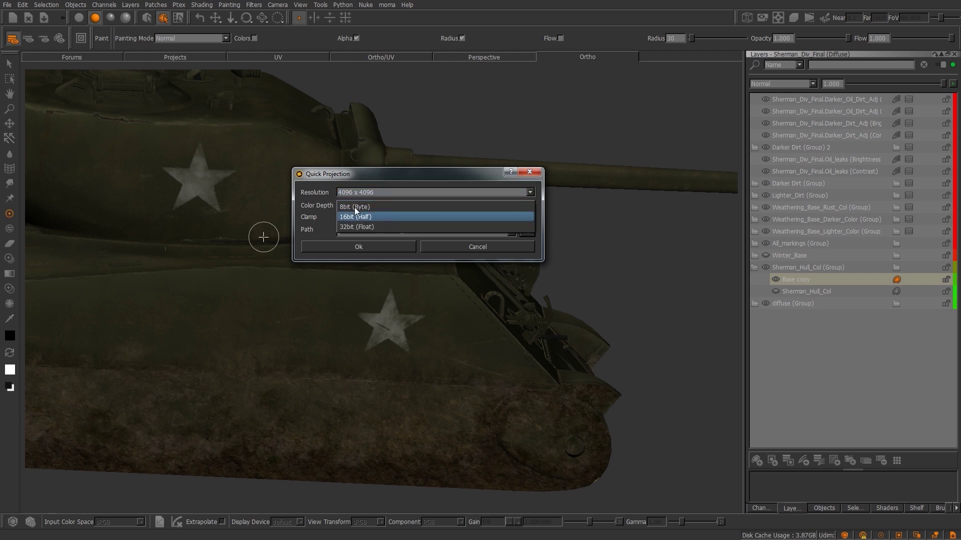
pyautogui.click(318, 209)
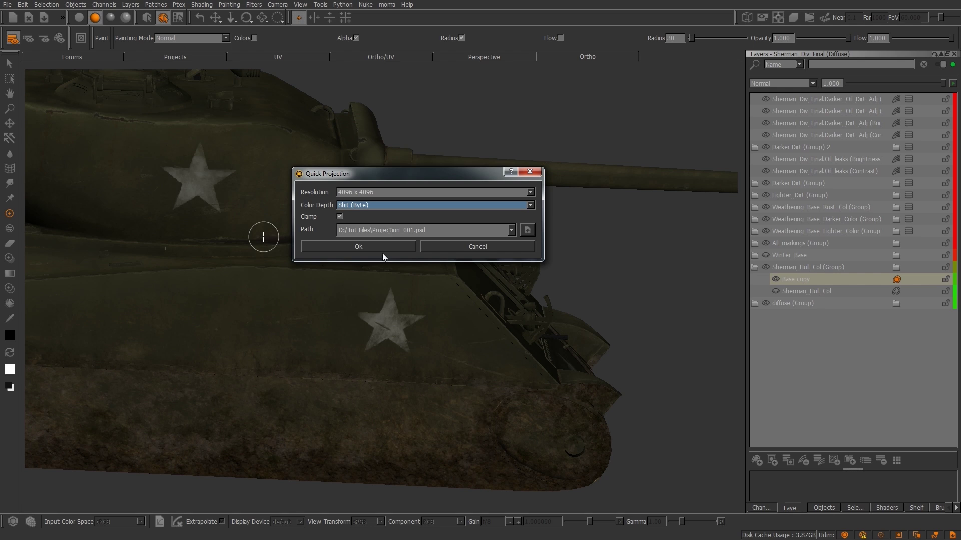
pyautogui.click(396, 248)
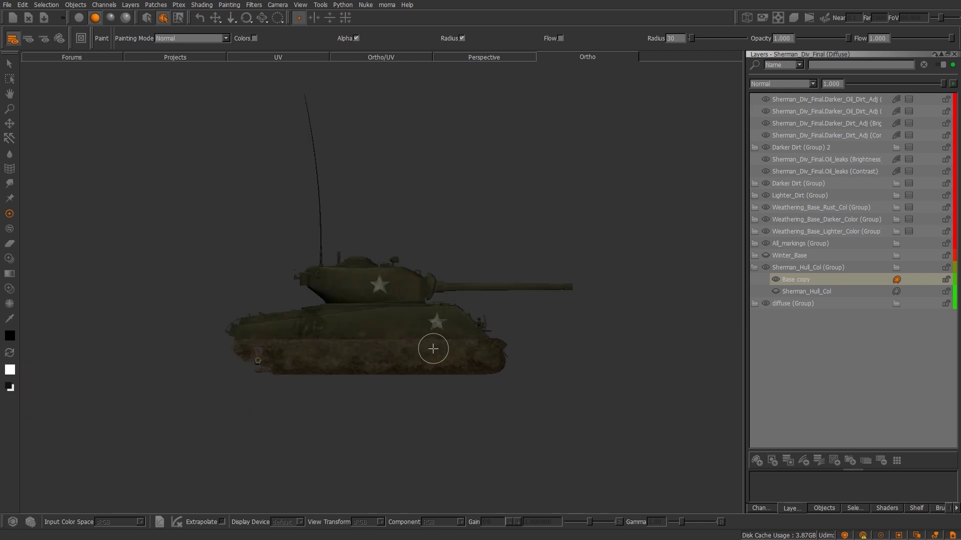
# Zoom and pan the Ortho view close in on the star on the hull side
pyautogui.moveTo(431, 348); pyautogui.dragTo(556, 336, button='right')
pyautogui.moveTo(555, 336); pyautogui.dragTo(457, 390, button='middle')
pyautogui.moveTo(457, 391); pyautogui.dragTo(501, 345, button='right')
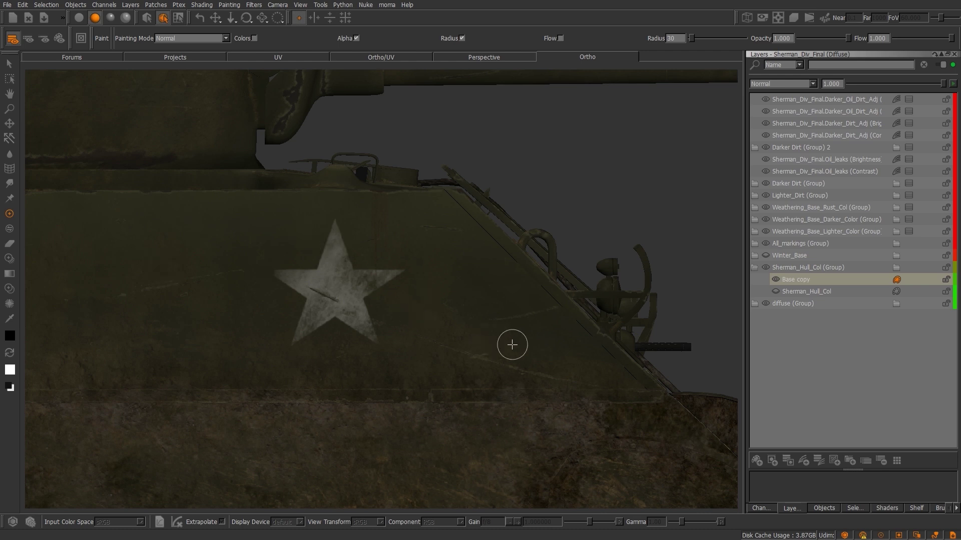
# With Base copy selected, Quick Unproject the current hull view to an image file
pyautogui.click(848, 280)
pyautogui.click(279, 5)
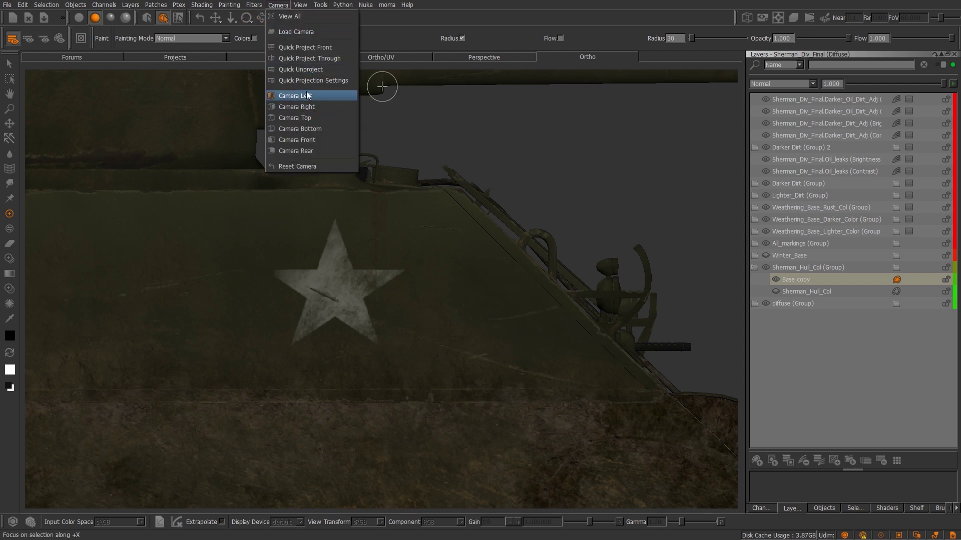
pyautogui.click(313, 70)
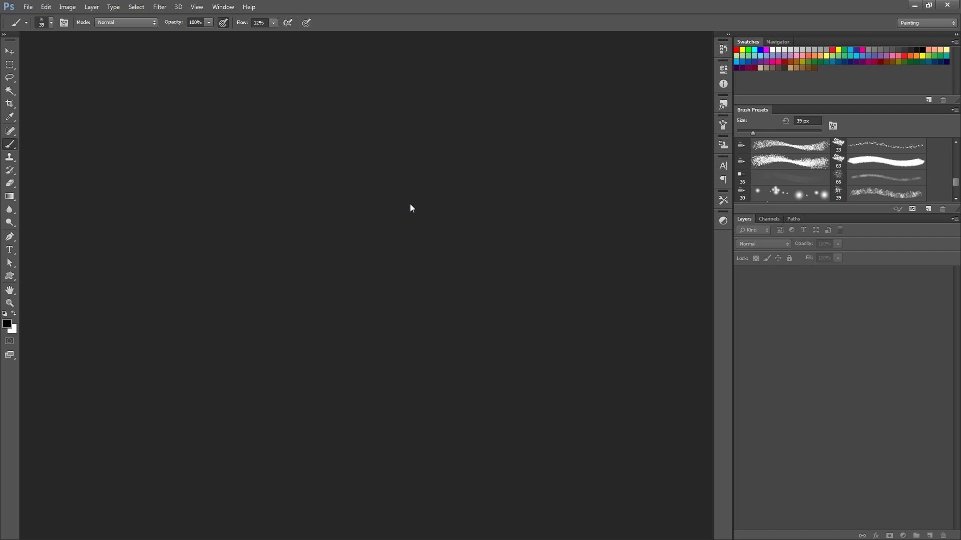
# Open Projection_001.psd in Photoshop
pyautogui.doubleClick(410, 205)
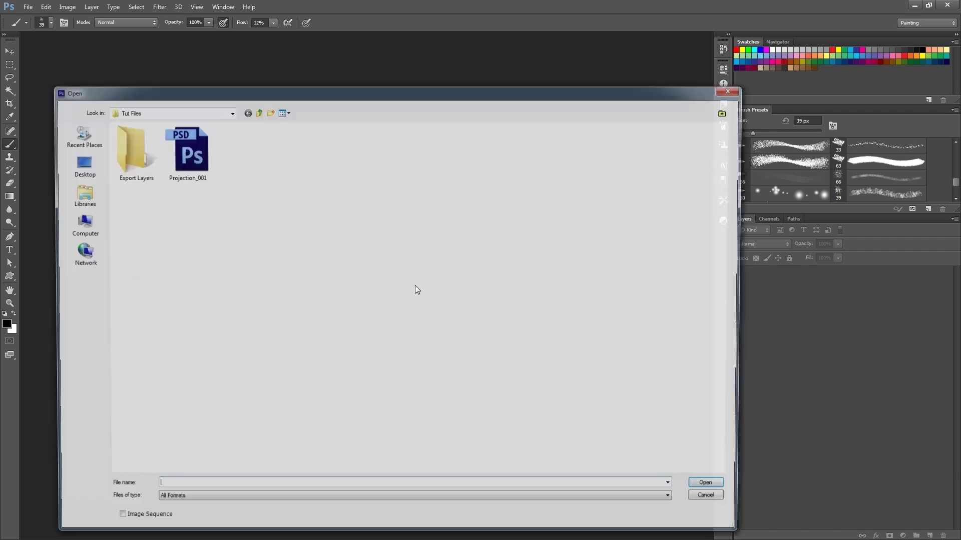
pyautogui.click(190, 157)
pyautogui.doubleClick(190, 156)
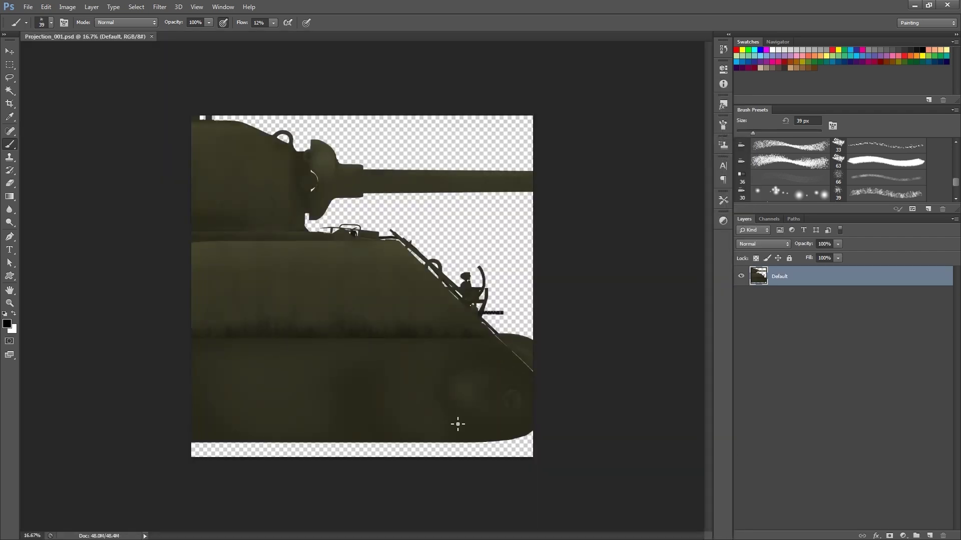
pyautogui.keyDown('alt'); pyautogui.scroll(2, 561, 429); pyautogui.keyUp('alt')
pyautogui.keyDown('alt'); pyautogui.scroll(-3, 560, 430); pyautogui.keyUp('alt')
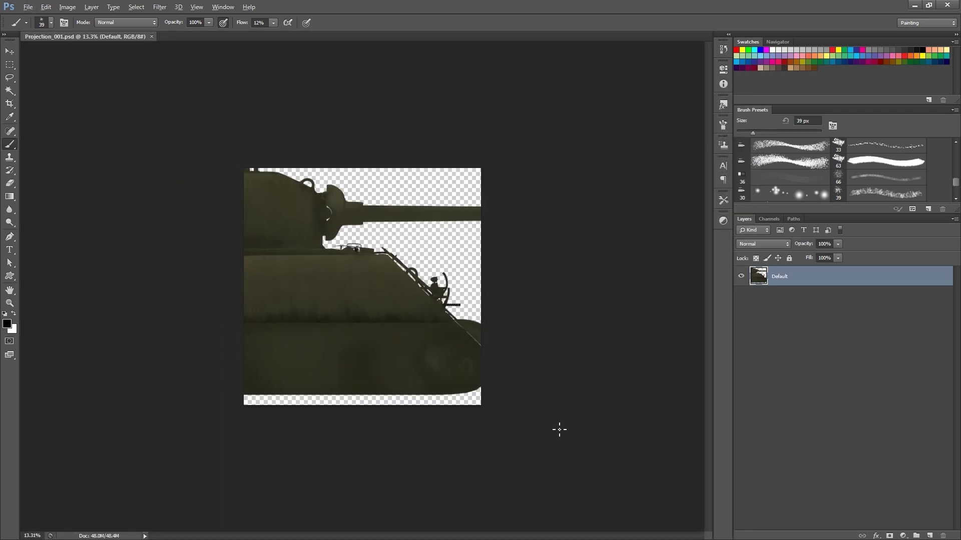
pyautogui.keyDown('alt'); pyautogui.scroll(4, 560, 428); pyautogui.keyUp('alt')
pyautogui.keyDown('alt'); pyautogui.scroll(2, 559, 422); pyautogui.keyUp('alt')
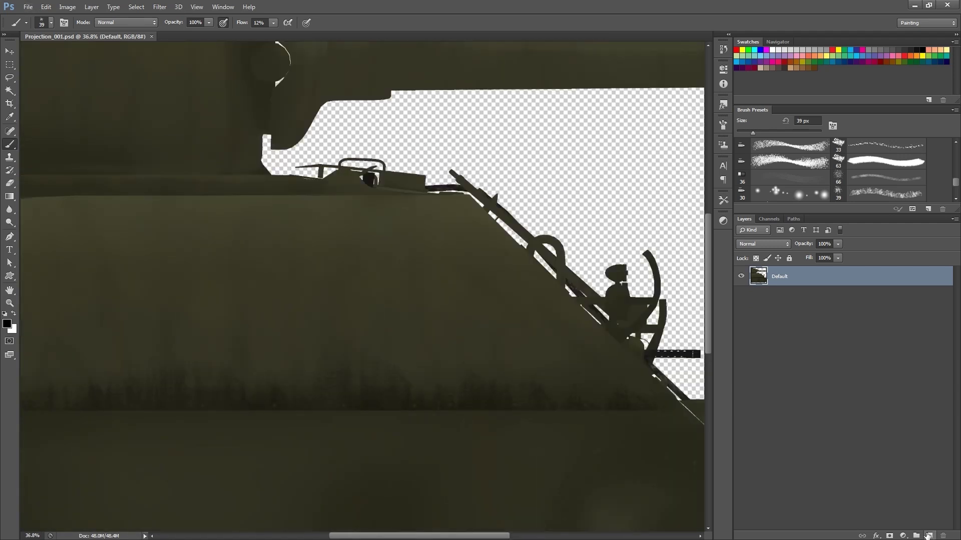
# Add the ConcreteFloorsDamaged0002_16_S texture above Default and stretch it wide across the hull
pyautogui.click(929, 535)
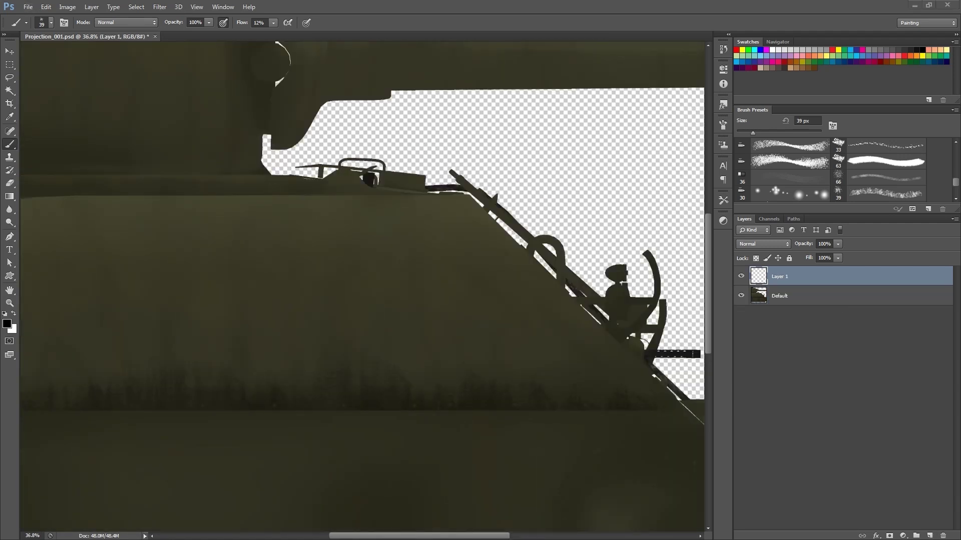
pyautogui.moveTo(419, 373); pyautogui.dragTo(454, 419)
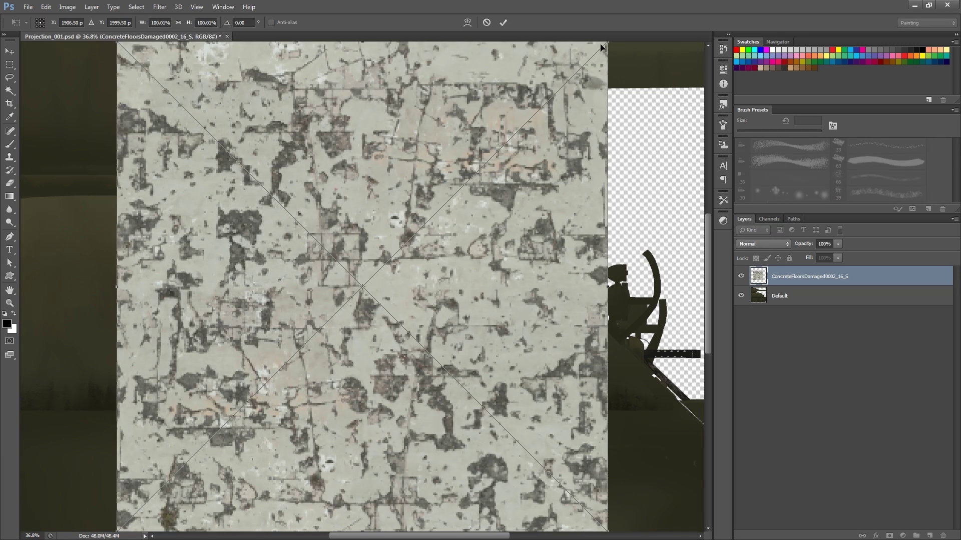
pyautogui.keyDown('alt'); pyautogui.scroll(-3, 603, 50); pyautogui.keyUp('alt')
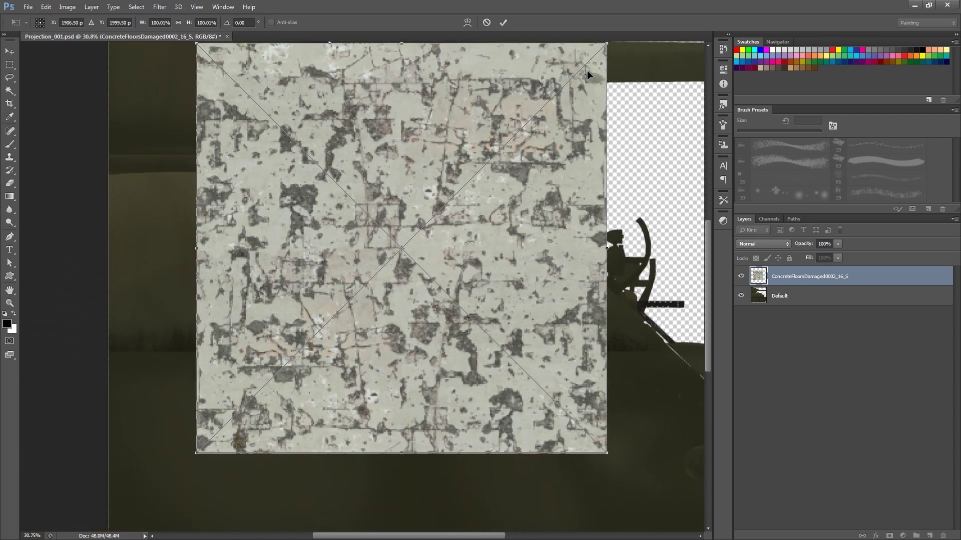
pyautogui.moveTo(607, 44); pyautogui.dragTo(706, 80)
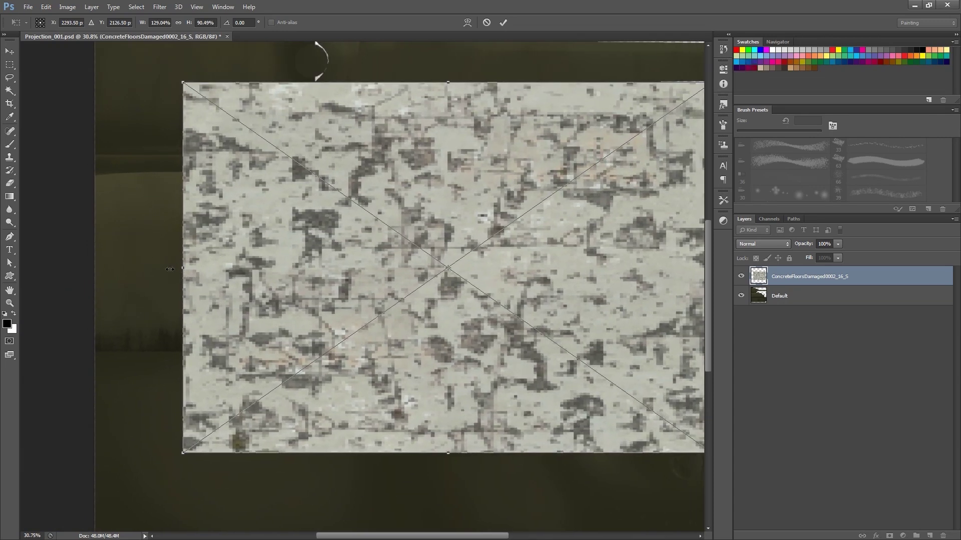
pyautogui.moveTo(169, 269); pyautogui.dragTo(108, 269)
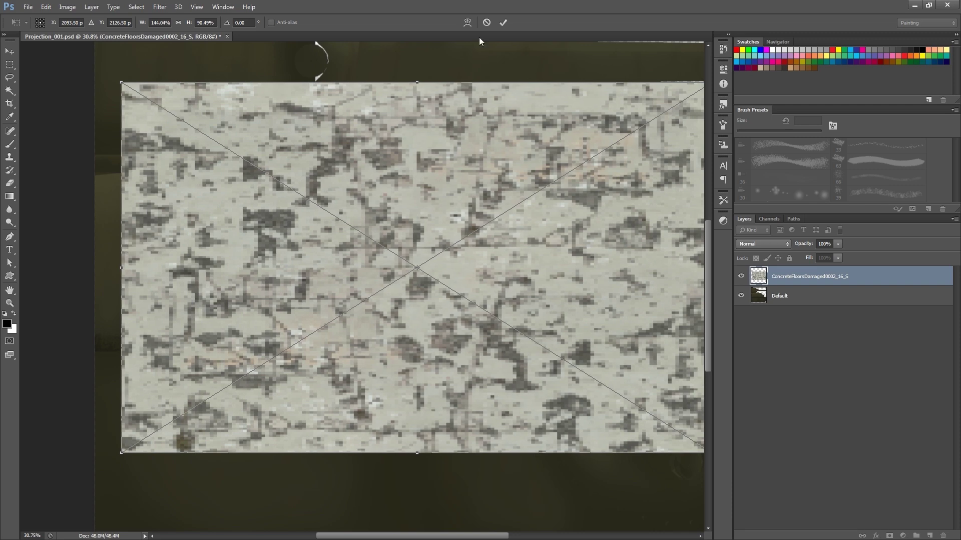
pyautogui.click(507, 23)
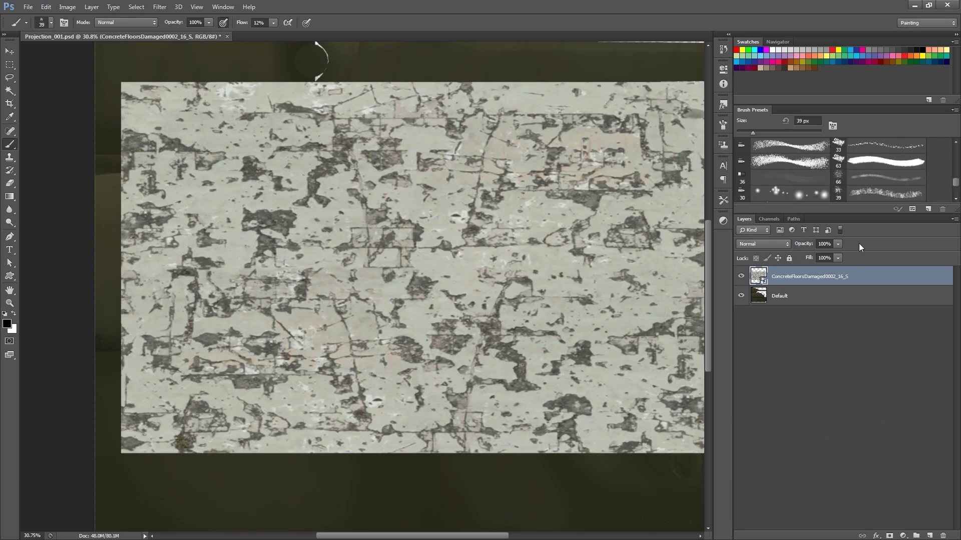
# Set the concrete texture layer to Overlay at 7% fill and add a layer mask
pyautogui.click(776, 243)
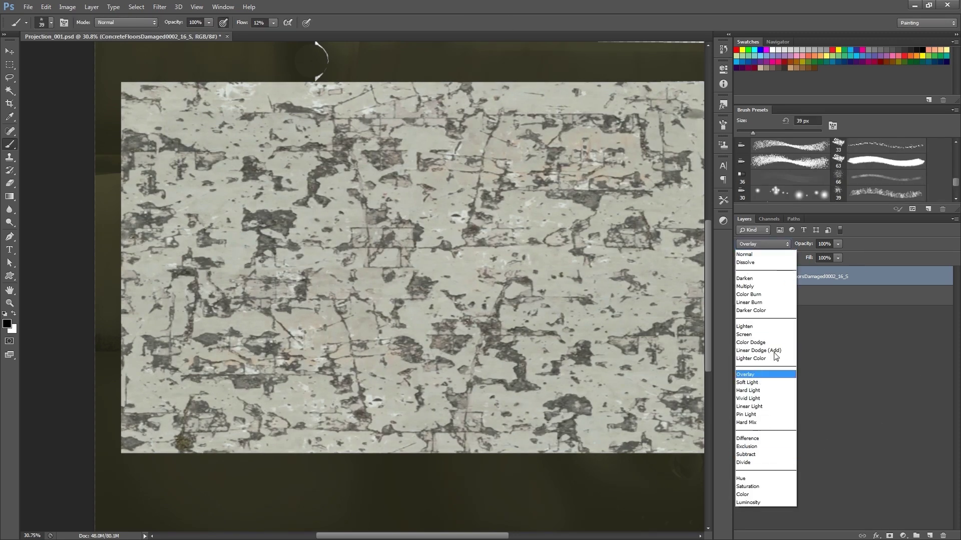
pyautogui.click(768, 371)
pyautogui.click(837, 258)
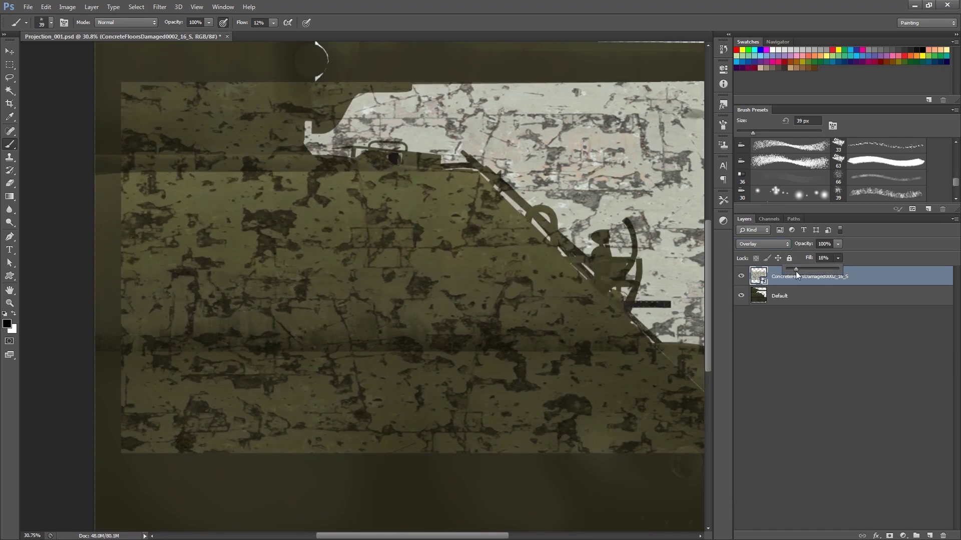
pyautogui.moveTo(796, 271); pyautogui.dragTo(788, 271)
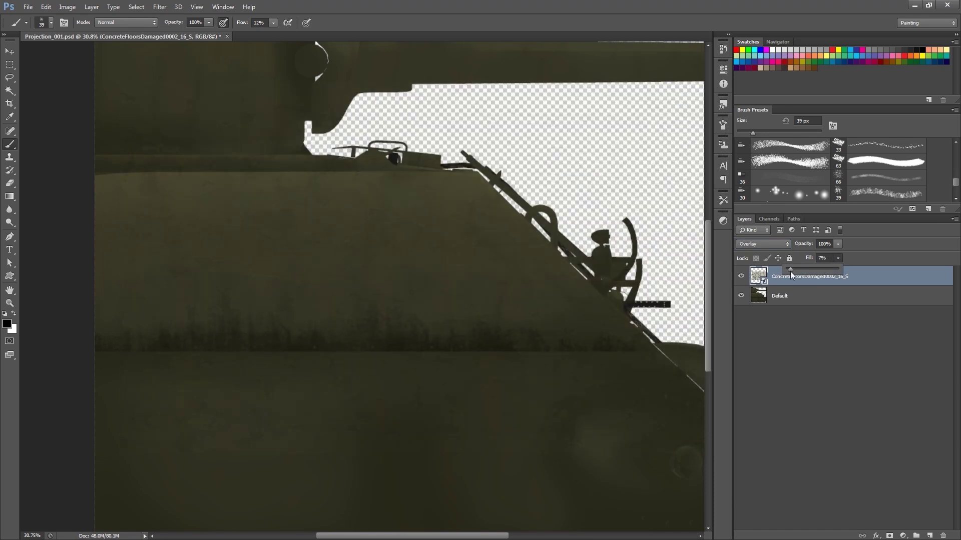
pyautogui.click(838, 360)
pyautogui.click(859, 280)
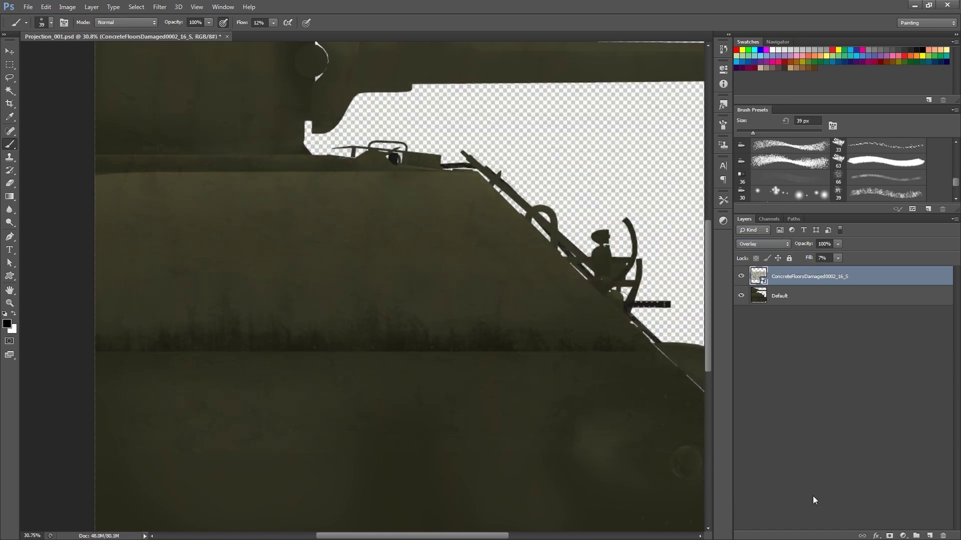
pyautogui.click(890, 536)
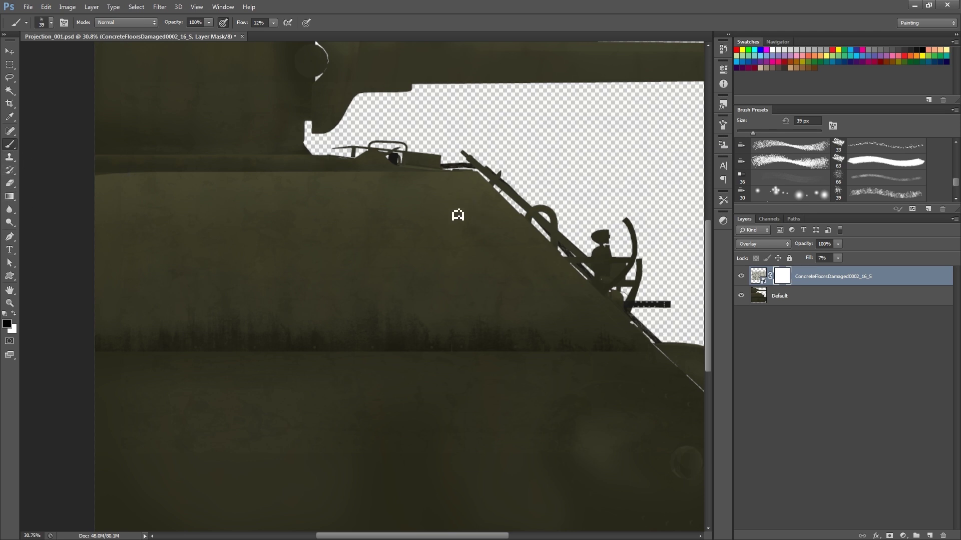
# Set the mask brush to 500 px, raise the concrete layer's fill to 12%, and save Projection_001.psd
pyautogui.press(']')
pyautogui.press(']')
pyautogui.press(']')
pyautogui.press(']')
pyautogui.press(']')
pyautogui.press(']')
pyautogui.press(']')
pyautogui.press(']')
pyautogui.press(']')
pyautogui.press(']')
pyautogui.press(']')
pyautogui.press(']')
pyautogui.press(']')
pyautogui.press(']')
pyautogui.press(']')
pyautogui.press(']')
pyautogui.press(']')
pyautogui.press(']')
pyautogui.press('[')
pyautogui.click(838, 258)
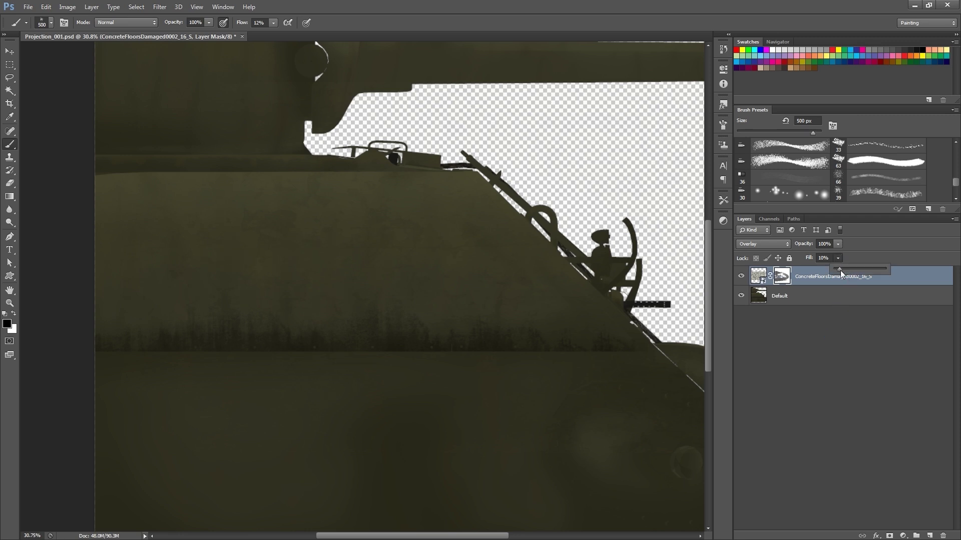
pyautogui.moveTo(839, 270); pyautogui.dragTo(842, 271)
pyautogui.click(27, 7)
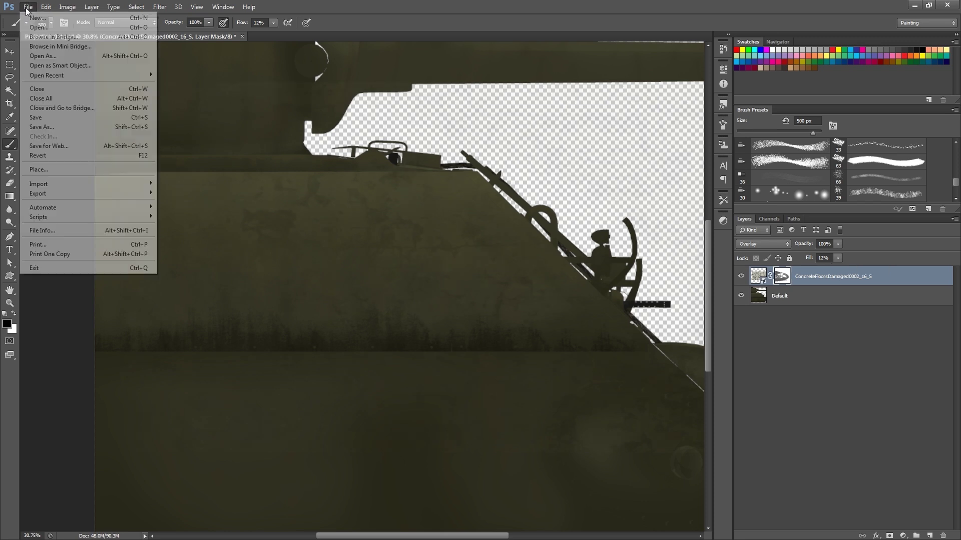
pyautogui.click(74, 120)
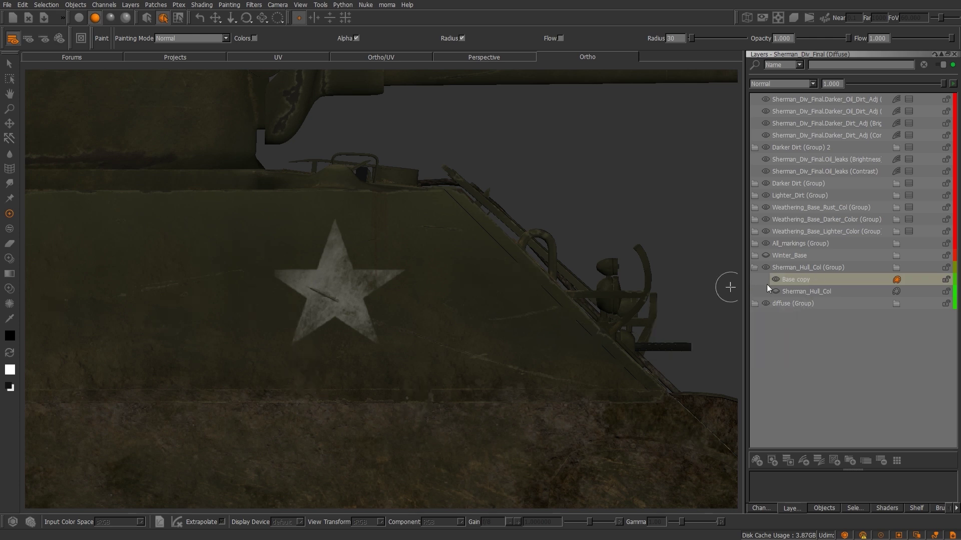
# Add Layer 3 above Base copy and front-project the ConcreteFloorsDamaged0002_16_S layer onto it
pyautogui.click(823, 281)
pyautogui.click(756, 461)
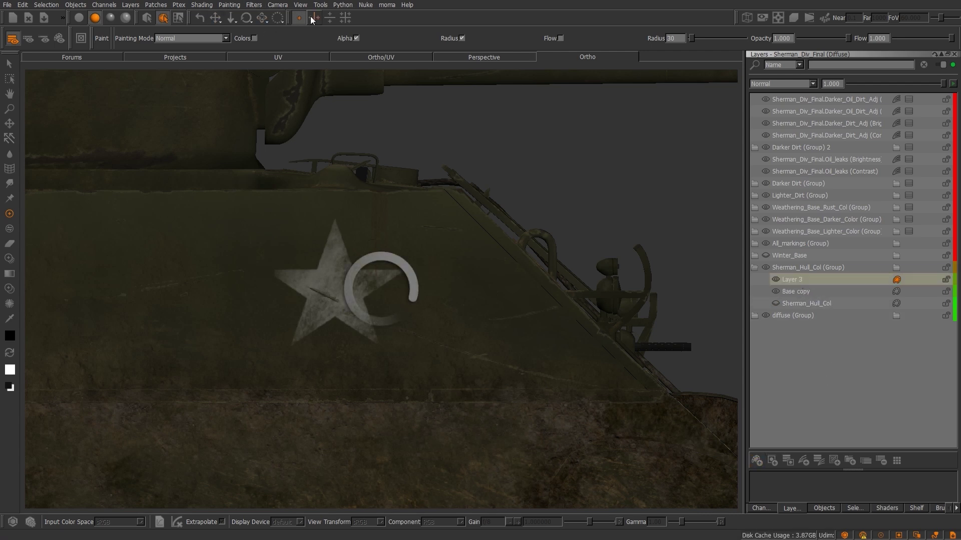
pyautogui.click(278, 5)
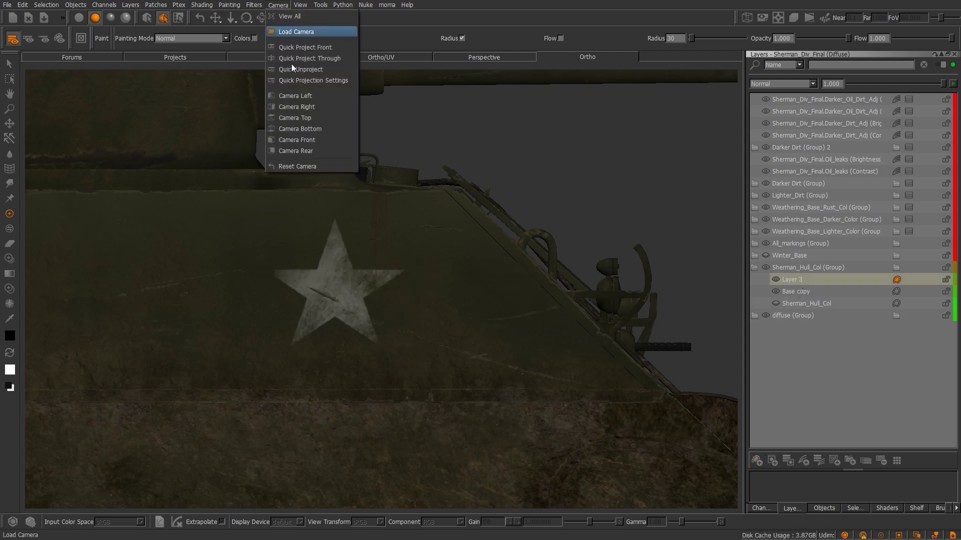
pyautogui.click(329, 49)
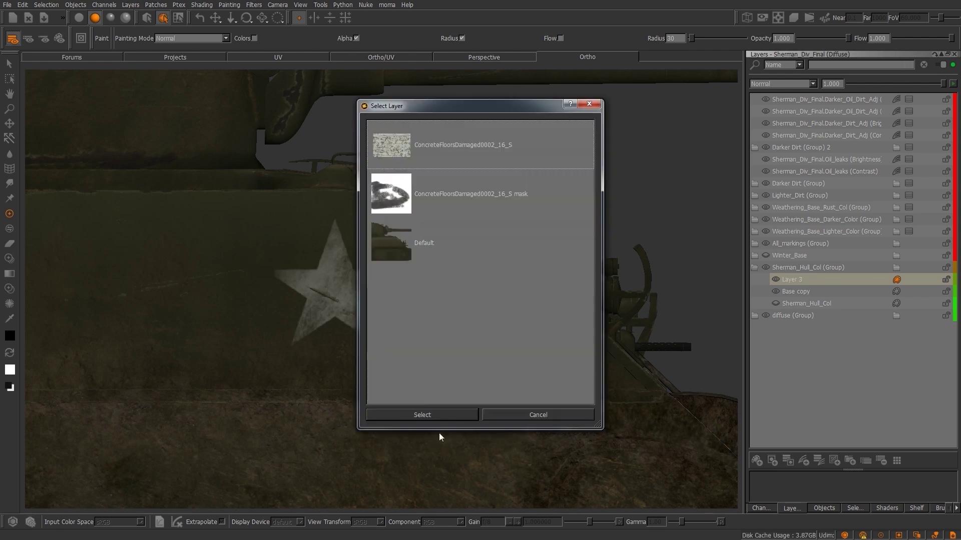
pyautogui.moveTo(491, 112); pyautogui.dragTo(456, 120)
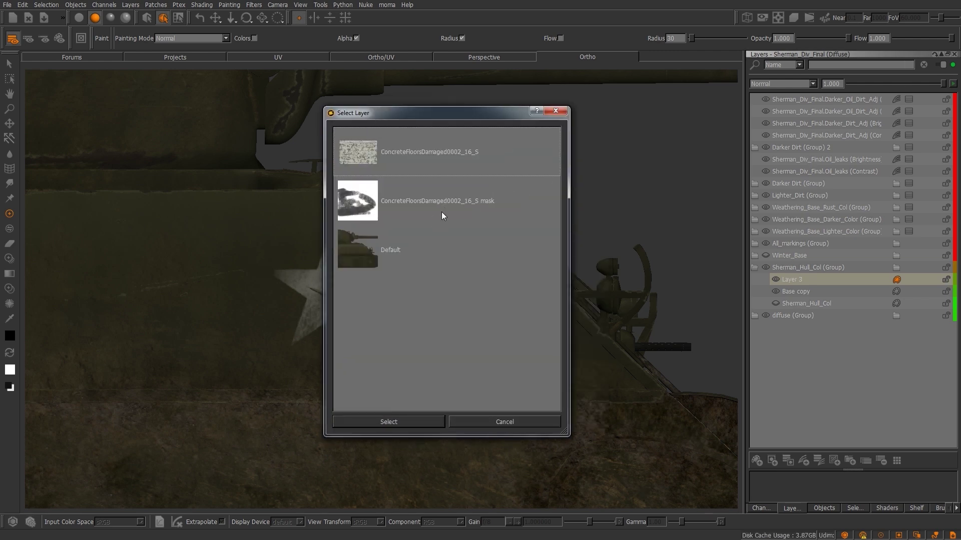
pyautogui.click(475, 159)
pyautogui.click(405, 423)
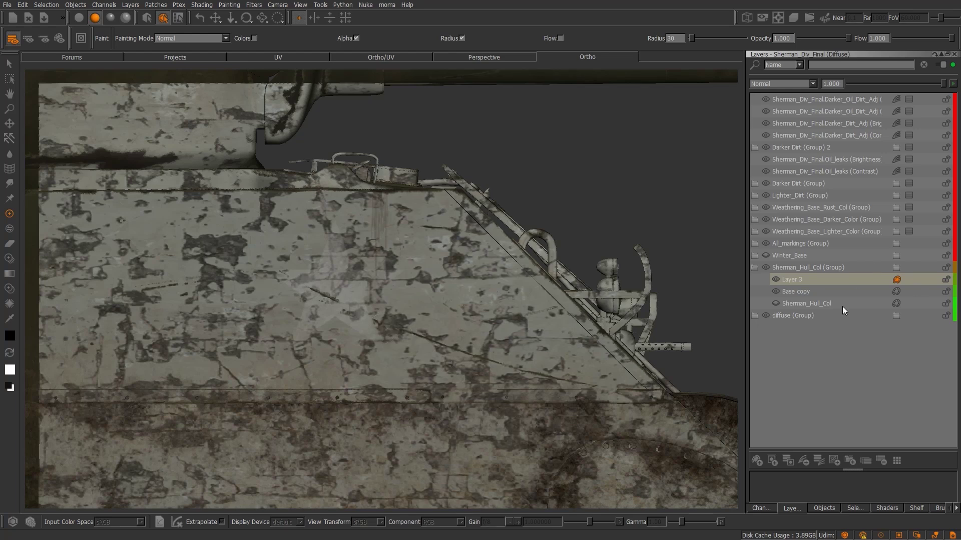
# Add a mask stack to Layer 3 and create Layer 4 inside it
pyautogui.click(787, 461)
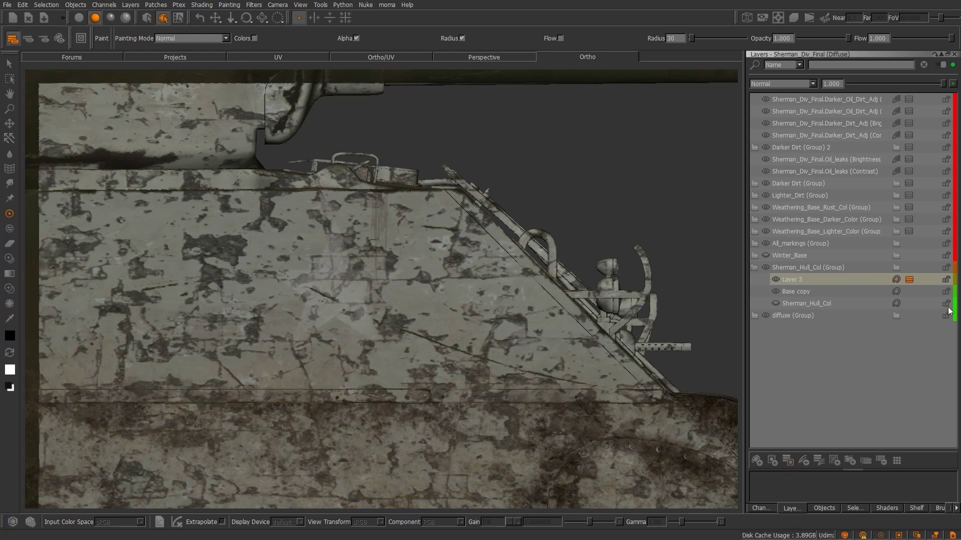
pyautogui.click(909, 281)
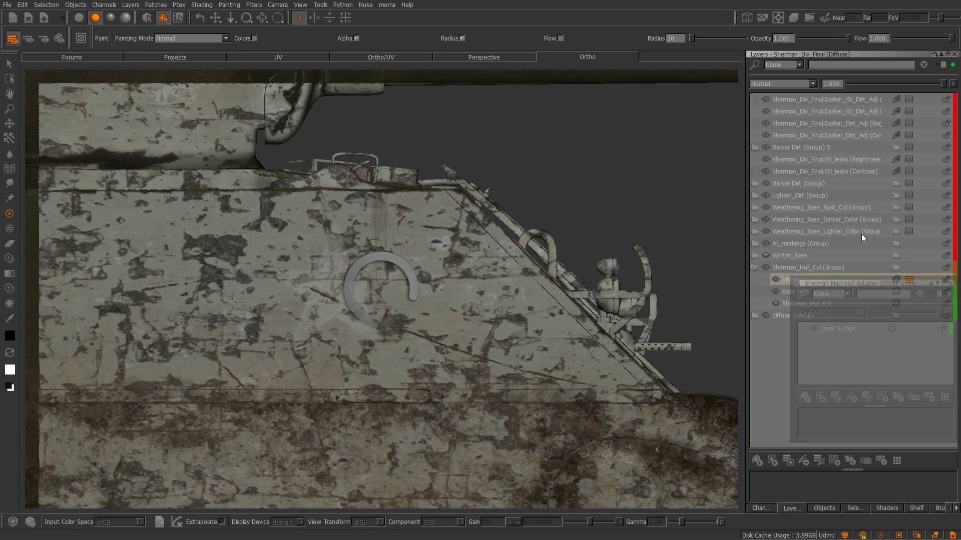
pyautogui.click(802, 102)
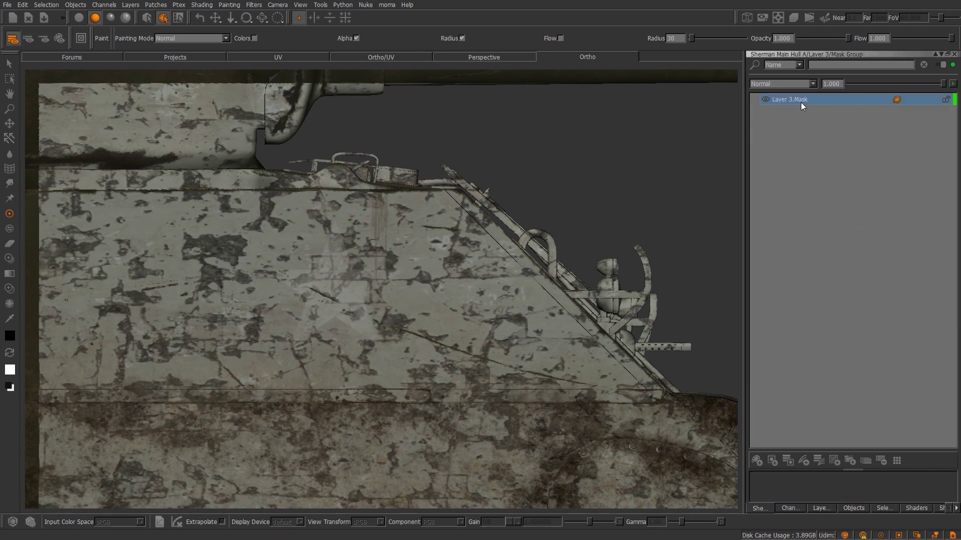
pyautogui.click(757, 460)
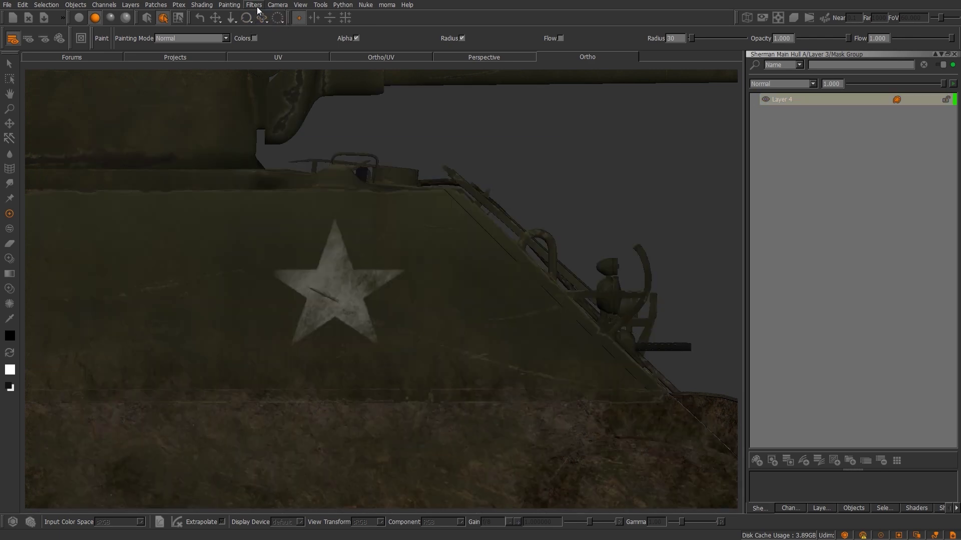
# Front-project the ConcreteFloorsDamaged0002_16_S mask image onto Layer 4, then return to the layer list
pyautogui.click(278, 5)
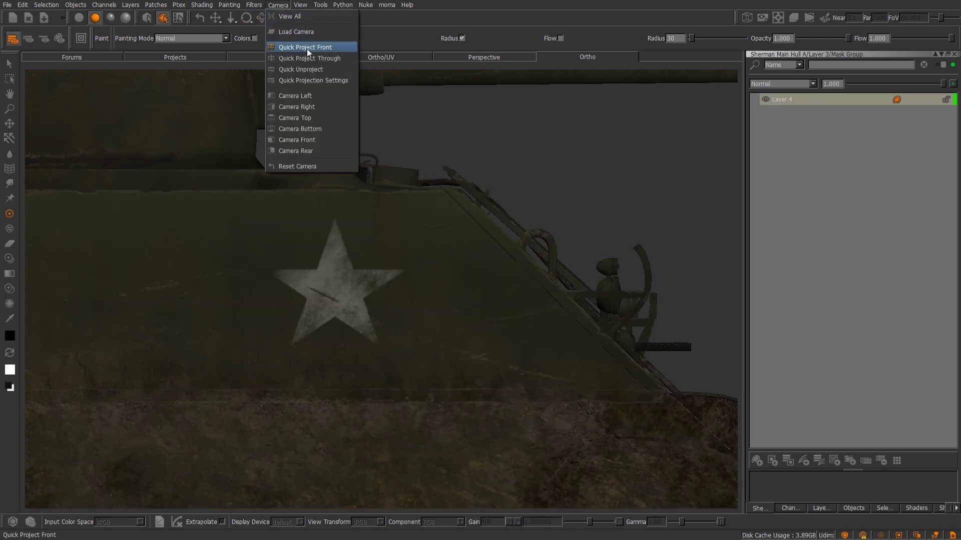
pyautogui.click(307, 48)
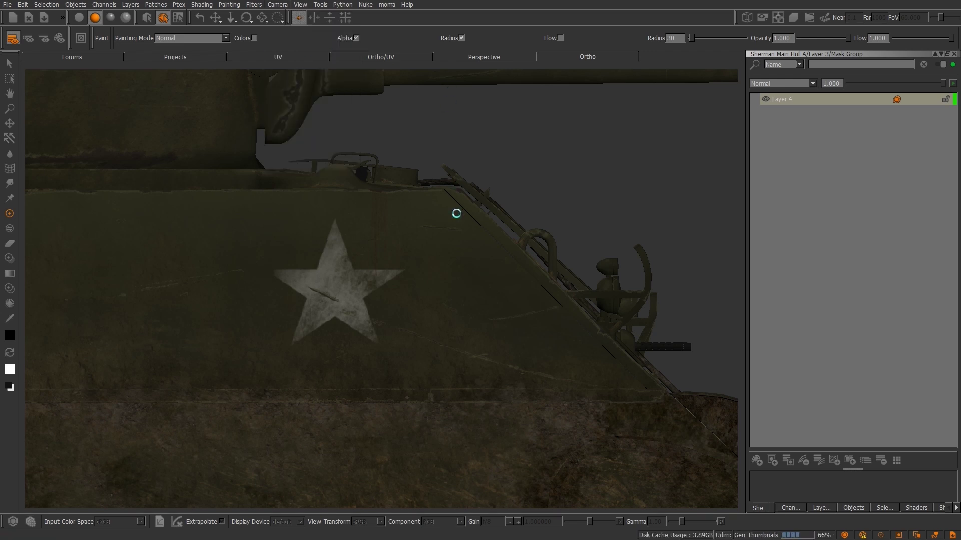
pyautogui.click(447, 196)
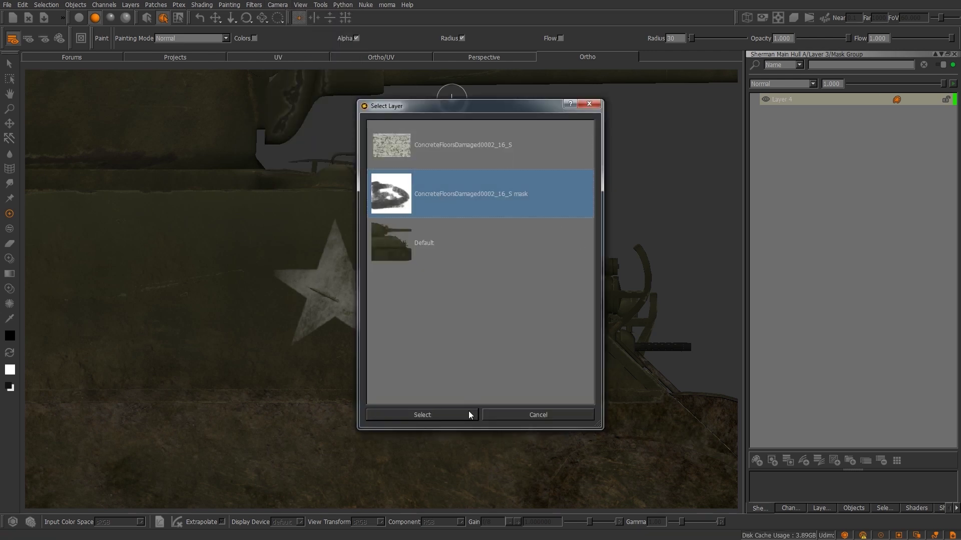
pyautogui.click(423, 415)
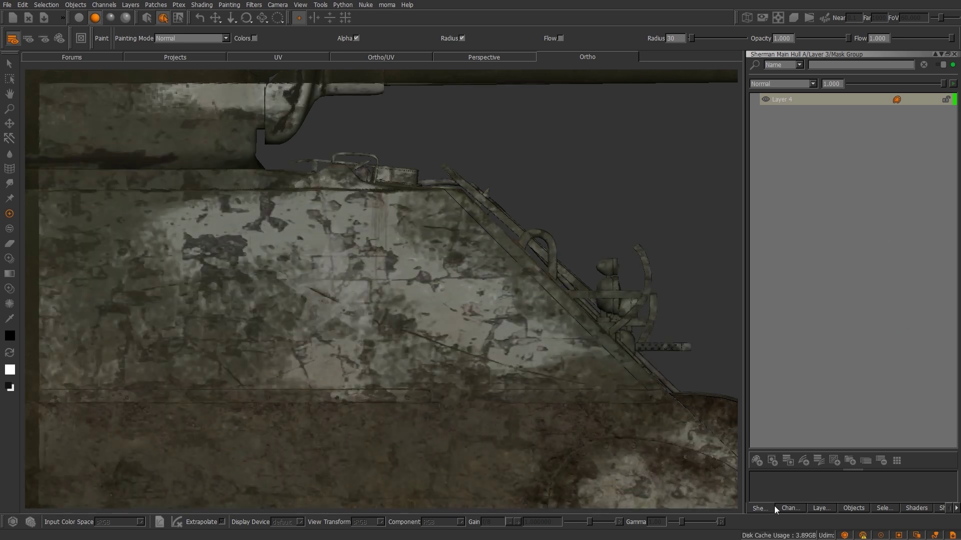
pyautogui.click(833, 511)
# Set Layer 3 to Overlay blending at about 0.11 opacity
pyautogui.click(807, 278)
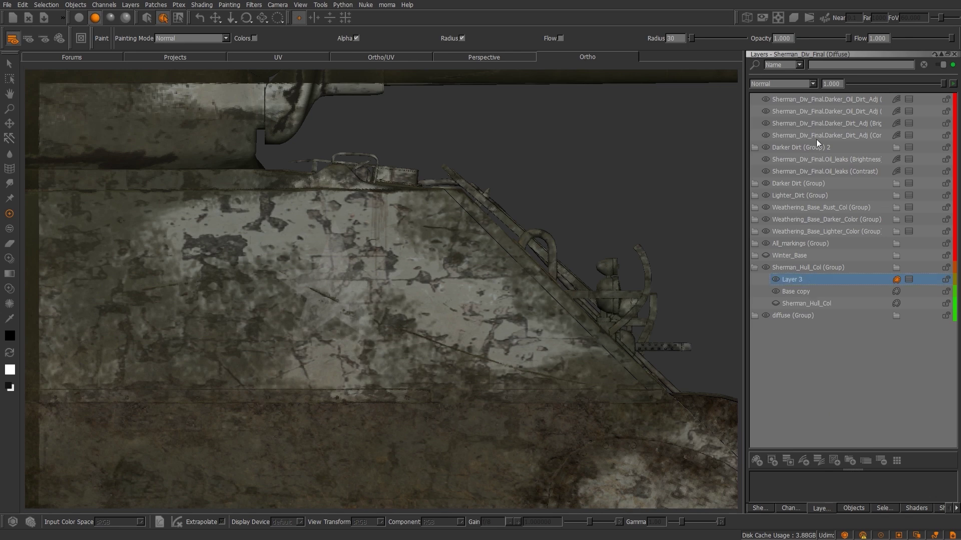
pyautogui.click(794, 85)
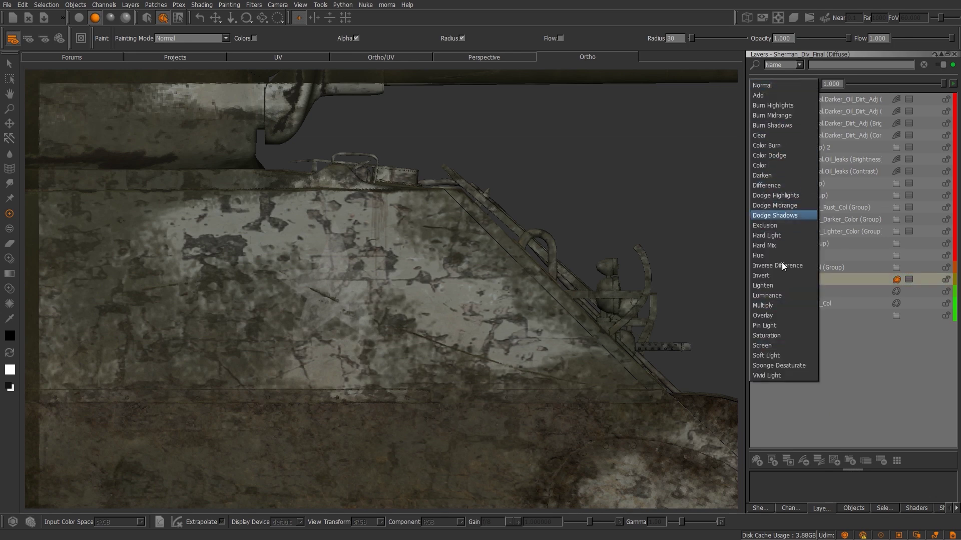
pyautogui.click(783, 315)
pyautogui.moveTo(943, 84); pyautogui.dragTo(860, 88)
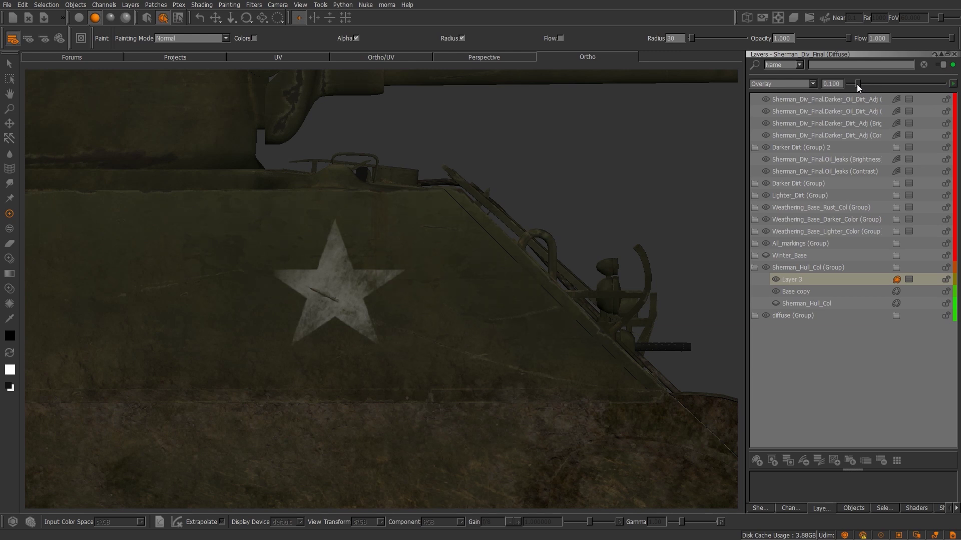
pyautogui.click(850, 384)
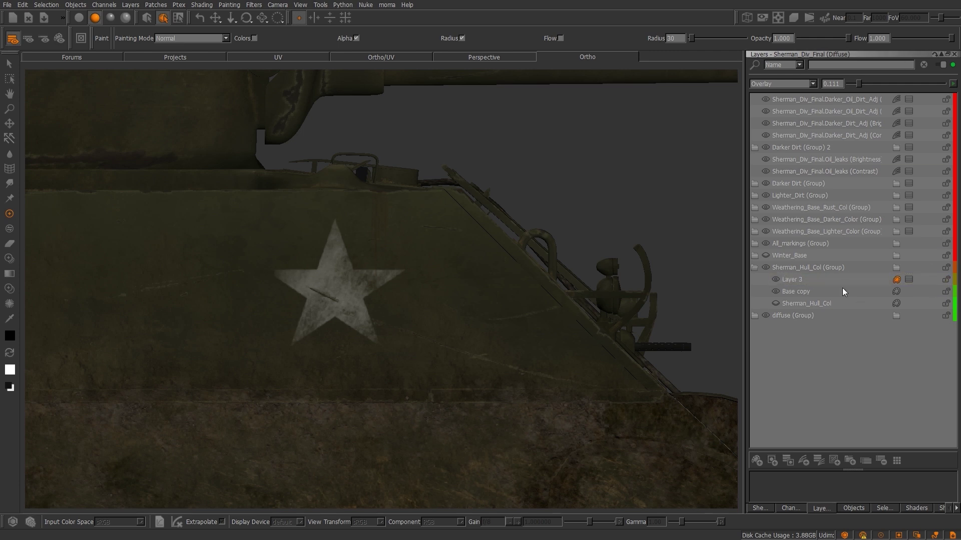
# Delete Layer 3, collapse the Sherman_Hull_Col group, and orbit to a three-quarter tank view
pyautogui.click(805, 283)
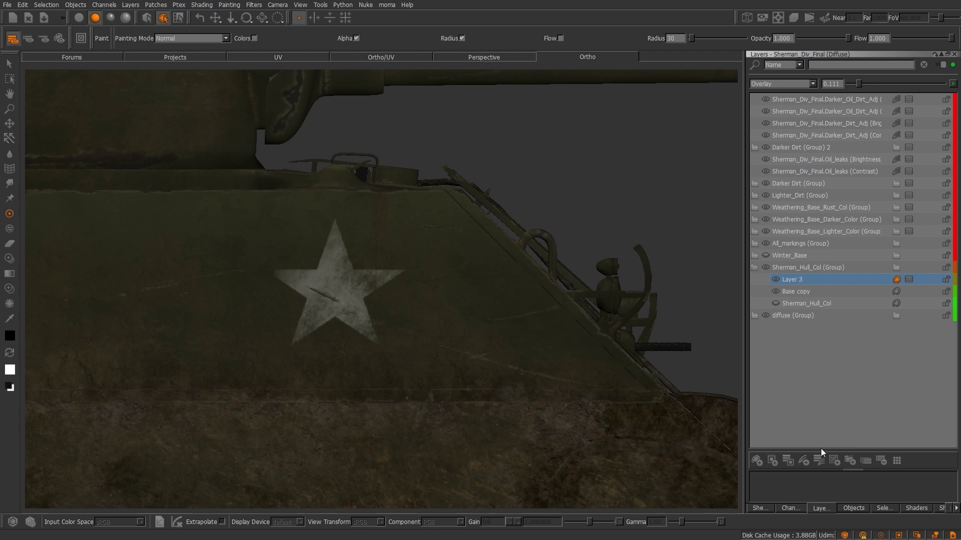
pyautogui.click(881, 461)
pyautogui.click(754, 267)
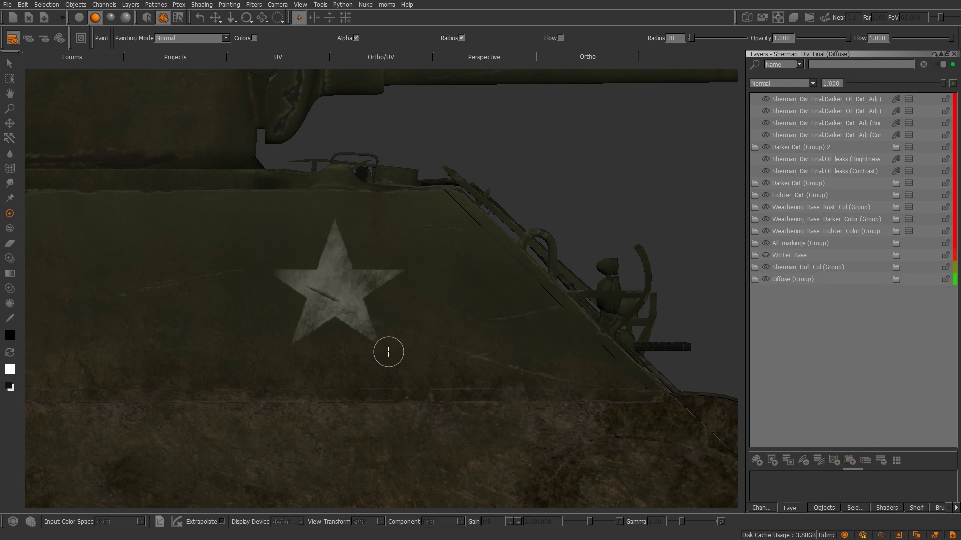
pyautogui.scroll(-5, 370, 300)
pyautogui.keyDown('alt'); pyautogui.moveTo(370, 300); pyautogui.dragTo(427, 320); pyautogui.keyUp('alt')
pyautogui.scroll(2, 465, 343)
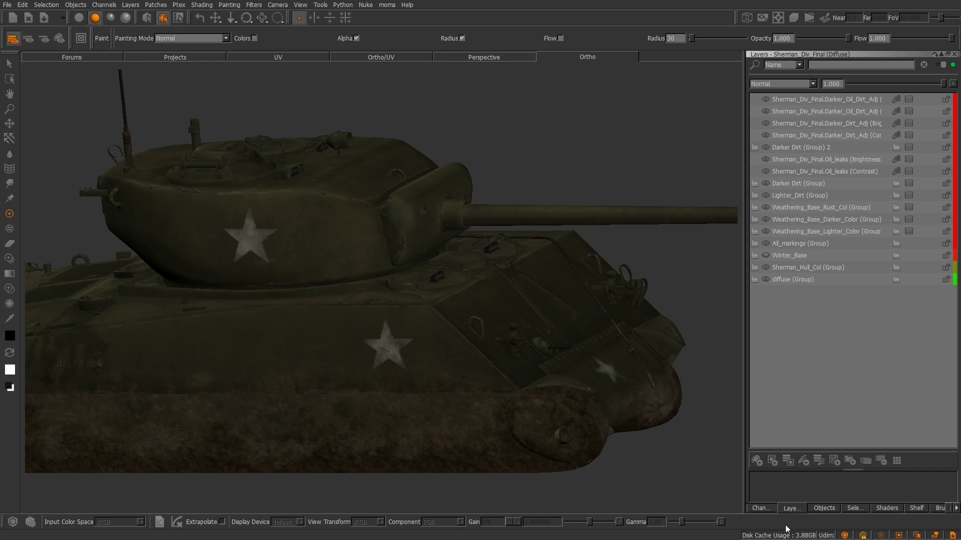
# Select the Sherman_Tools object and frame the tools on the rear deck
pyautogui.click(760, 508)
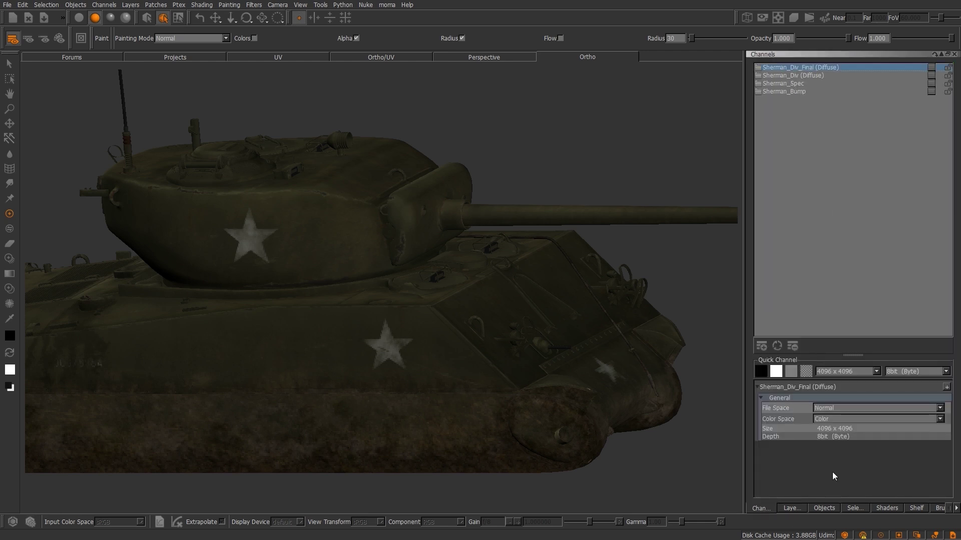
pyautogui.click(826, 508)
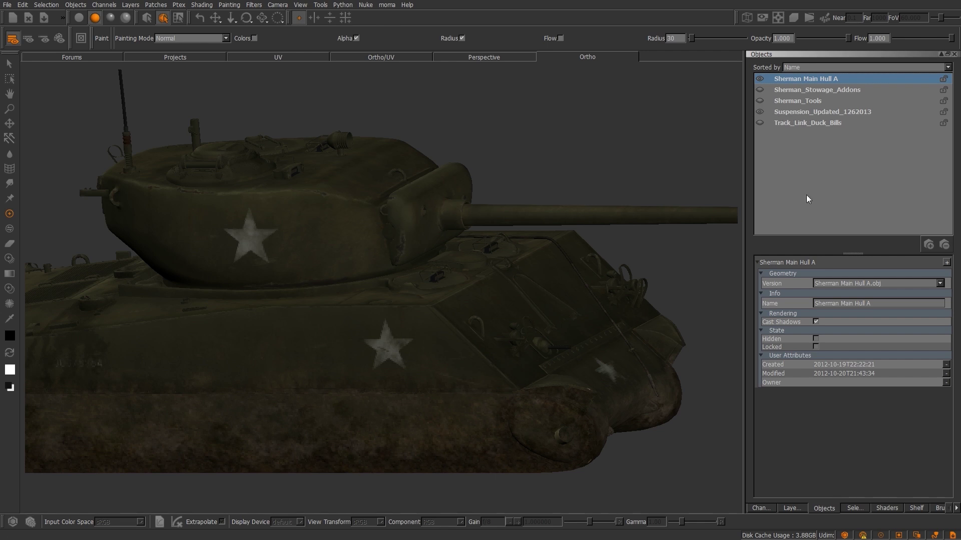
pyautogui.click(760, 112)
pyautogui.click(760, 112)
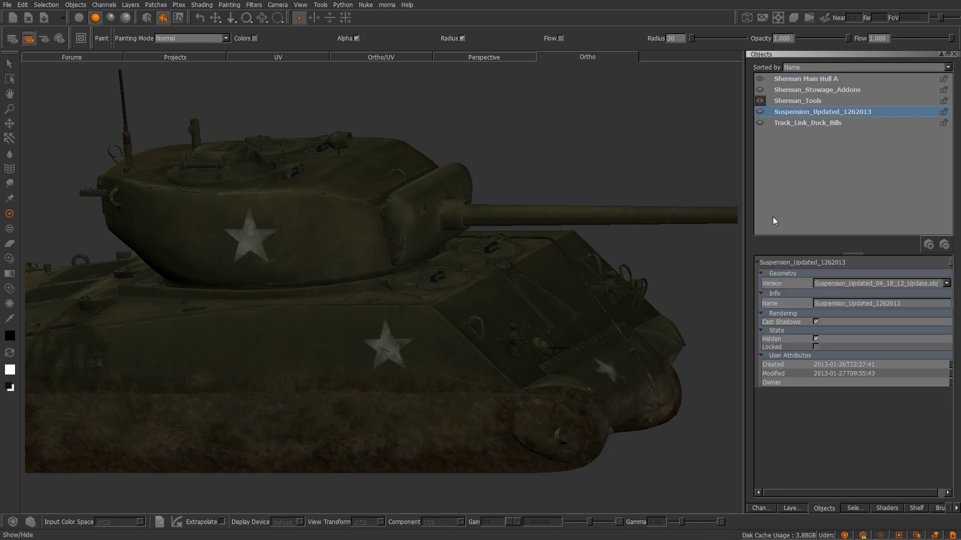
pyautogui.click(564, 300)
pyautogui.moveTo(384, 403); pyautogui.dragTo(505, 338, button='middle')
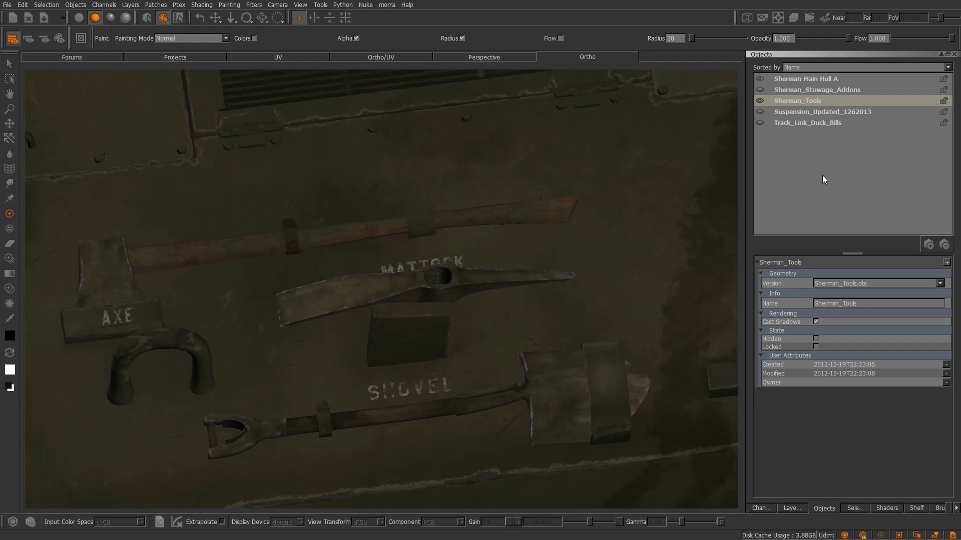
pyautogui.click(835, 105)
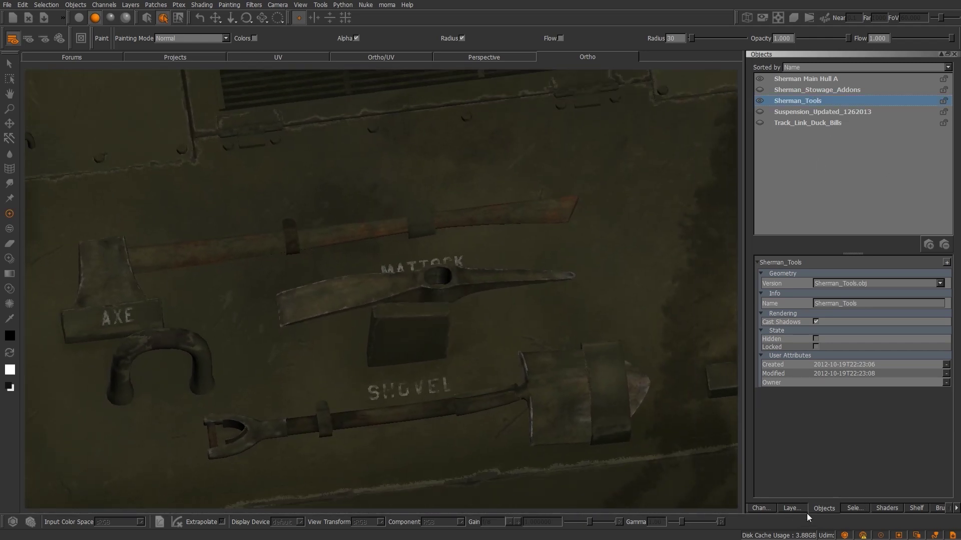
# Make Tools_Div_01 (Diffuse) the current channel of the tools object
pyautogui.click(761, 509)
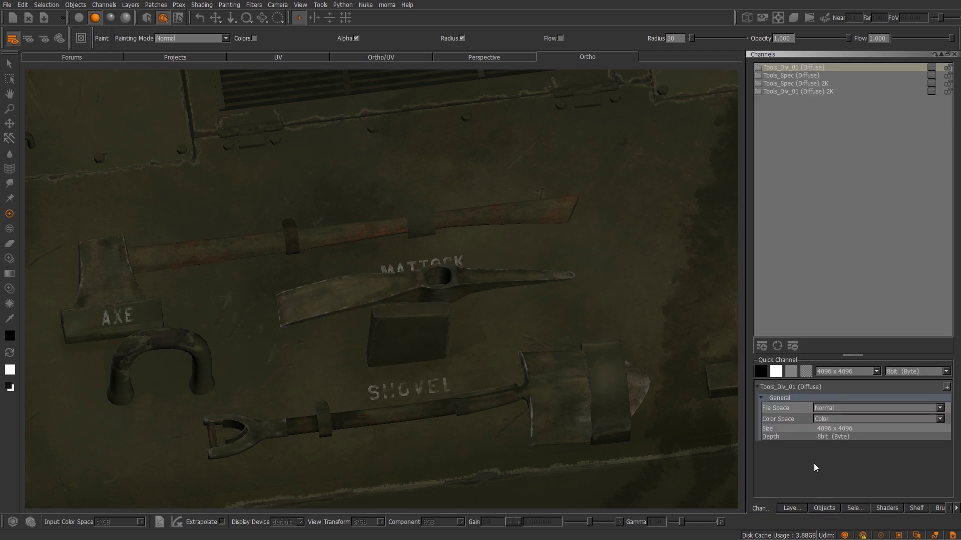
pyautogui.click(804, 69)
pyautogui.click(792, 509)
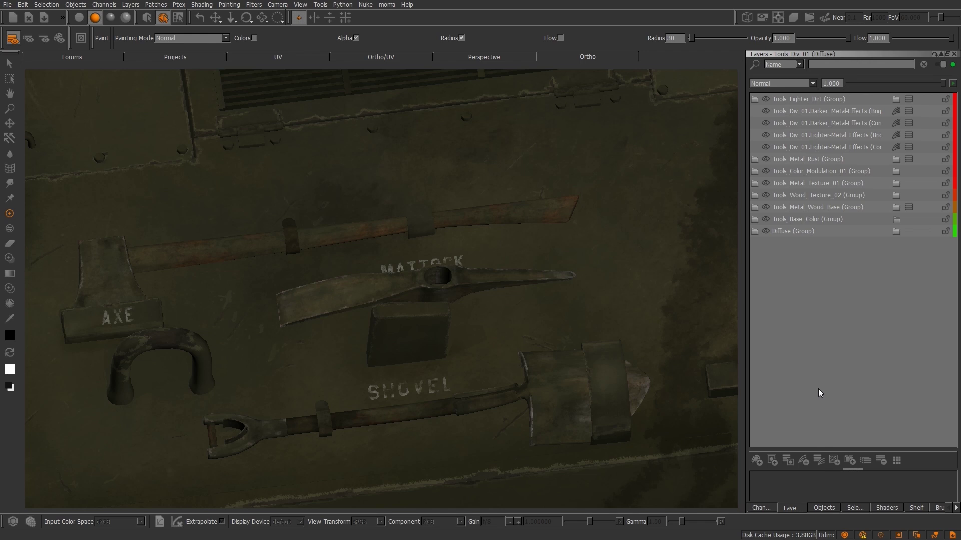
pyautogui.click(768, 509)
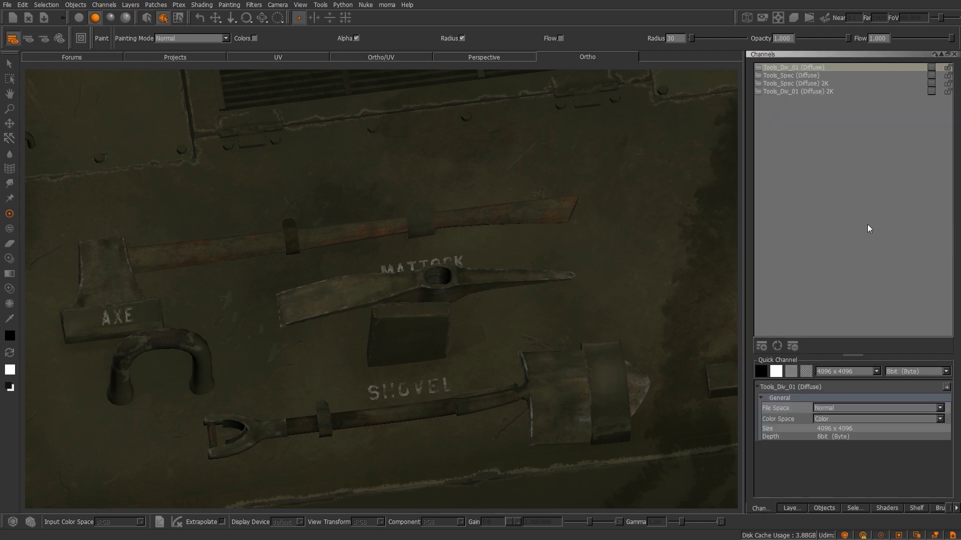
pyautogui.click(795, 69)
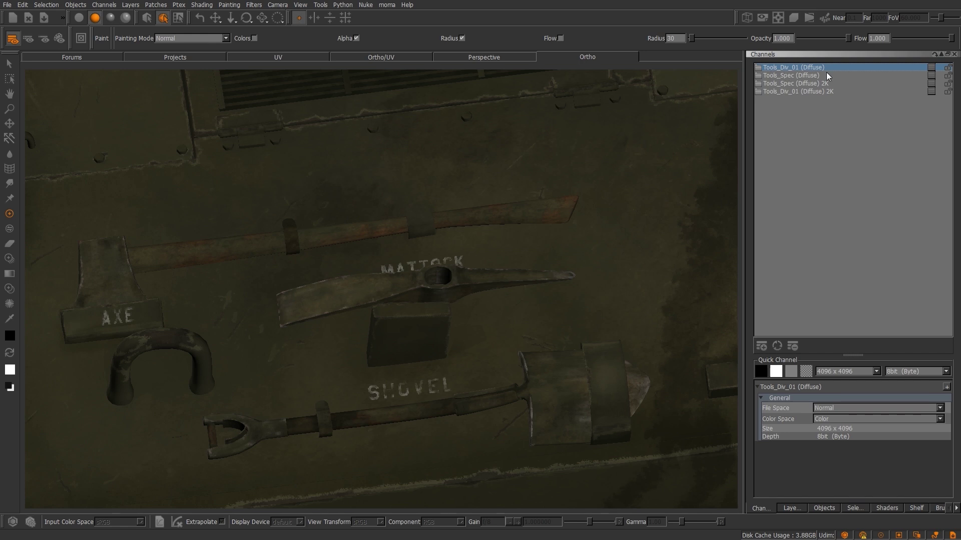
# Export the current Tools_Div_01 channel, targeting D:/Tut Files/Export Layers
pyautogui.rightClick(776, 70)
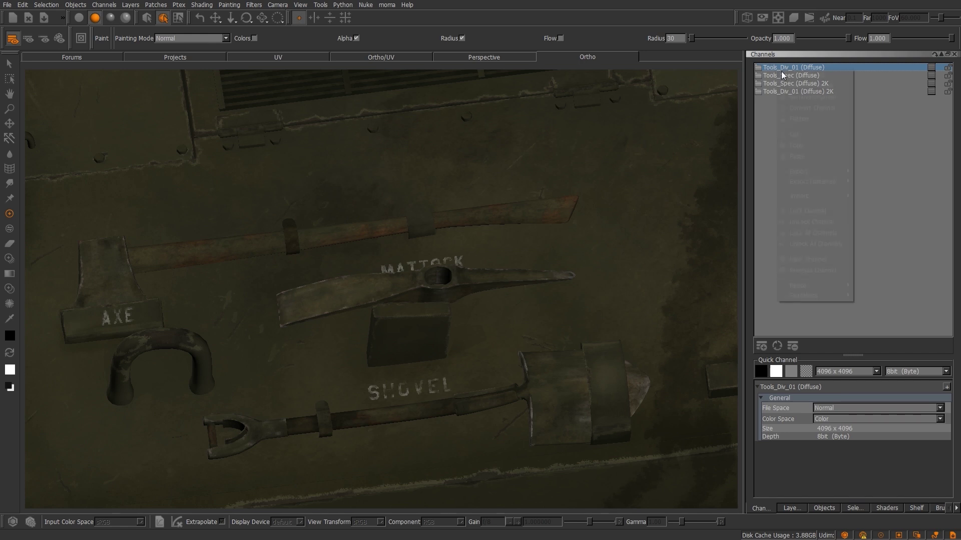
pyautogui.moveTo(816, 185)
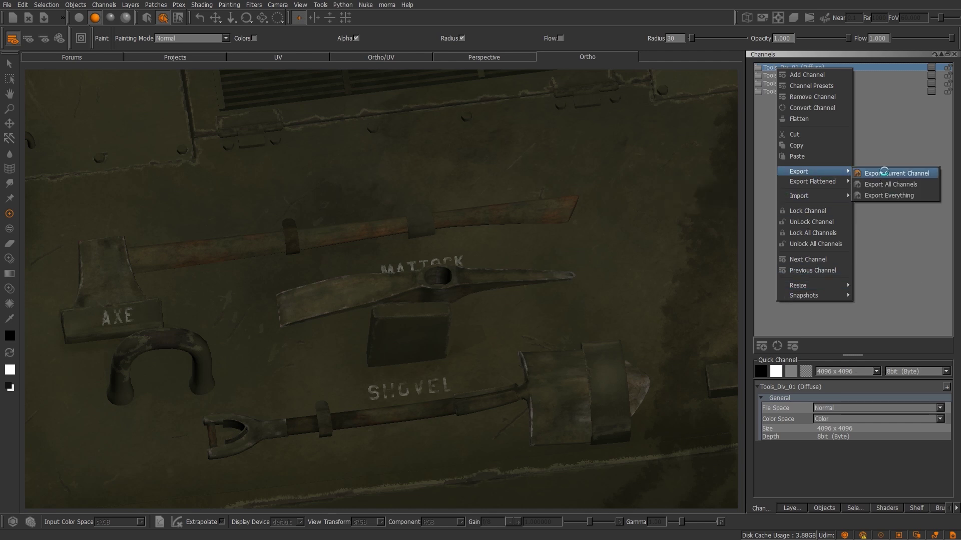
pyautogui.click(884, 173)
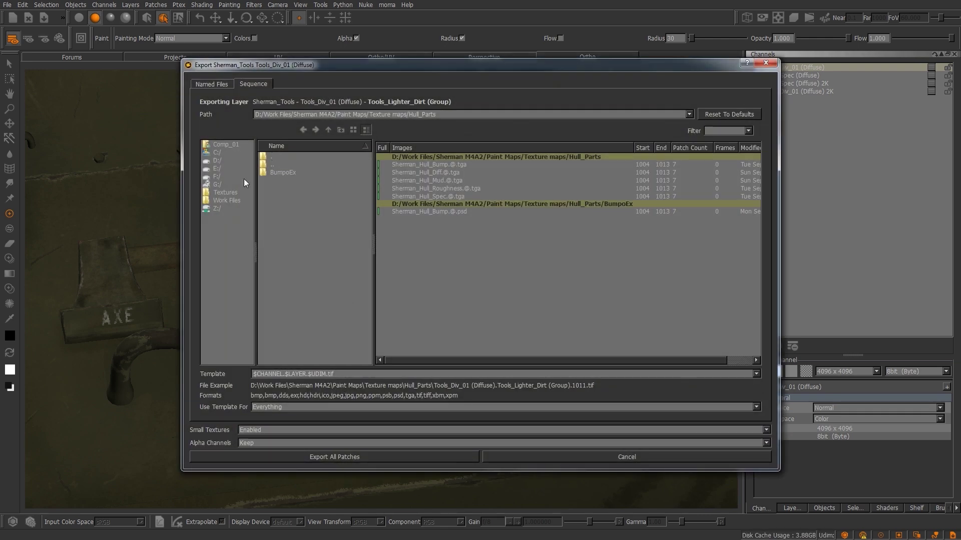
pyautogui.click(217, 160)
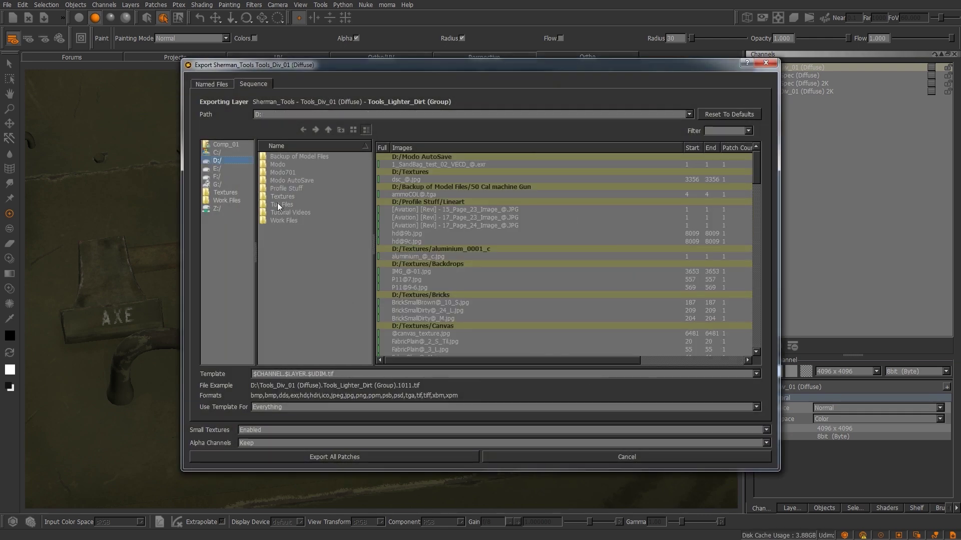
pyautogui.doubleClick(278, 206)
pyautogui.doubleClick(289, 173)
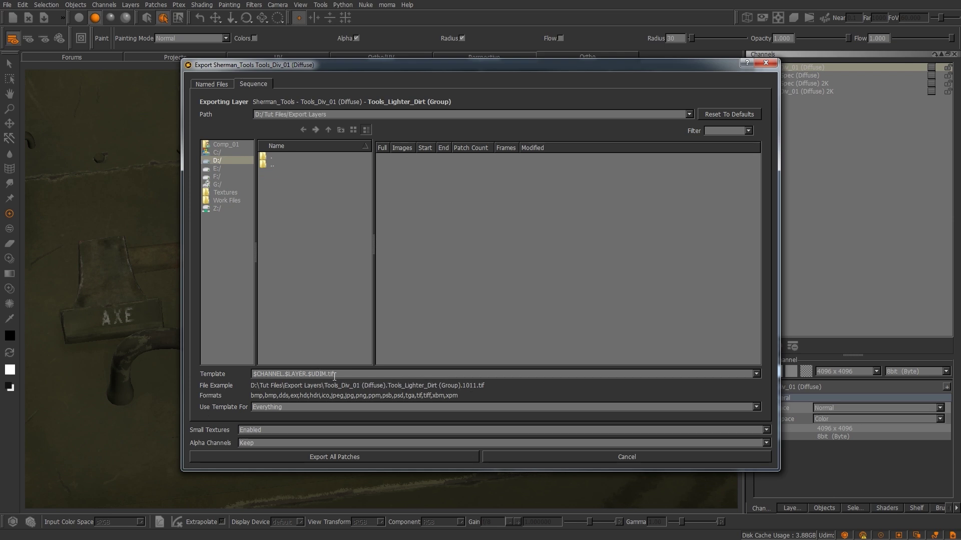
# Set the file name template to Tut_01 and export all patches
pyautogui.moveTo(290, 389)
pyautogui.moveTo(307, 376); pyautogui.dragTo(253, 376)
pyautogui.write('Tut')
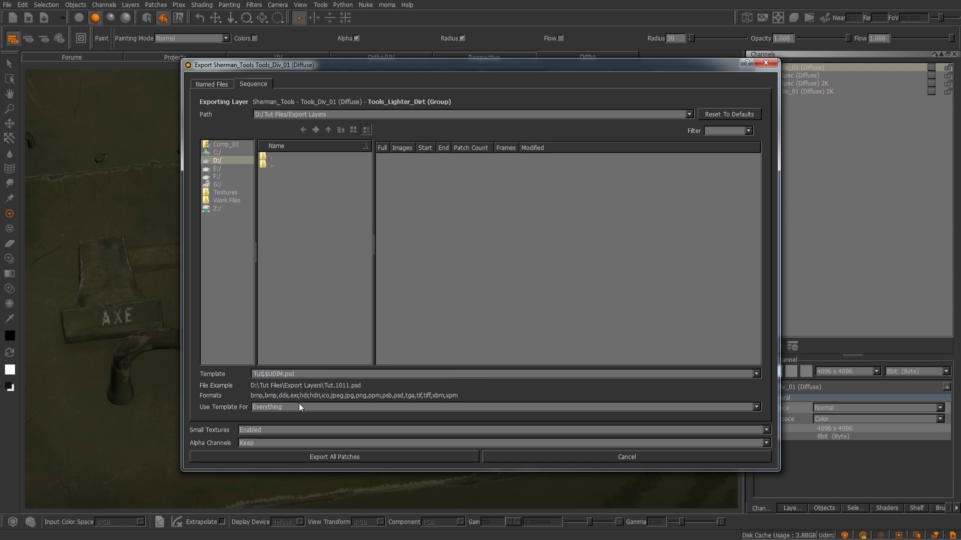
pyautogui.write('_01')
pyautogui.click(390, 457)
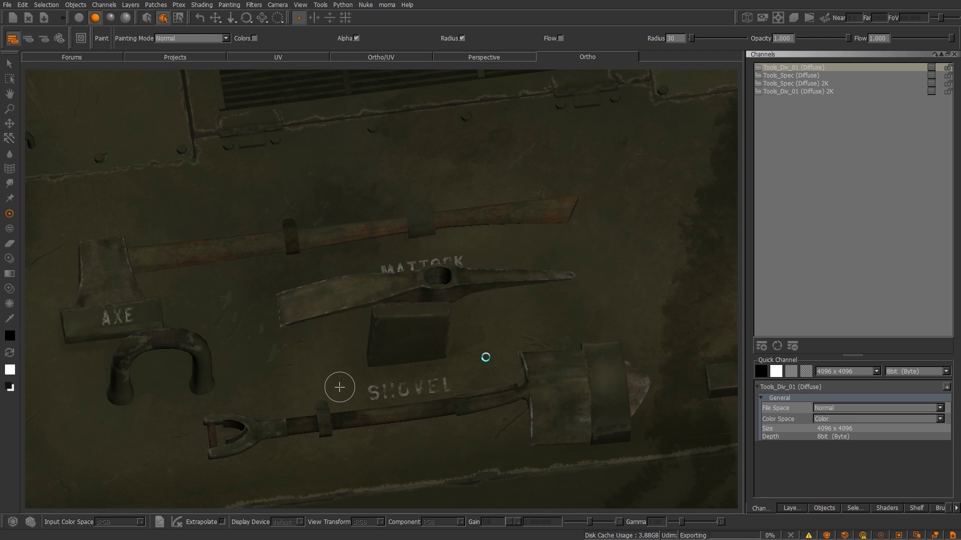
pyautogui.hotkey('ctrl', 'z')
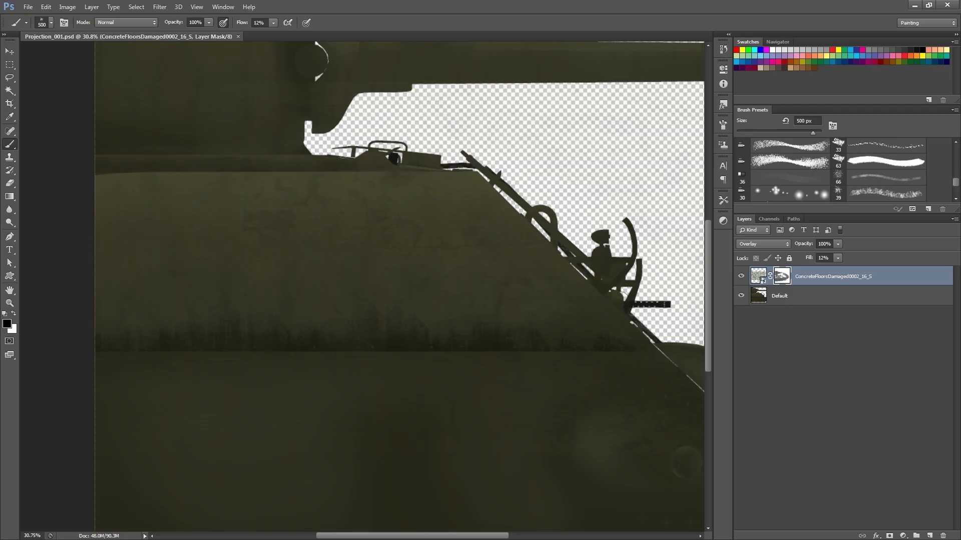
# Close Projection_001 and open Tut_01.1011 from the Export Layers folder
pyautogui.click(239, 36)
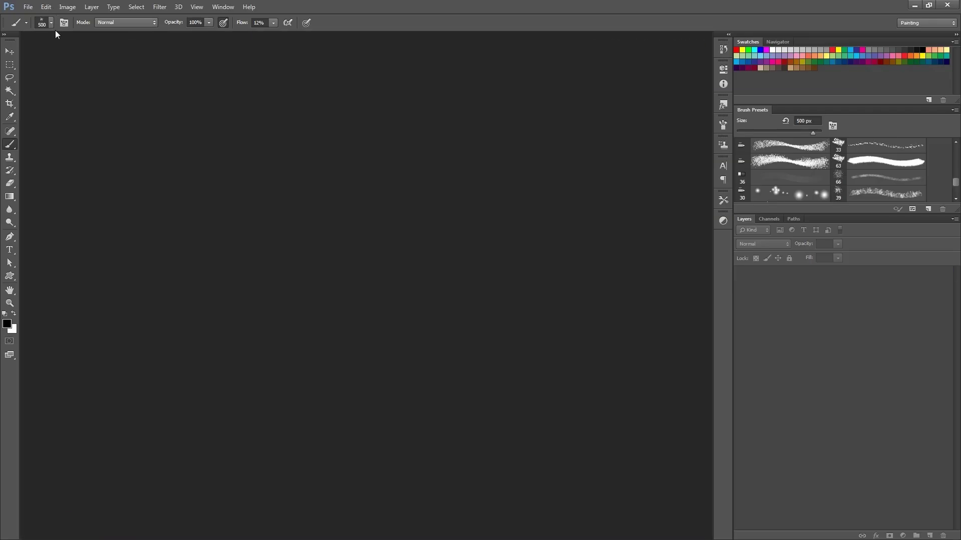
pyautogui.click(28, 7)
pyautogui.click(39, 27)
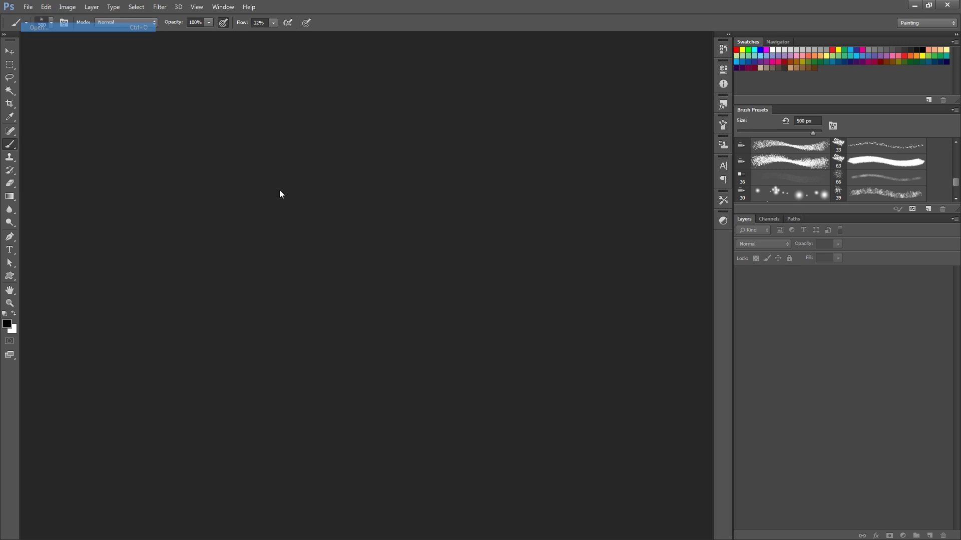
pyautogui.doubleClick(128, 154)
pyautogui.doubleClick(132, 151)
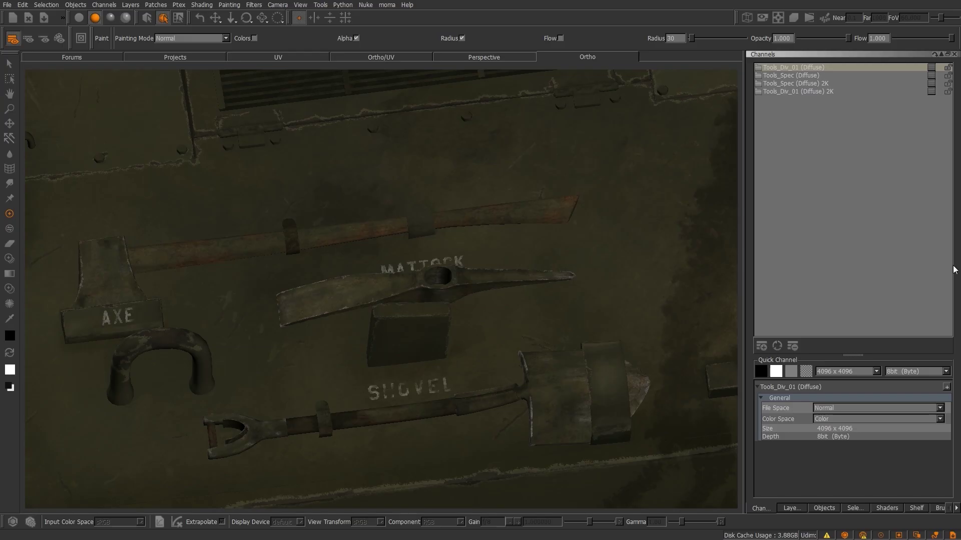
# Add new paint layers, Layer and Layer 2, at the top of the Tools_Div_01 stack
pyautogui.click(819, 69)
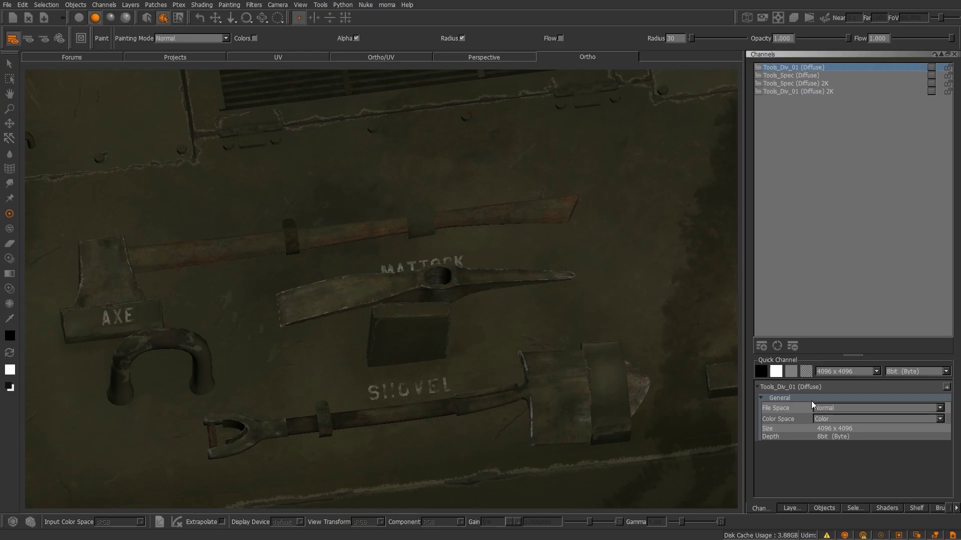
pyautogui.click(800, 510)
pyautogui.click(808, 102)
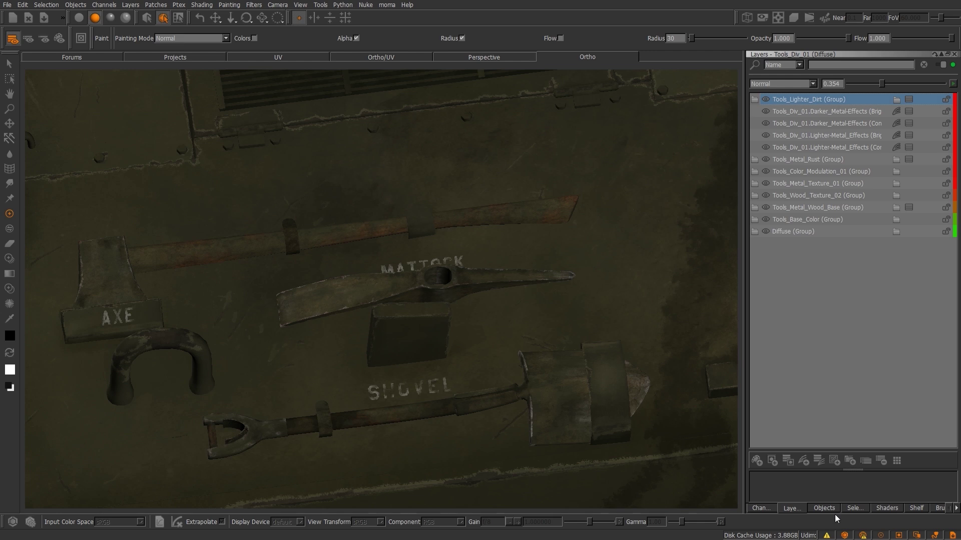
pyautogui.click(756, 460)
pyautogui.click(756, 461)
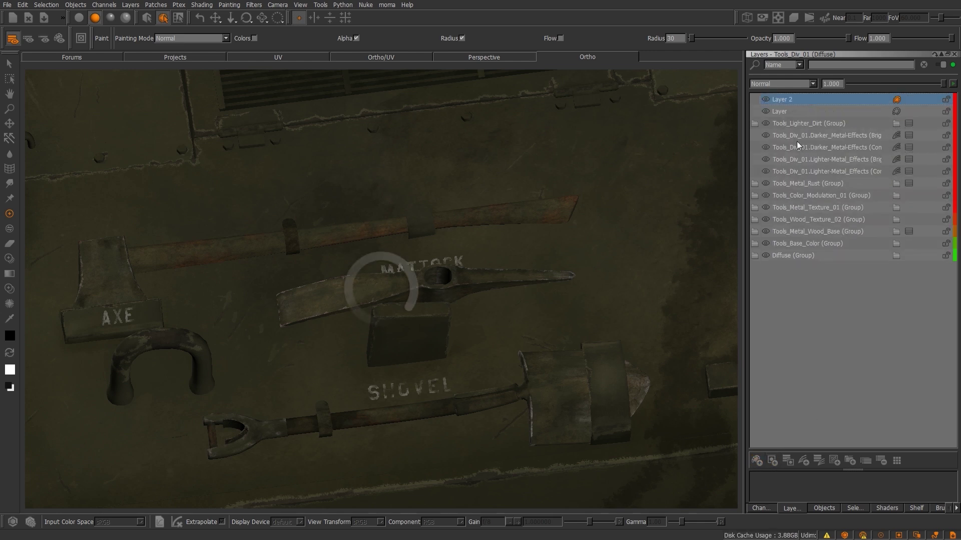
pyautogui.click(788, 111)
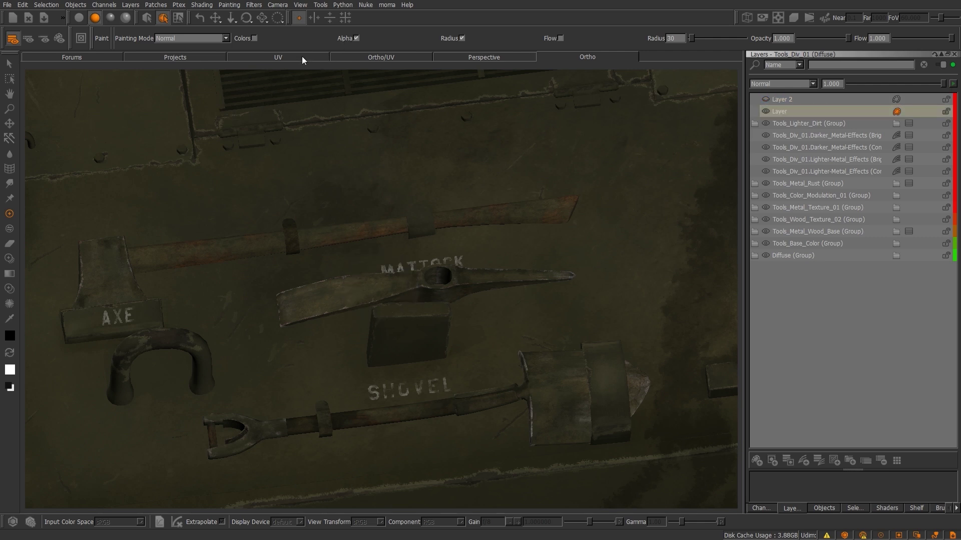
# In the flat UV view, select the UDIM 1011 patch and fill Layer with its UV mask
pyautogui.click(278, 57)
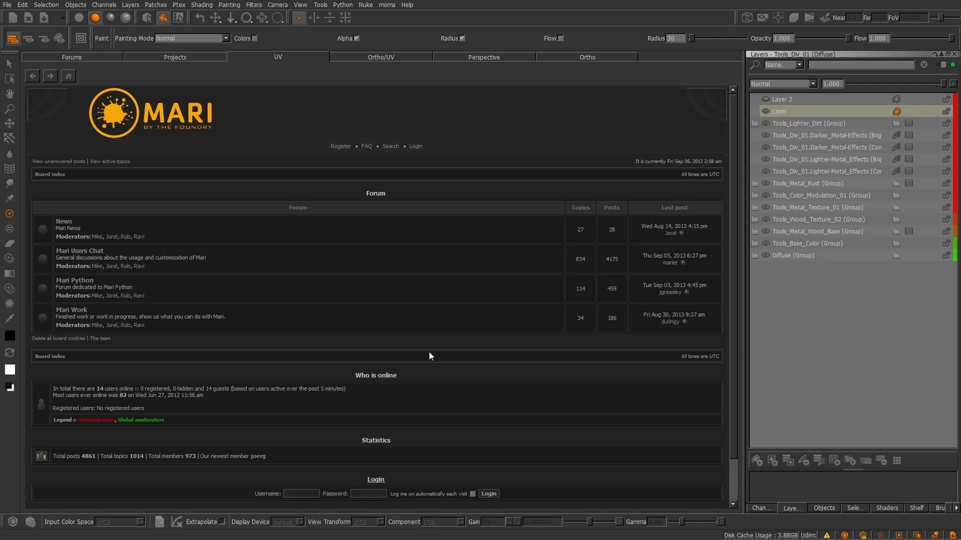
pyautogui.press('f')
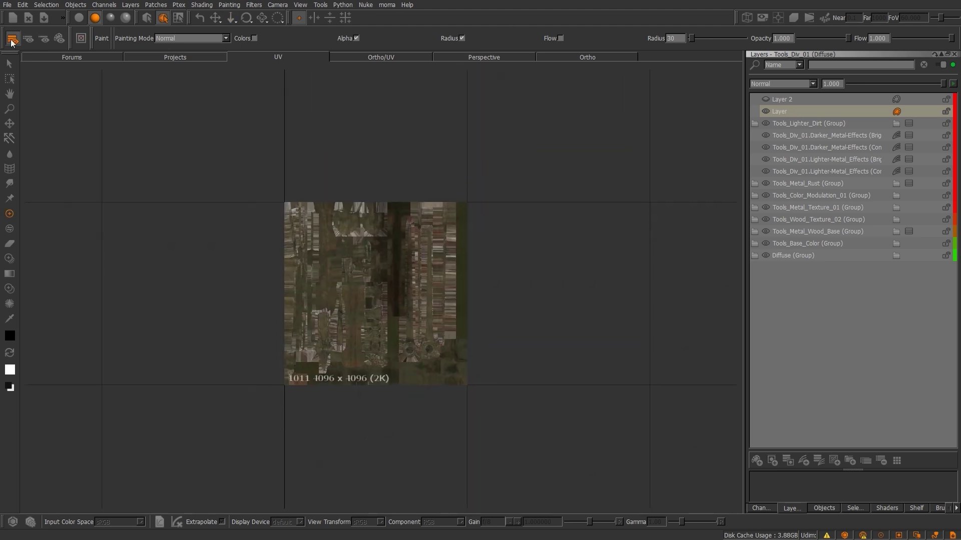
pyautogui.press('s')
pyautogui.moveTo(214, 145)
pyautogui.mouseDown()
pyautogui.moveTo(507, 250)
pyautogui.moveTo(276, 197)
pyautogui.mouseUp()
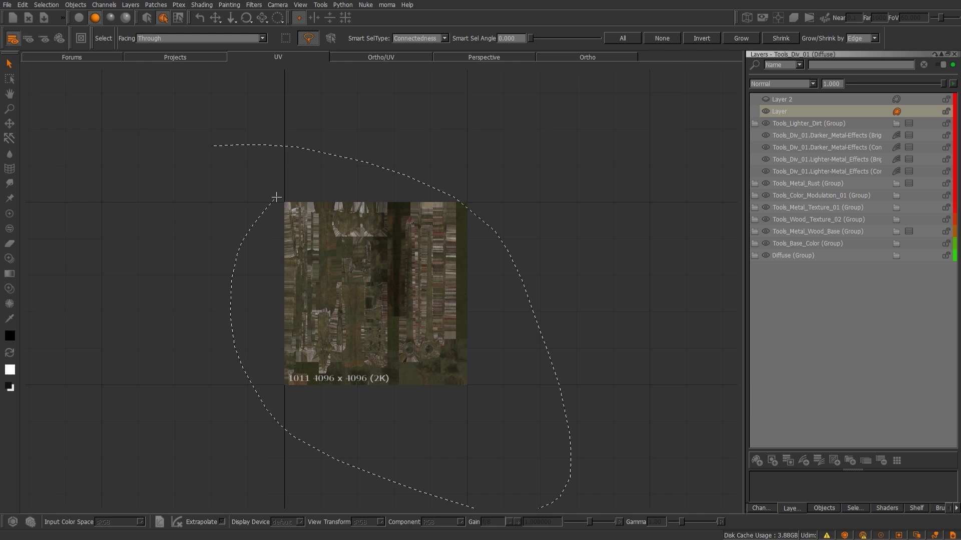
pyautogui.moveTo(341, 167); pyautogui.dragTo(349, 171)
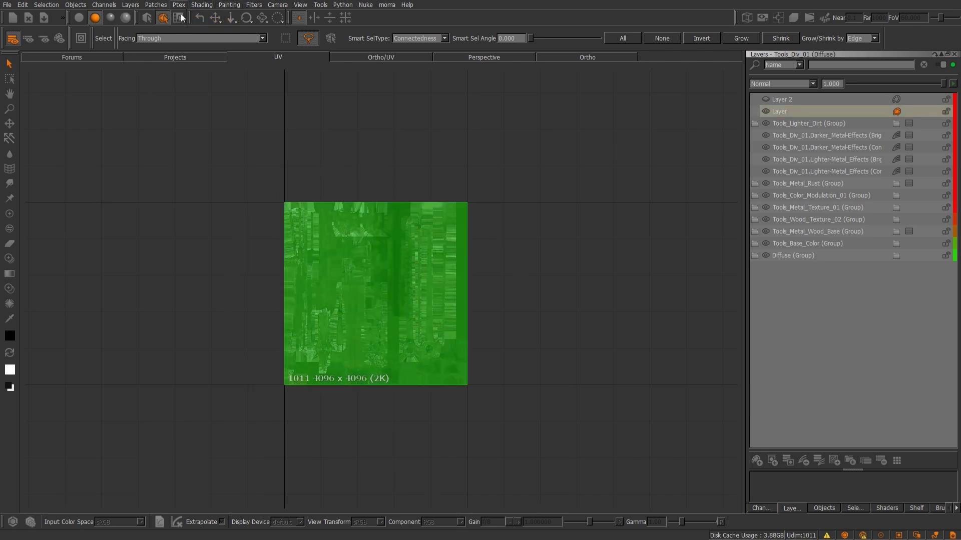
pyautogui.click(159, 5)
pyautogui.moveTo(199, 94)
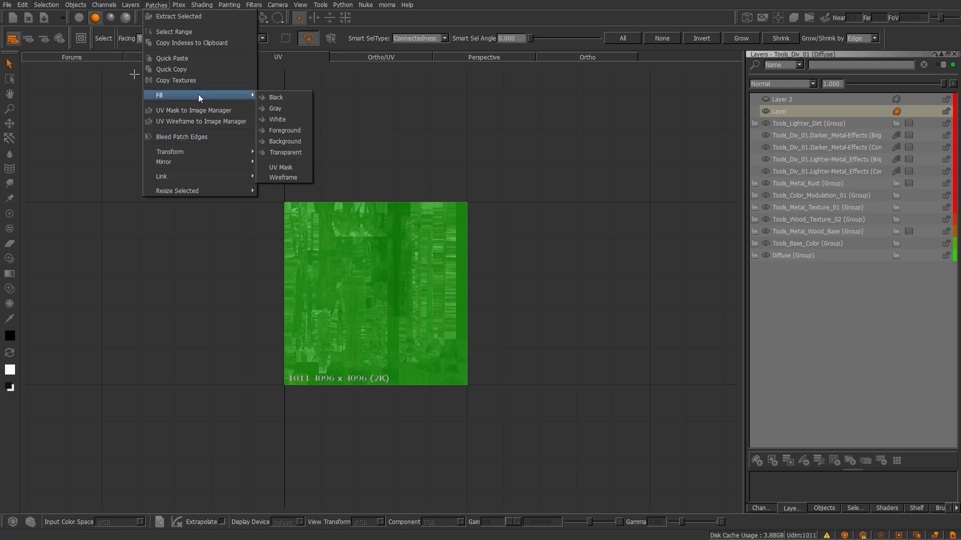
pyautogui.click(276, 170)
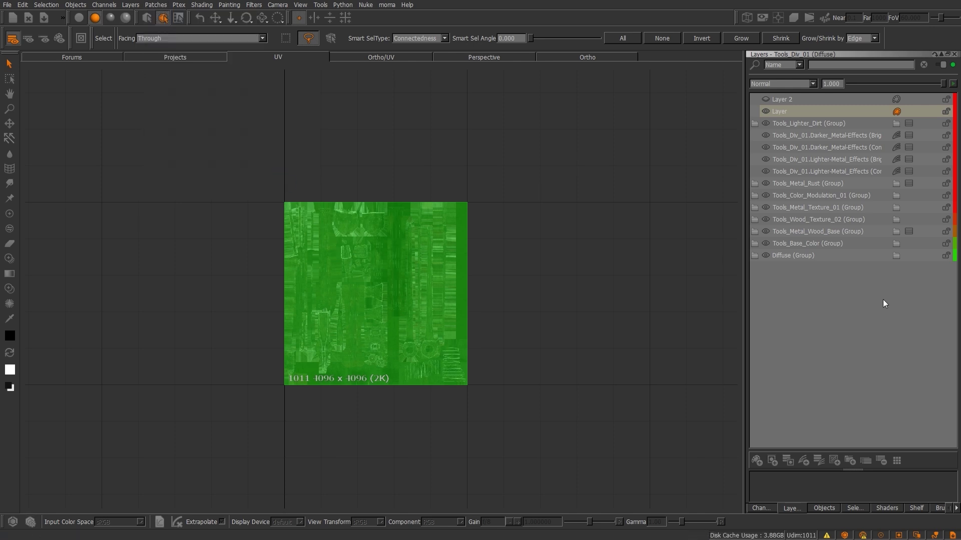
# Fill Layer 2 with the UV mask as well
pyautogui.click(780, 99)
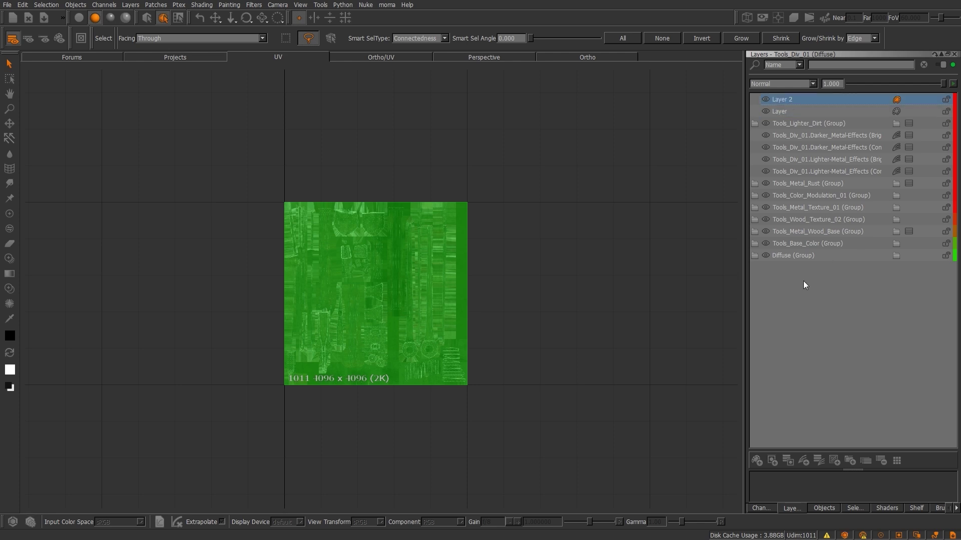
pyautogui.click(156, 4)
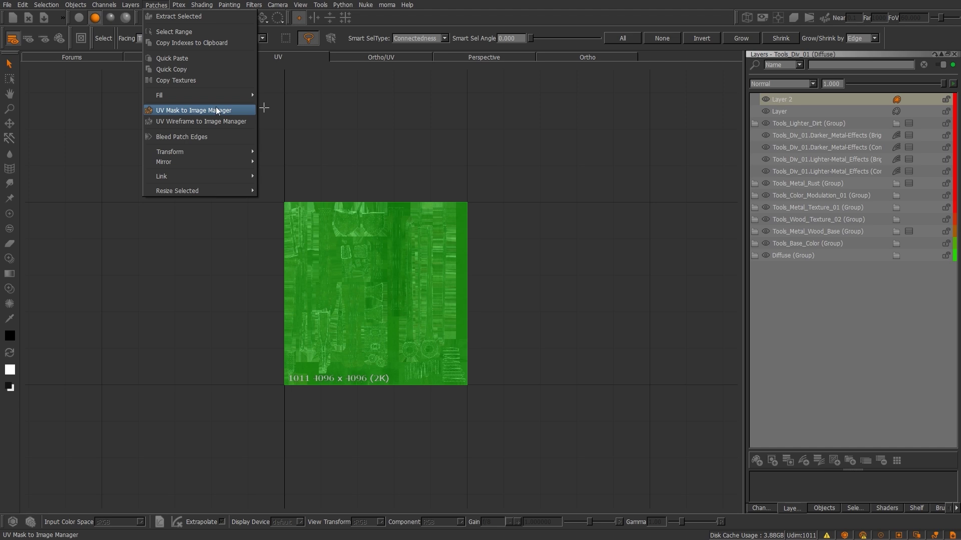
pyautogui.moveTo(223, 100)
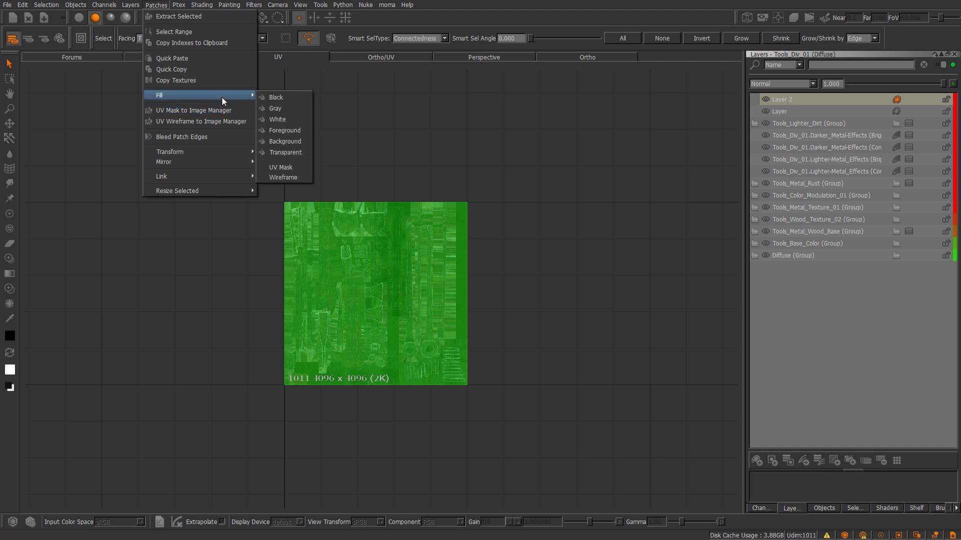
pyautogui.click(276, 166)
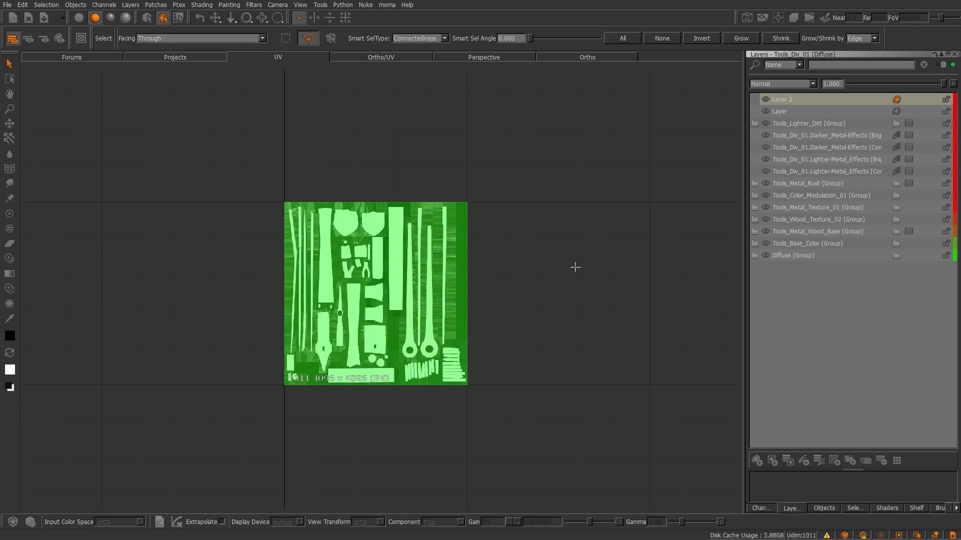
# Return to the orthographic view, toggle Layer to compare, and show the Channels list
pyautogui.click(590, 59)
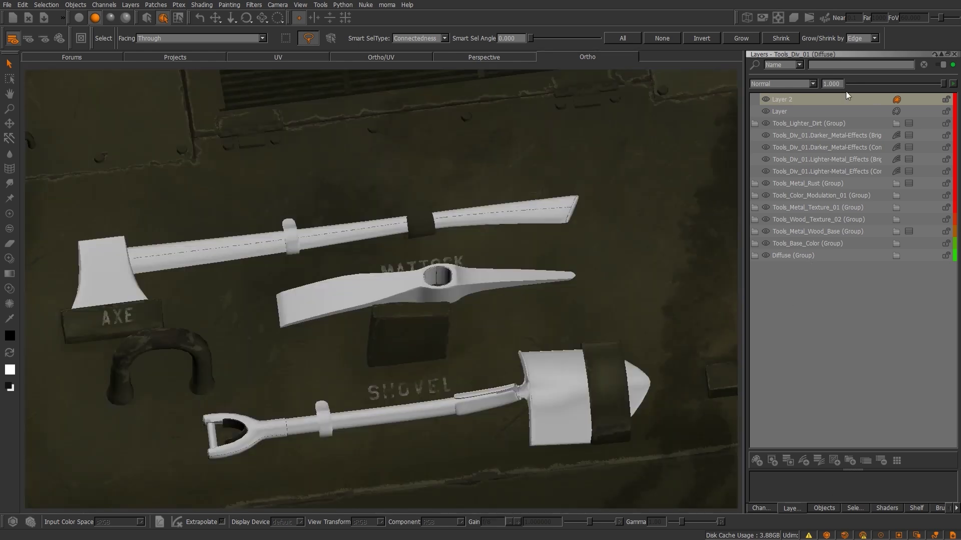
pyautogui.click(766, 111)
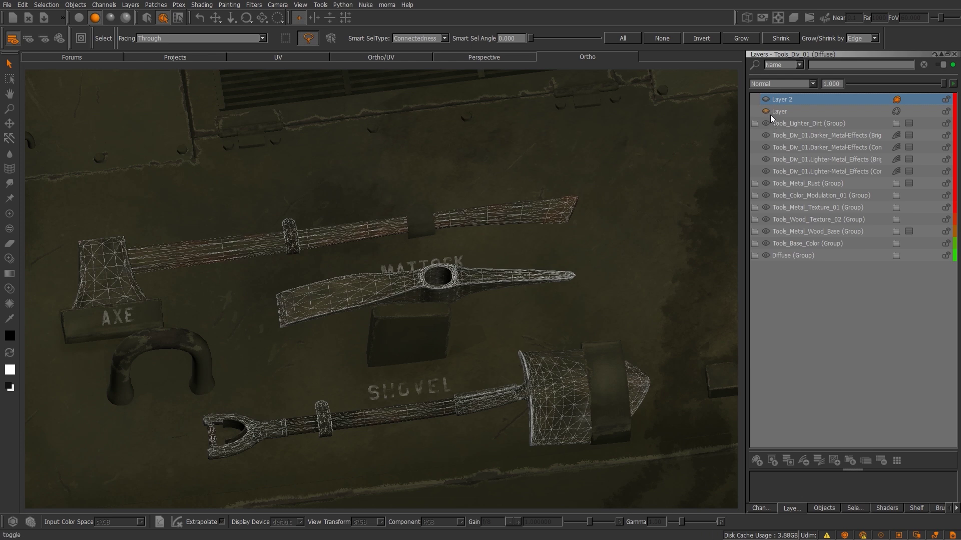
pyautogui.click(766, 112)
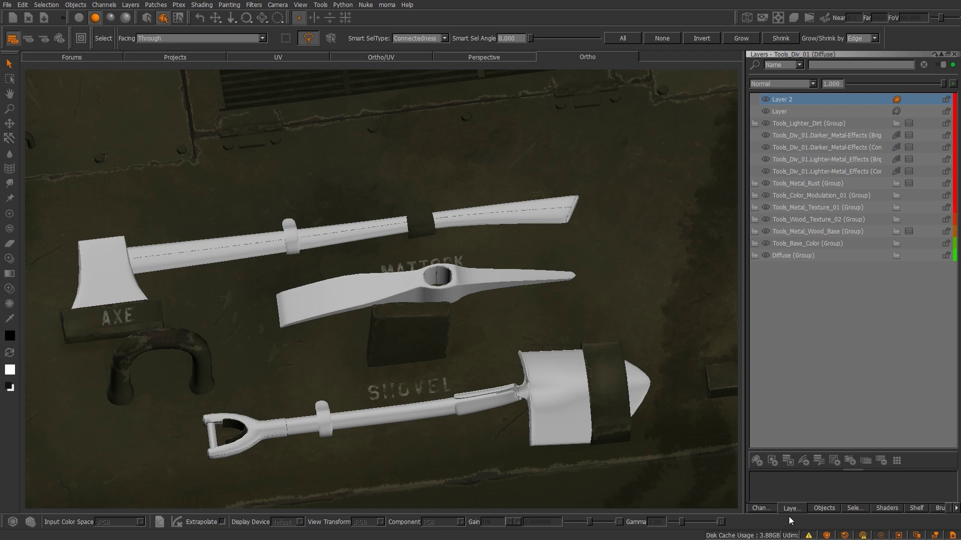
pyautogui.click(773, 508)
# Re-export Tools_Div_01 (Diffuse) to Tut_01.@.psd, overwriting the existing Tut_01.1011.psd
pyautogui.click(791, 68)
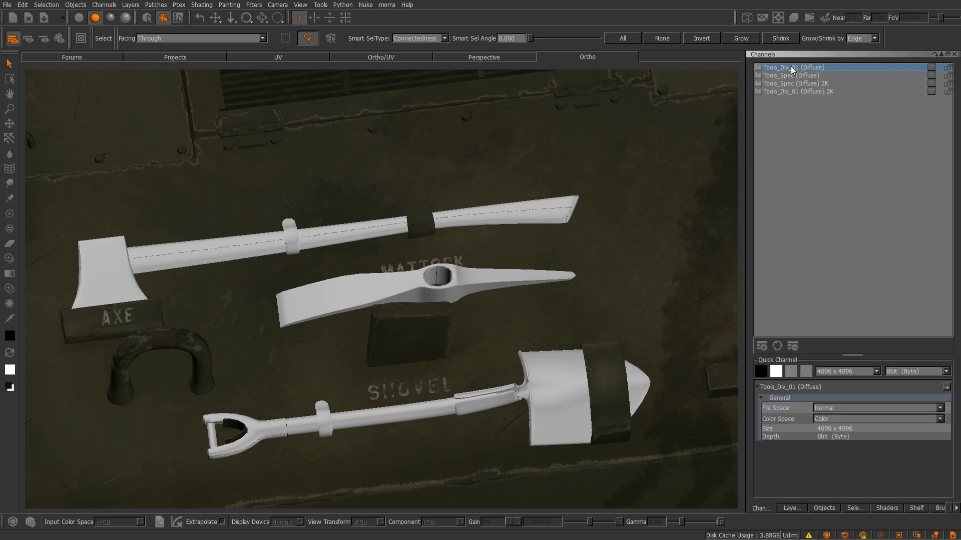
pyautogui.rightClick(792, 68)
pyautogui.moveTo(835, 169)
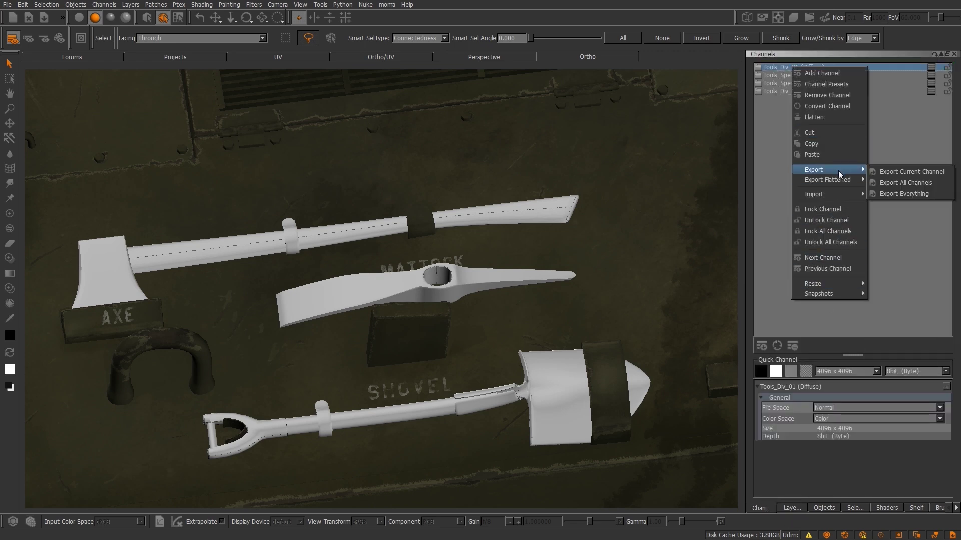
pyautogui.click(901, 172)
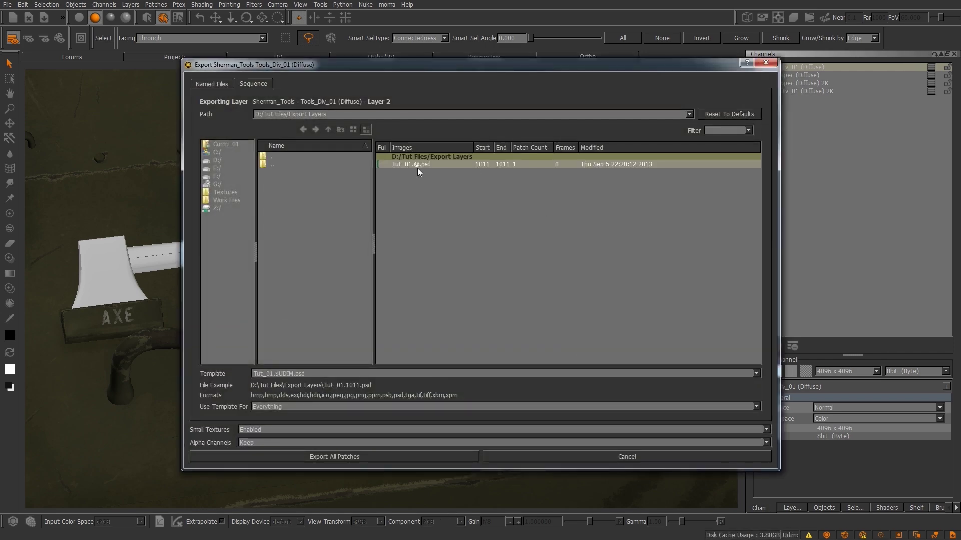
pyautogui.click(418, 167)
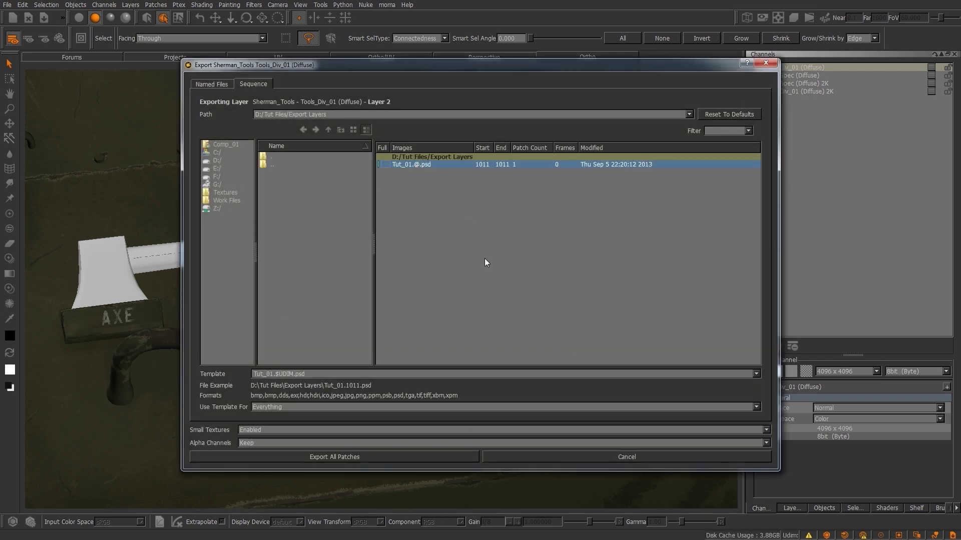
pyautogui.click(334, 457)
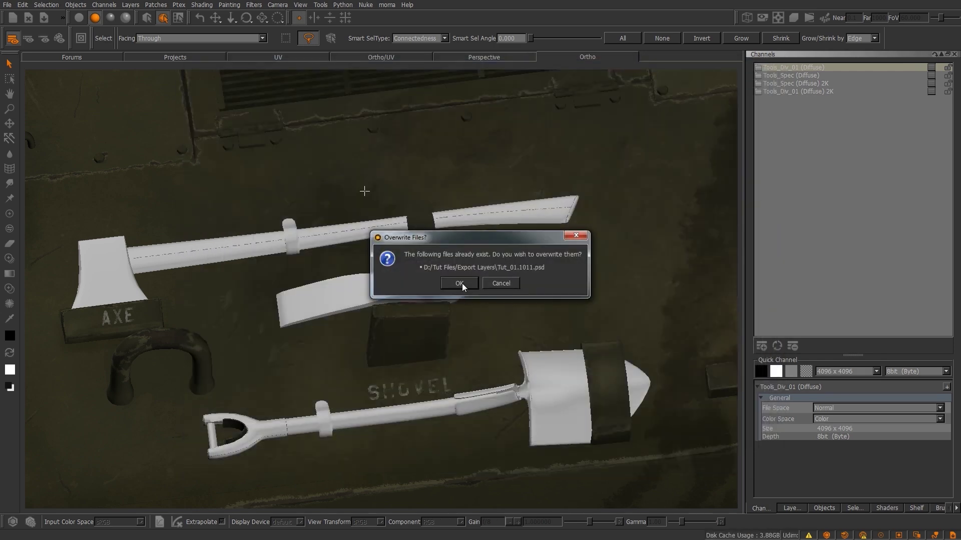
pyautogui.click(459, 284)
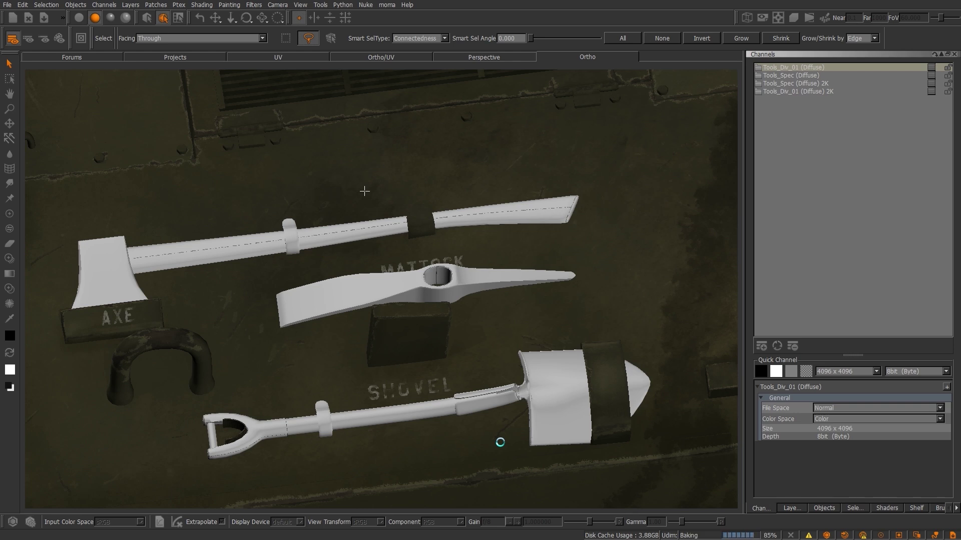
pyautogui.hotkey('ctrl', 'z')
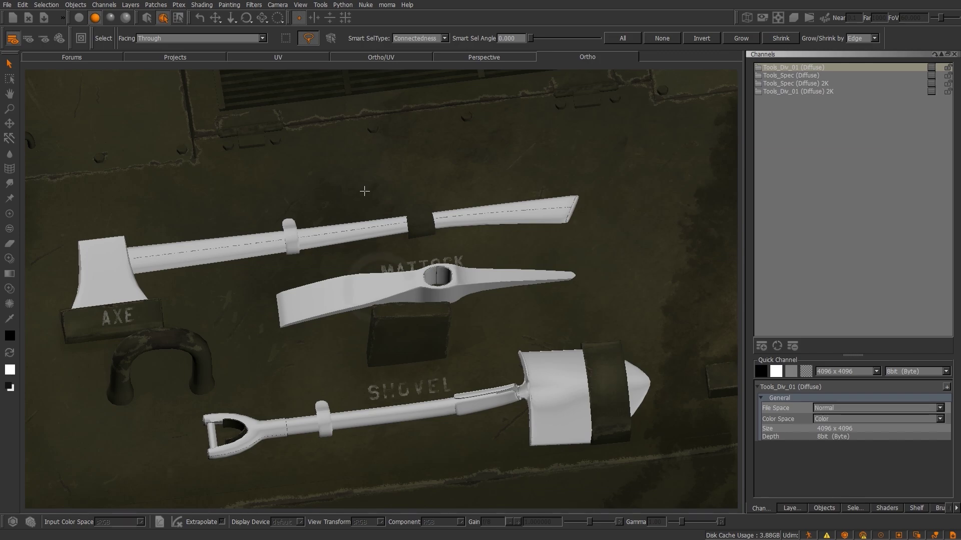
# In Photoshop, close the outdated Tut_01.1011.psd and reopen the new export
pyautogui.hotkey('alt', 'Tab')
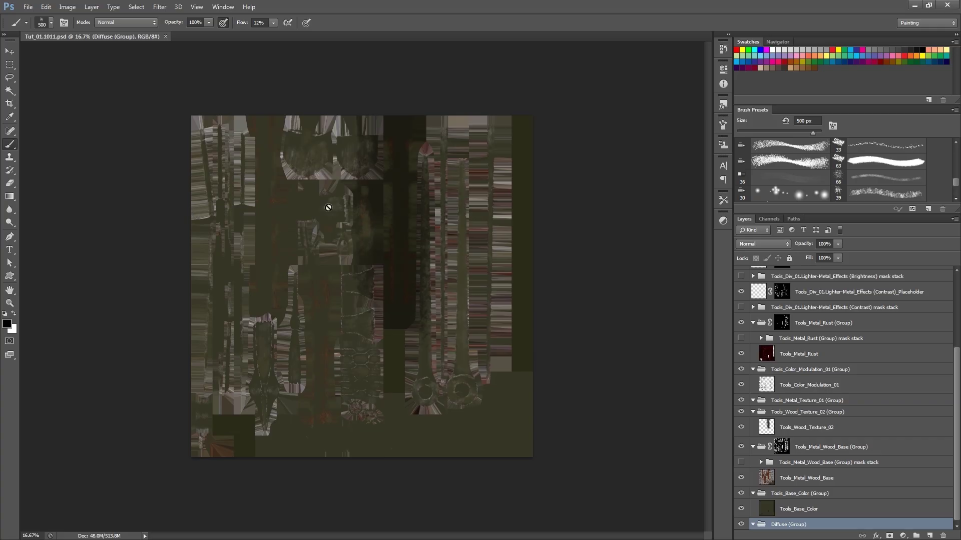
pyautogui.click(166, 36)
pyautogui.hotkey('ctrl', 'o')
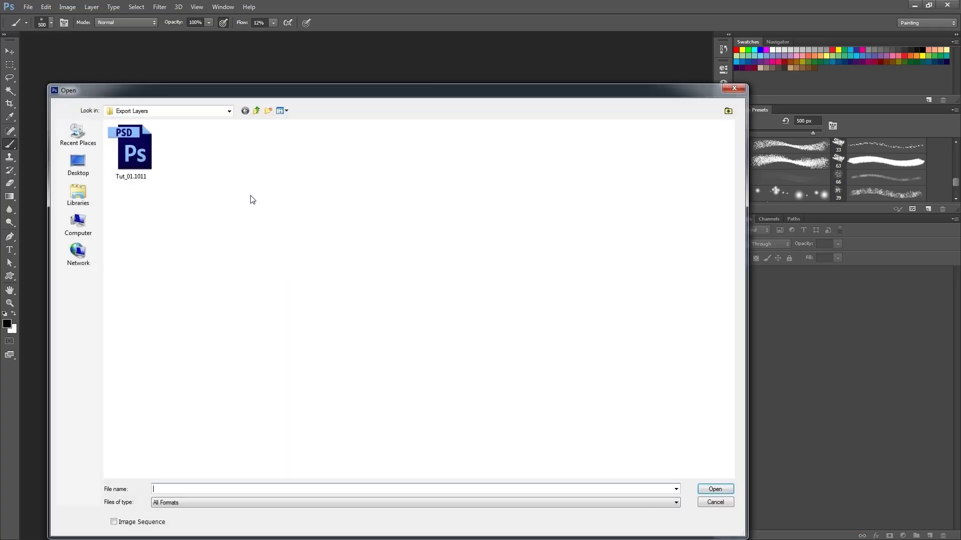
pyautogui.doubleClick(129, 150)
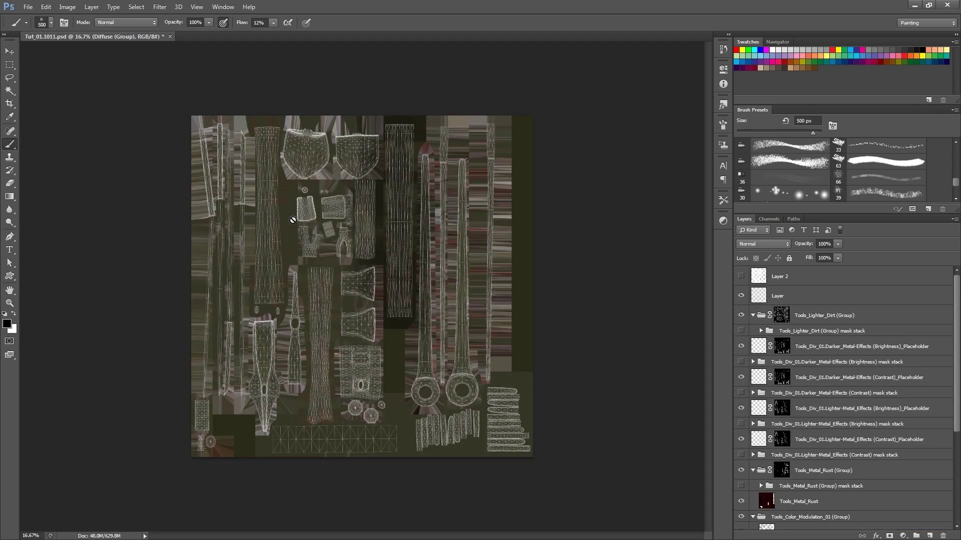
# Hide Layer, show and select Layer 2, and load a selection of its white UV shells
pyautogui.click(741, 296)
pyautogui.click(741, 276)
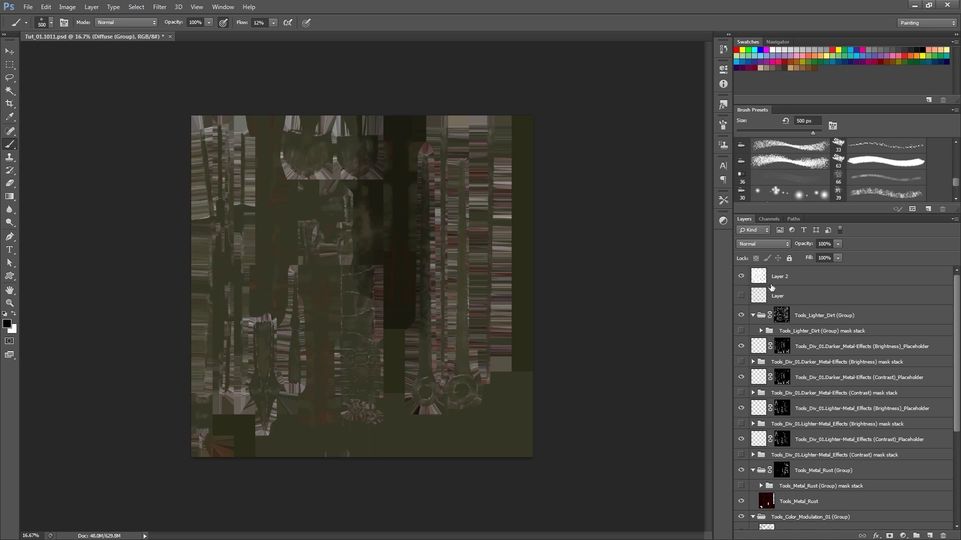
pyautogui.click(786, 276)
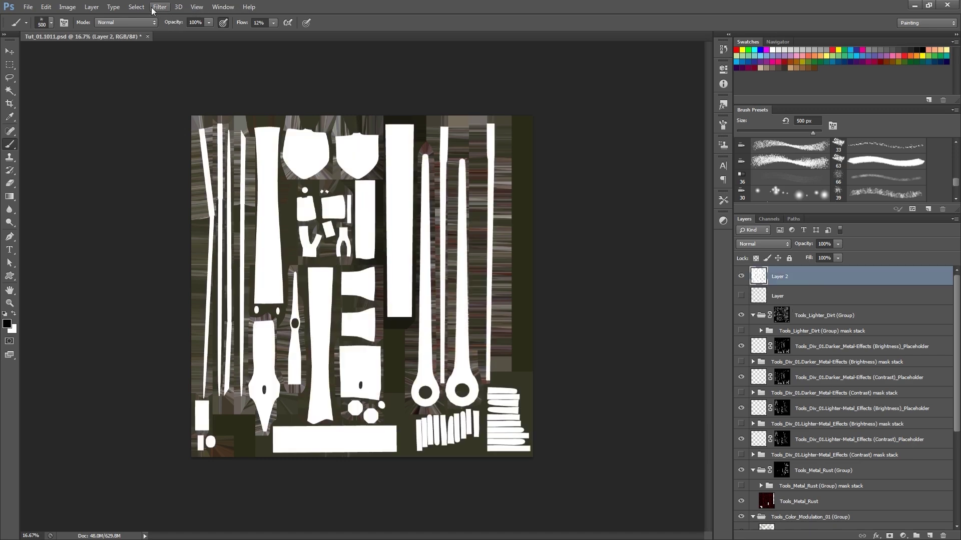
pyautogui.click(136, 6)
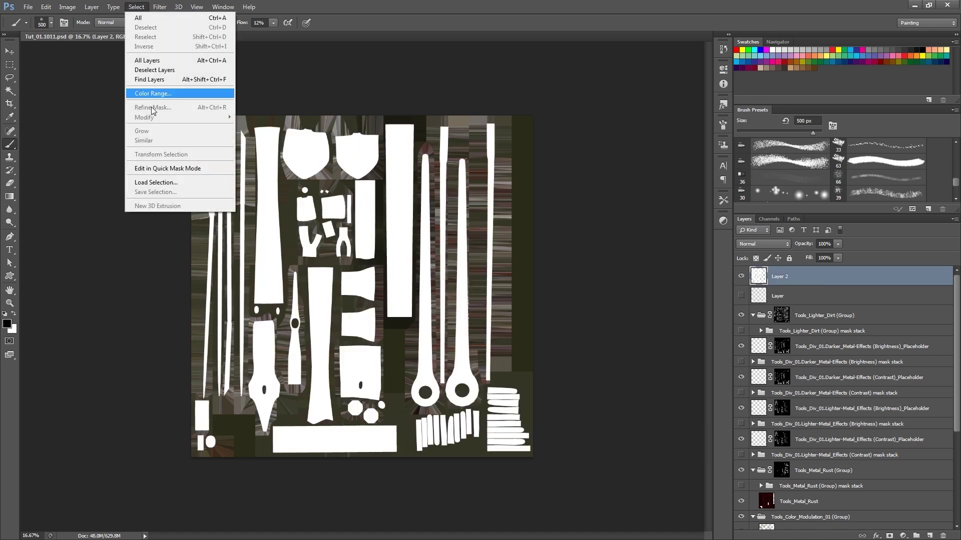
pyautogui.click(171, 182)
pyautogui.click(381, 139)
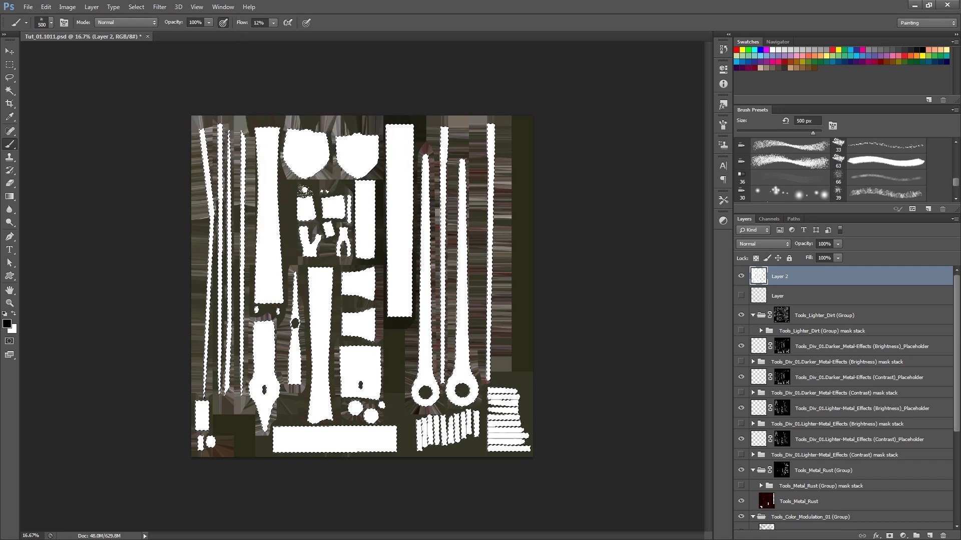
# Invert the selection, fill a new layer with 50% Gray outside the shells, then deselect
pyautogui.click(136, 6)
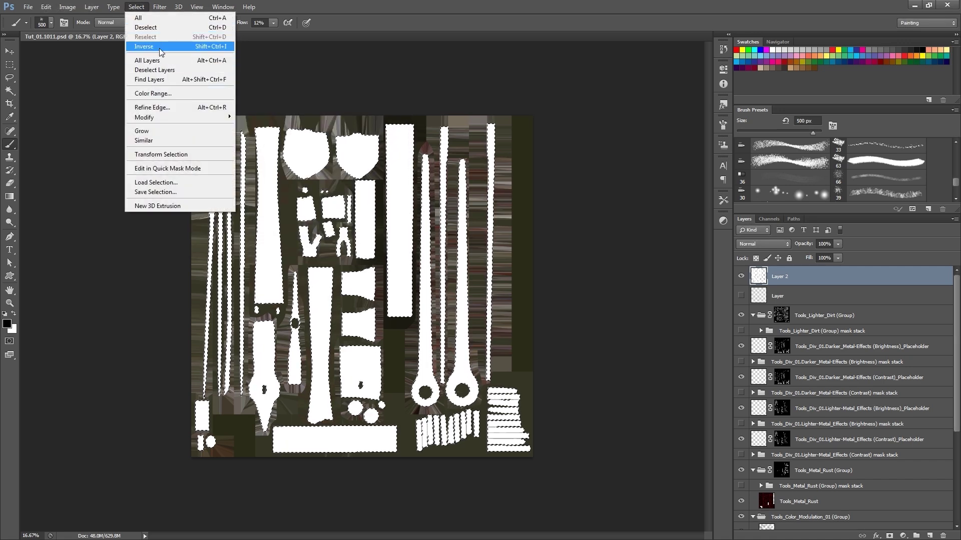
pyautogui.click(159, 48)
pyautogui.click(929, 536)
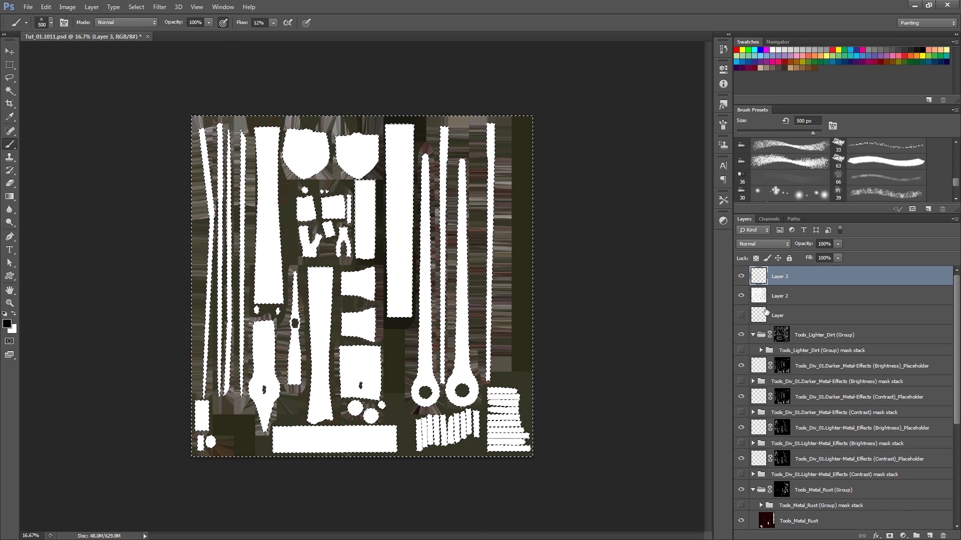
pyautogui.click(741, 295)
pyautogui.click(46, 7)
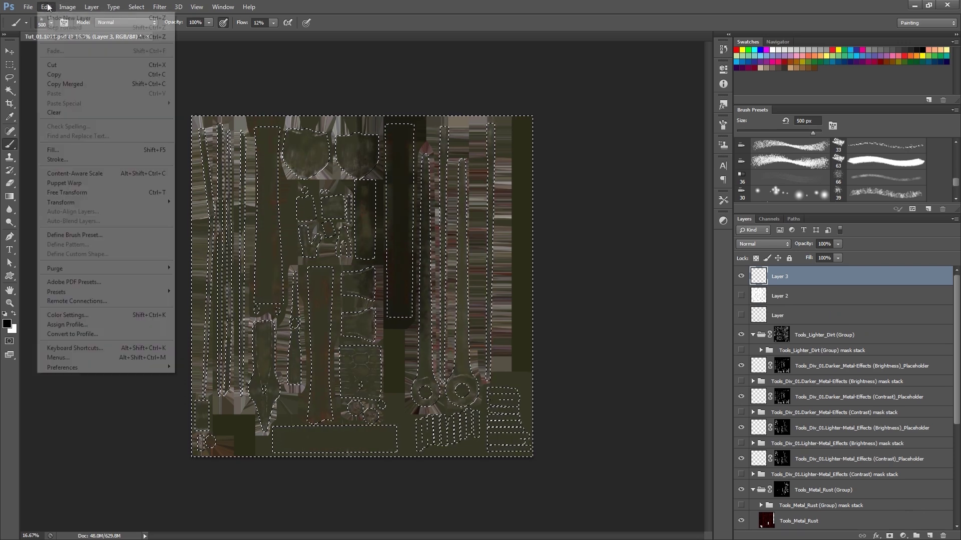
pyautogui.click(53, 150)
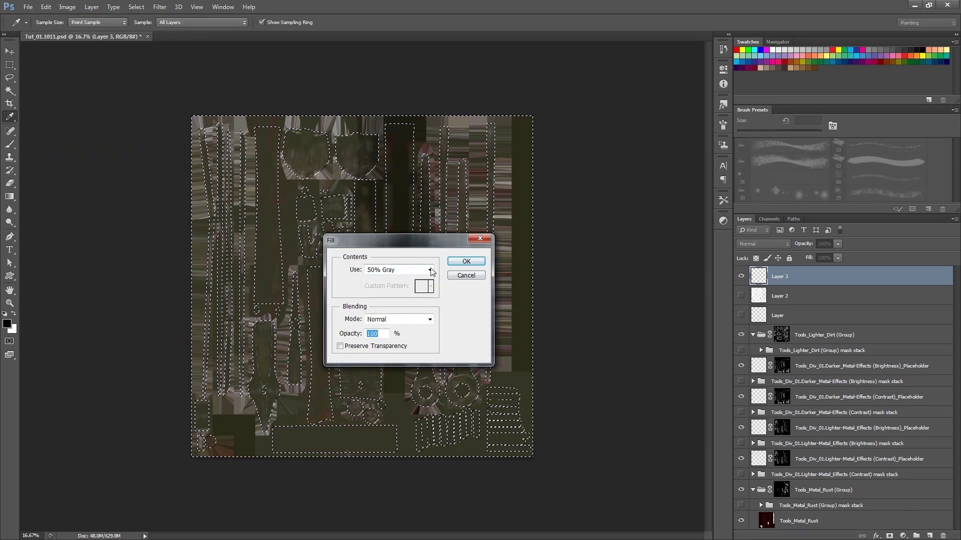
pyautogui.click(466, 261)
pyautogui.press('b')
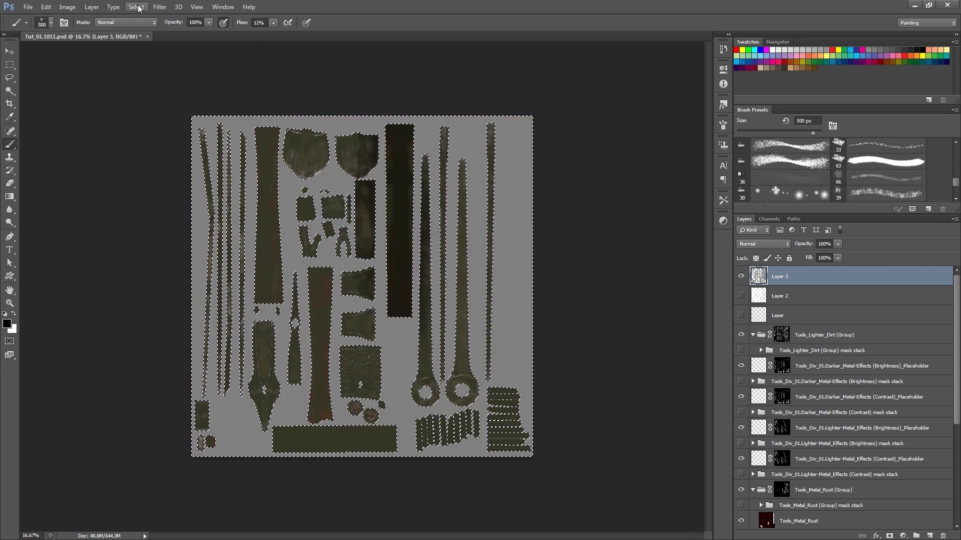
pyautogui.click(136, 7)
pyautogui.click(145, 27)
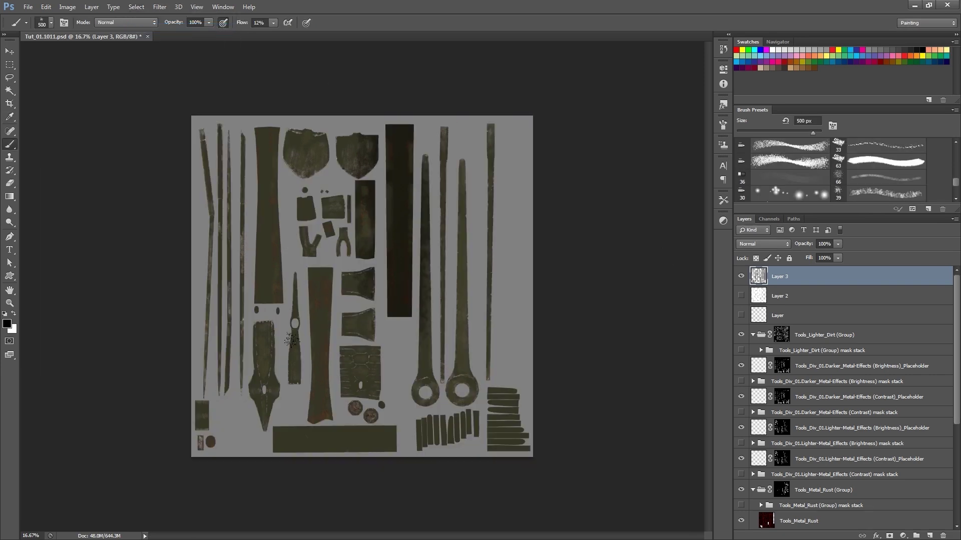
# Zoom and pan over the texture to inspect the gray fill around the pickaxe pieces
pyautogui.keyDown('alt'); pyautogui.scroll(3, 292, 340); pyautogui.keyUp('alt')
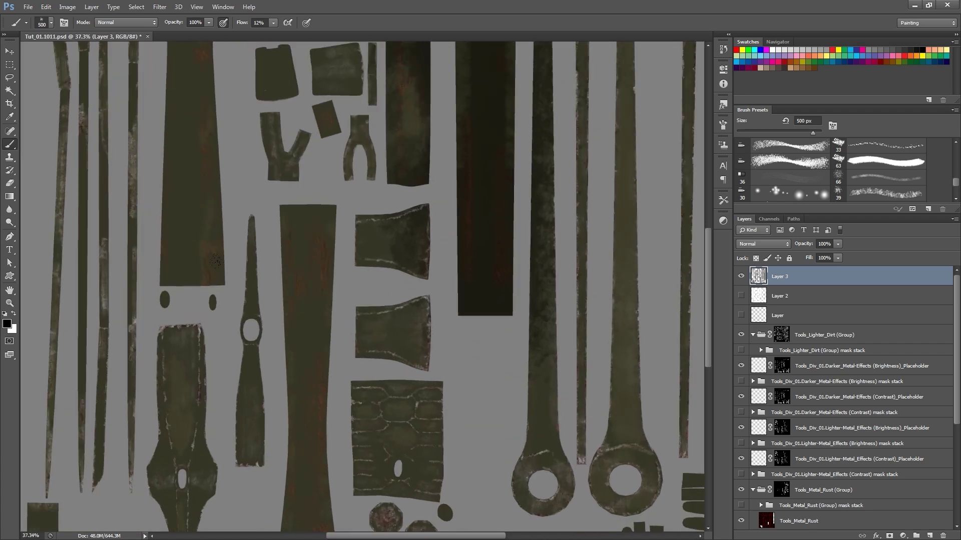
pyautogui.moveTo(266, 204); pyautogui.dragTo(311, 422)
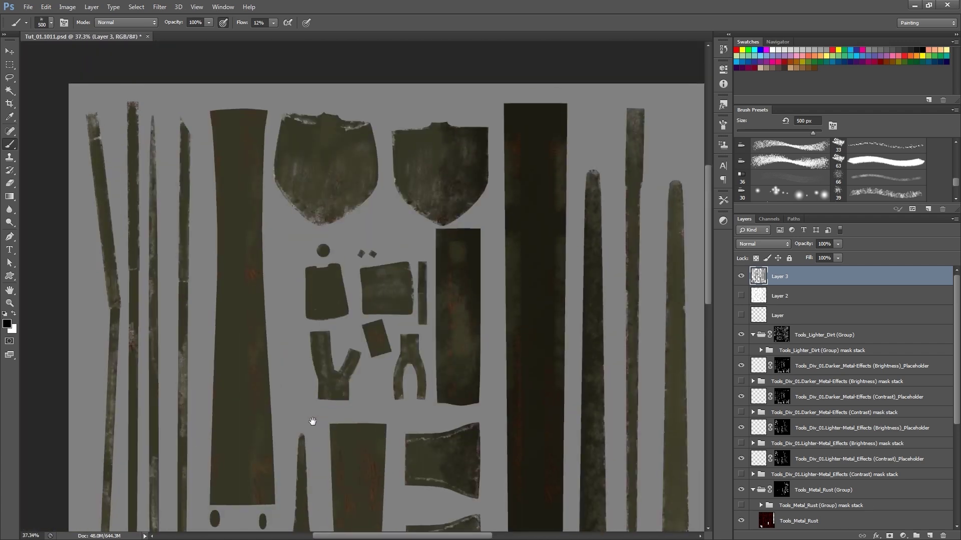
pyautogui.click(741, 316)
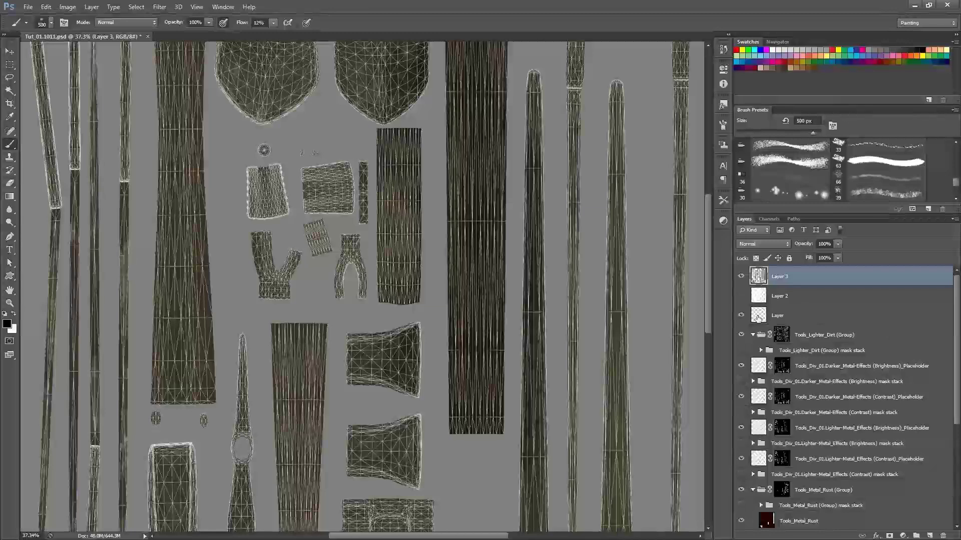
pyautogui.click(741, 315)
pyautogui.moveTo(298, 130)
pyautogui.mouseDown()
pyautogui.moveTo(354, 275)
pyautogui.moveTo(376, 133)
pyautogui.moveTo(403, 272)
pyautogui.moveTo(410, 189)
pyautogui.moveTo(486, 231)
pyautogui.moveTo(547, 230)
pyautogui.mouseUp()
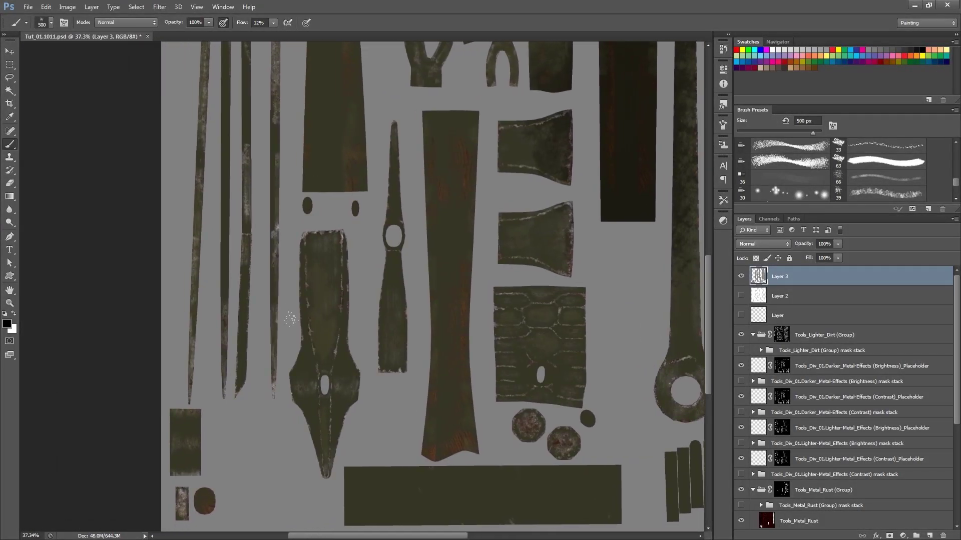
pyautogui.click(10, 303)
pyautogui.keyDown('alt'); pyautogui.click(321, 342); pyautogui.keyUp('alt')
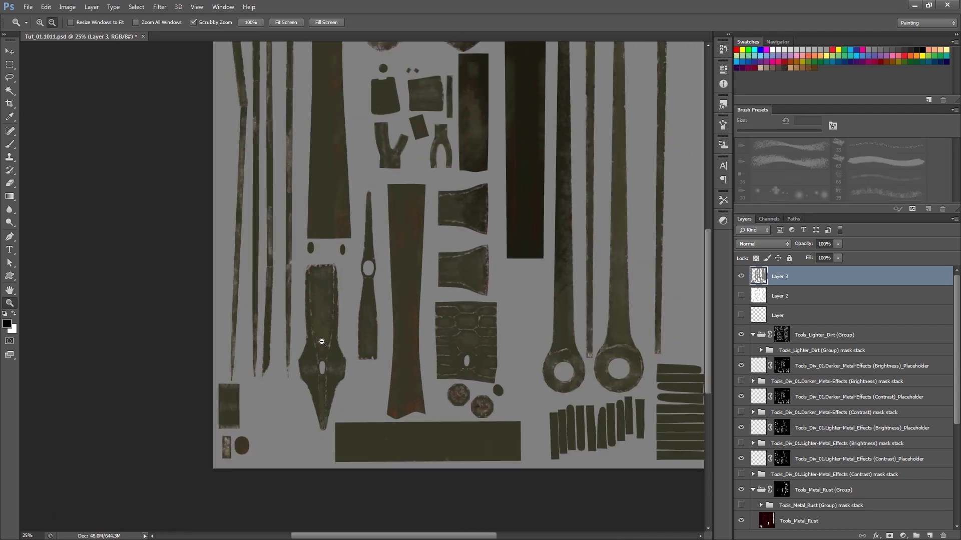
pyautogui.moveTo(322, 342); pyautogui.dragTo(294, 371)
pyautogui.moveTo(343, 328); pyautogui.dragTo(390, 232)
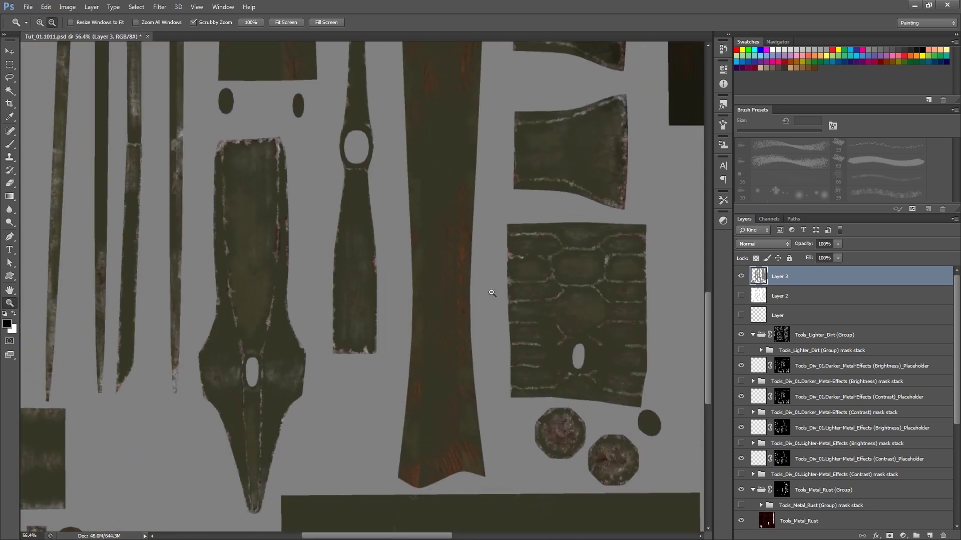
# Add a 'Mari' text layer on a tool piece and nudge it into position
pyautogui.click(9, 249)
pyautogui.click(252, 266)
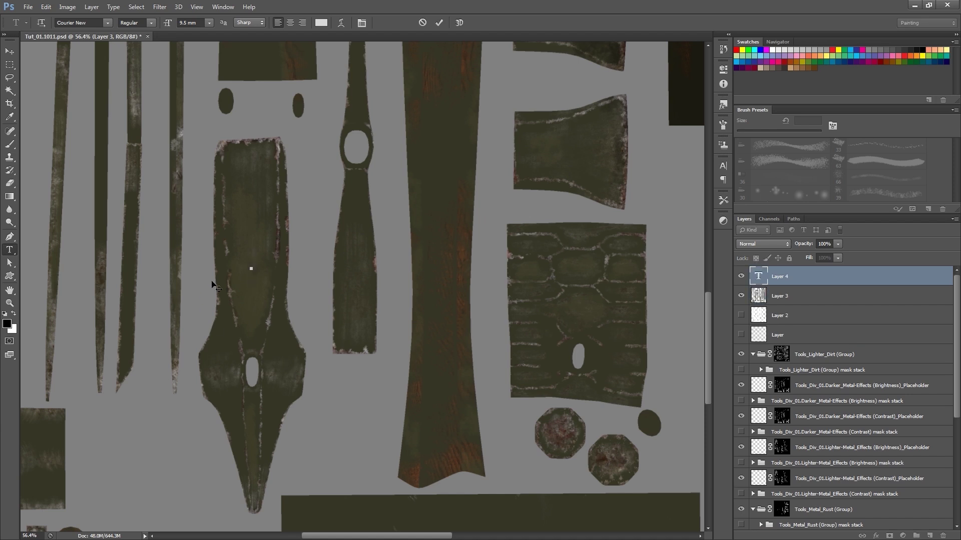
pyautogui.write('Mari')
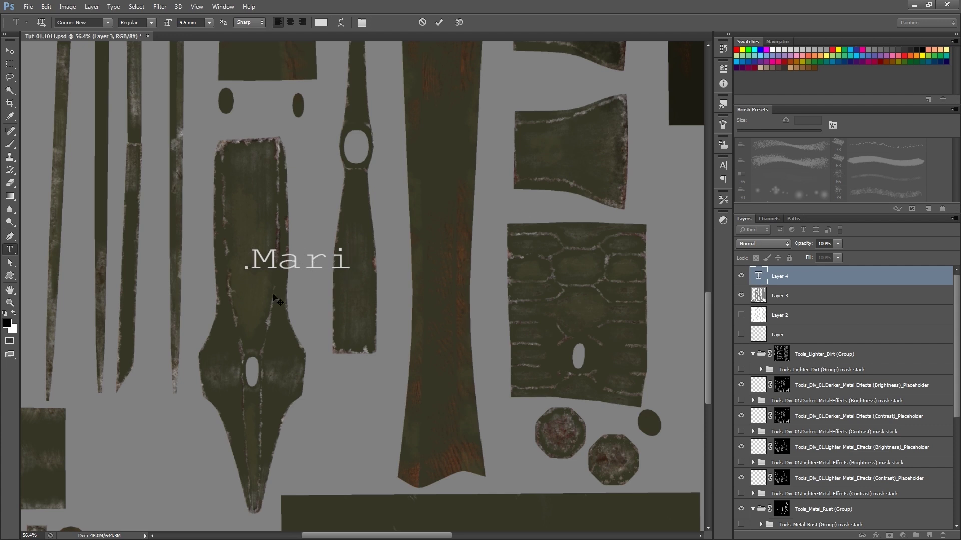
pyautogui.moveTo(277, 301)
pyautogui.mouseDown()
pyautogui.moveTo(260, 311)
pyautogui.moveTo(252, 334)
pyautogui.moveTo(267, 310)
pyautogui.mouseUp()
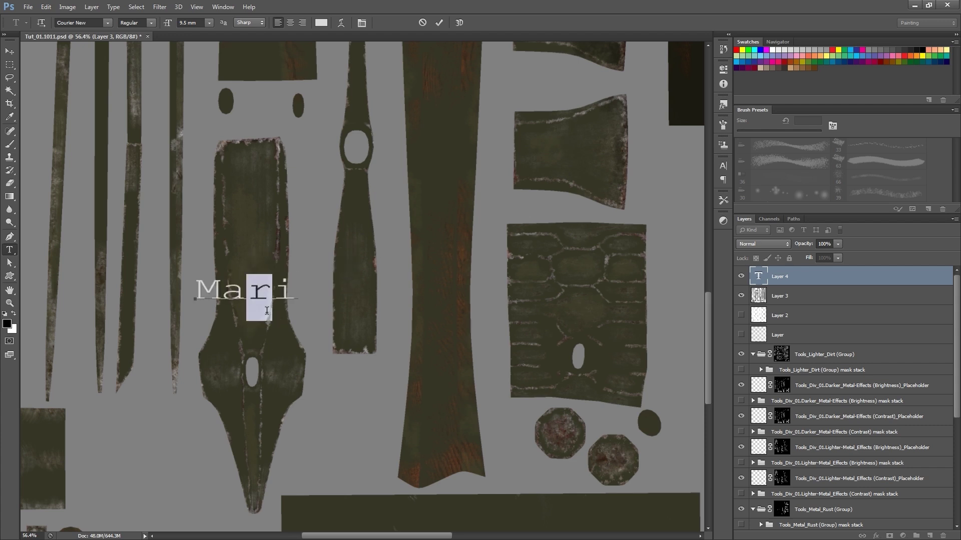
pyautogui.click(241, 328)
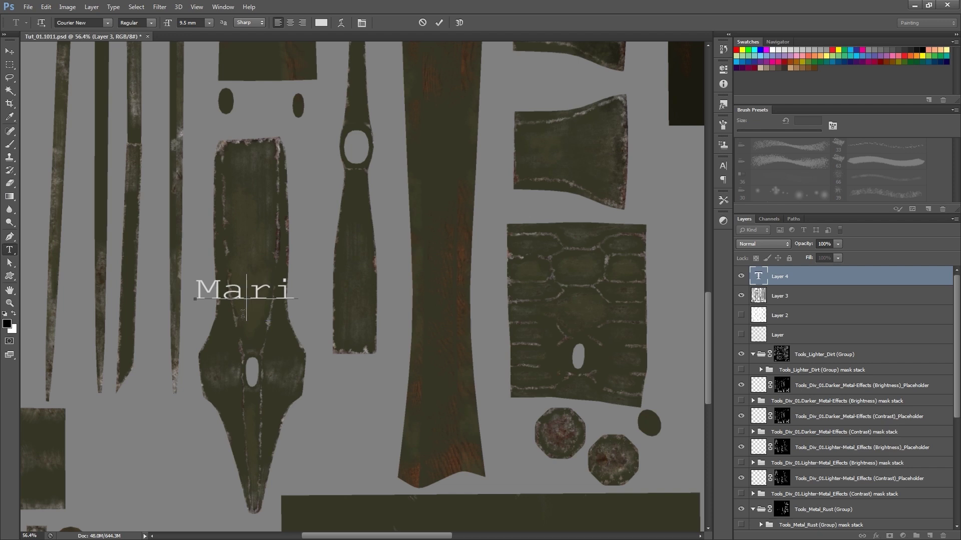
pyautogui.moveTo(259, 334); pyautogui.dragTo(275, 334)
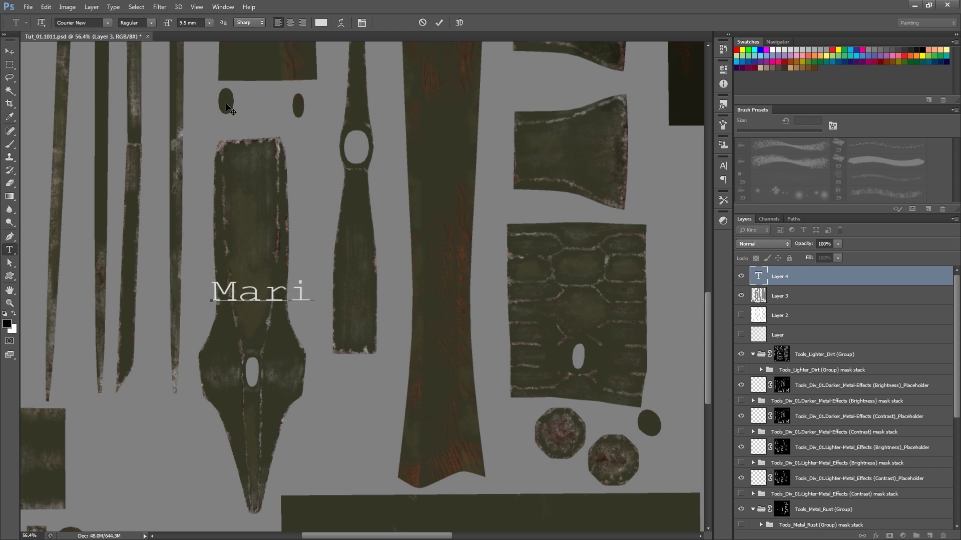
# Resize the Mari text to 4.5 mm, make it vertical, and place it near the blade's top
pyautogui.click(194, 21)
pyautogui.click(740, 276)
pyautogui.click(741, 276)
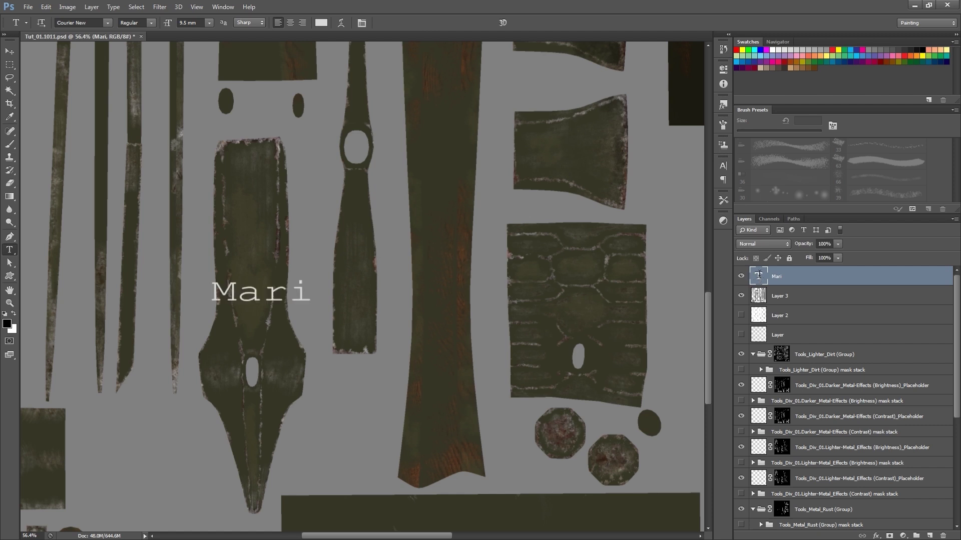
pyautogui.doubleClick(758, 276)
pyautogui.click(189, 24)
pyautogui.press('Down')
pyautogui.press('Down')
pyautogui.press('Down')
pyautogui.press('Down')
pyautogui.press('Down')
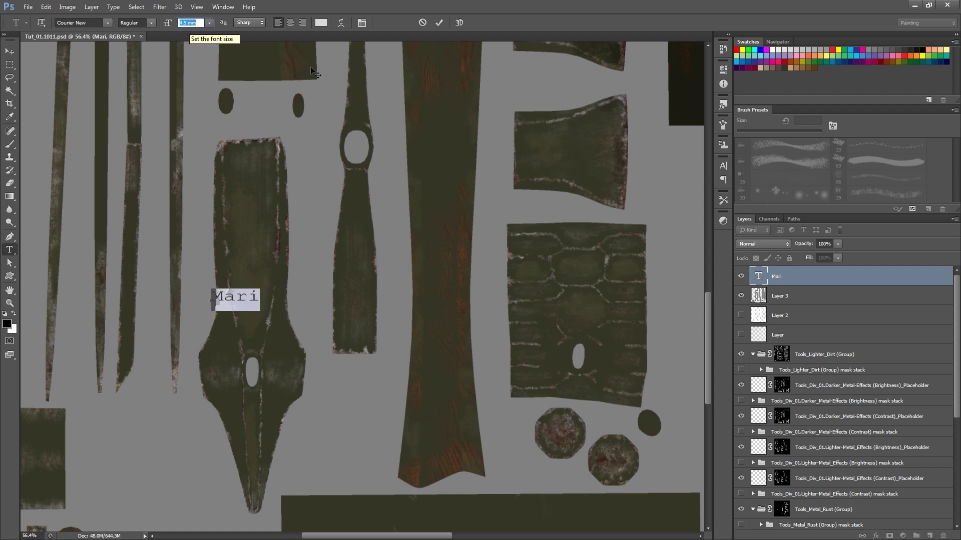
pyautogui.click(41, 22)
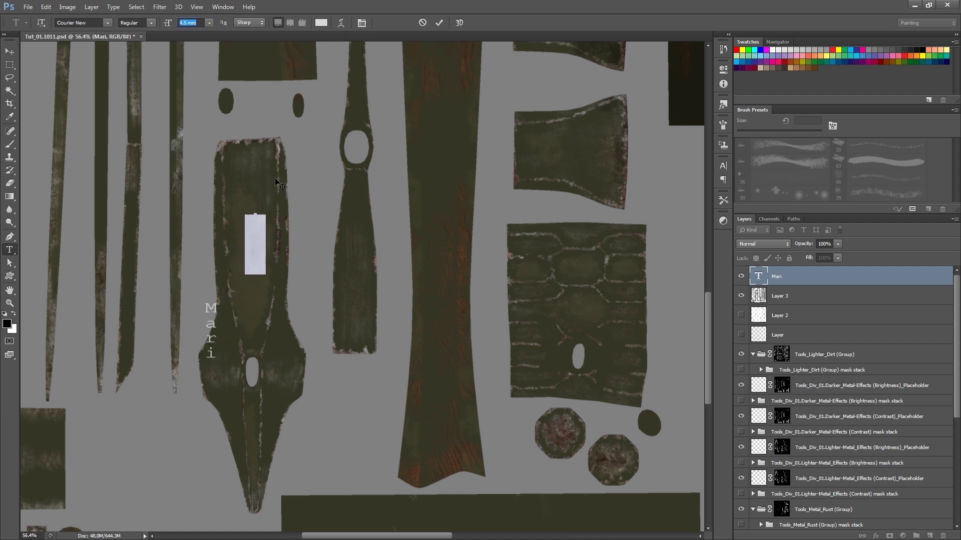
pyautogui.keyDown('ctrl'); pyautogui.moveTo(278, 183); pyautogui.dragTo(283, 158); pyautogui.keyUp('ctrl')
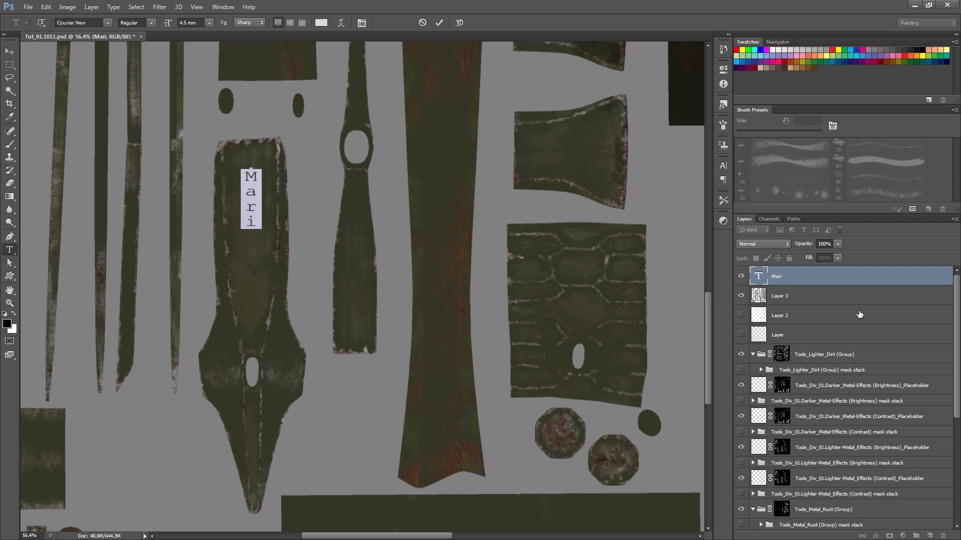
pyautogui.click(439, 23)
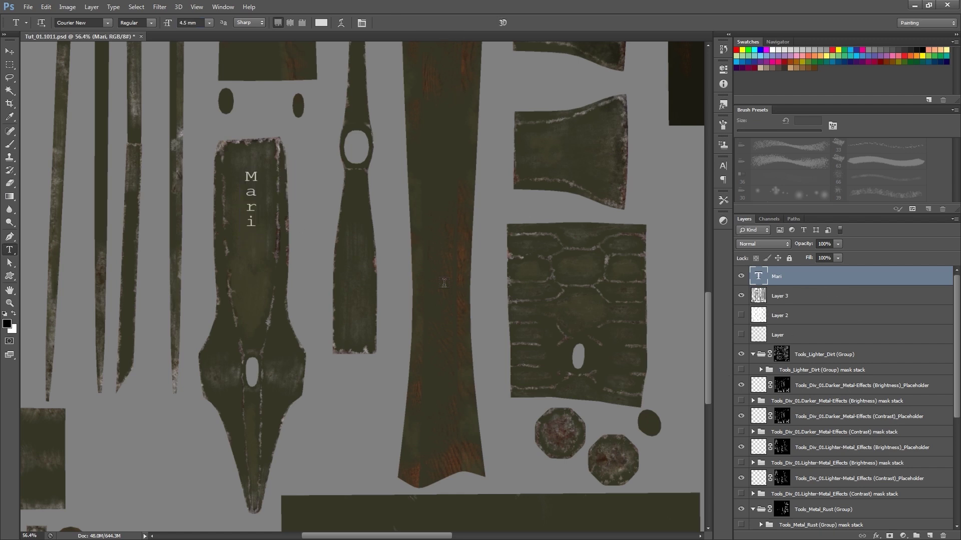
# Rasterize the Mari text layer and save the document
pyautogui.rightClick(801, 279)
pyautogui.click(867, 232)
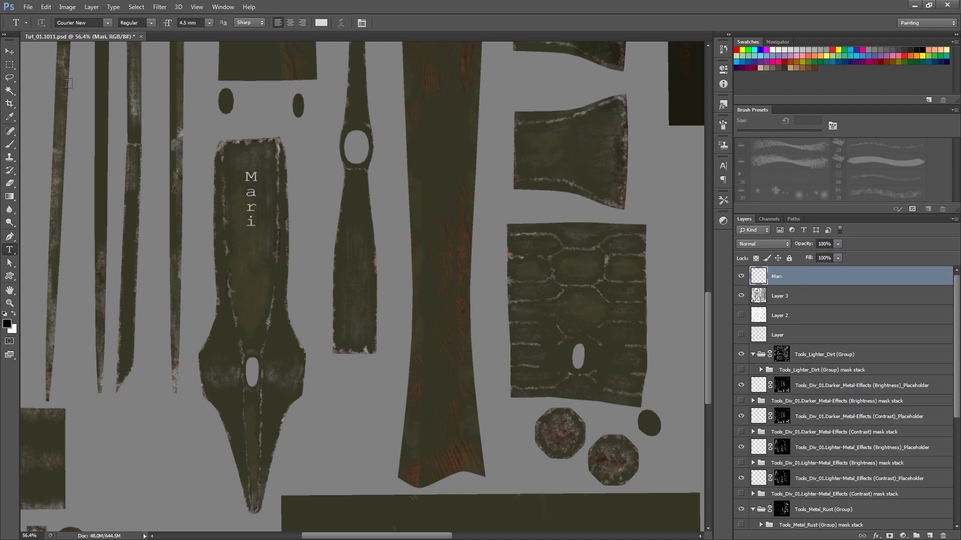
pyautogui.click(28, 7)
pyautogui.click(64, 118)
# Import Tut_01.1011.psd into the Tools_Div_01 (Diffuse) layer stack in Mari
pyautogui.hotkey('alt', 'Tab')
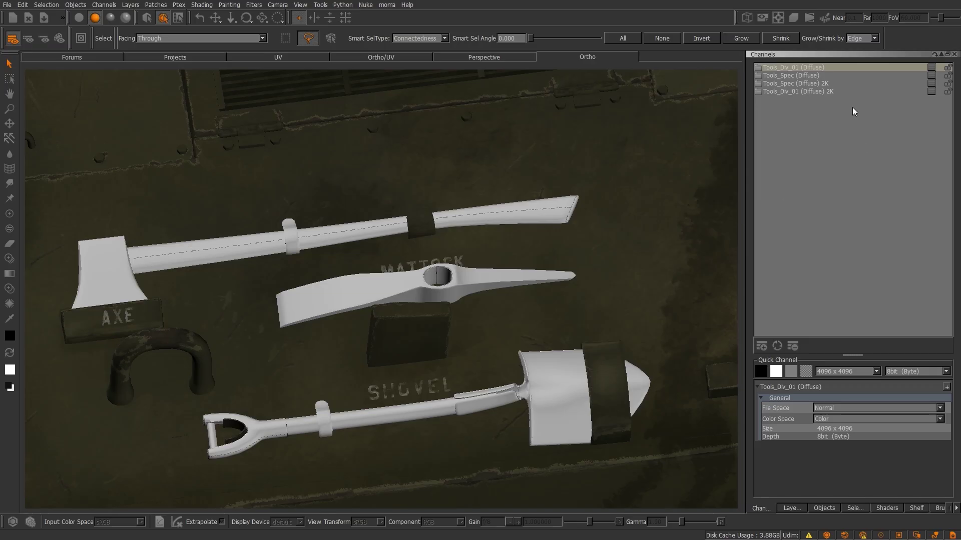
pyautogui.click(799, 69)
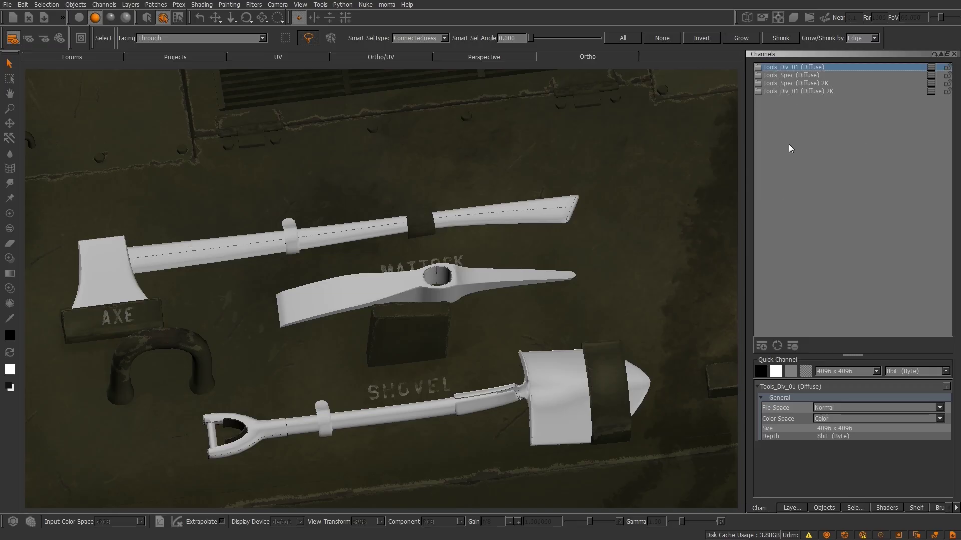
pyautogui.rightClick(787, 69)
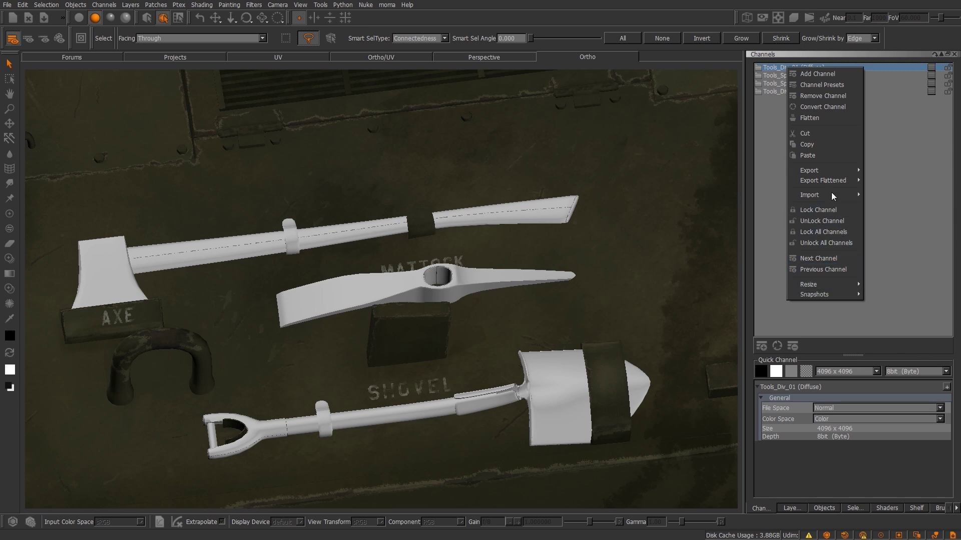
pyautogui.moveTo(833, 197)
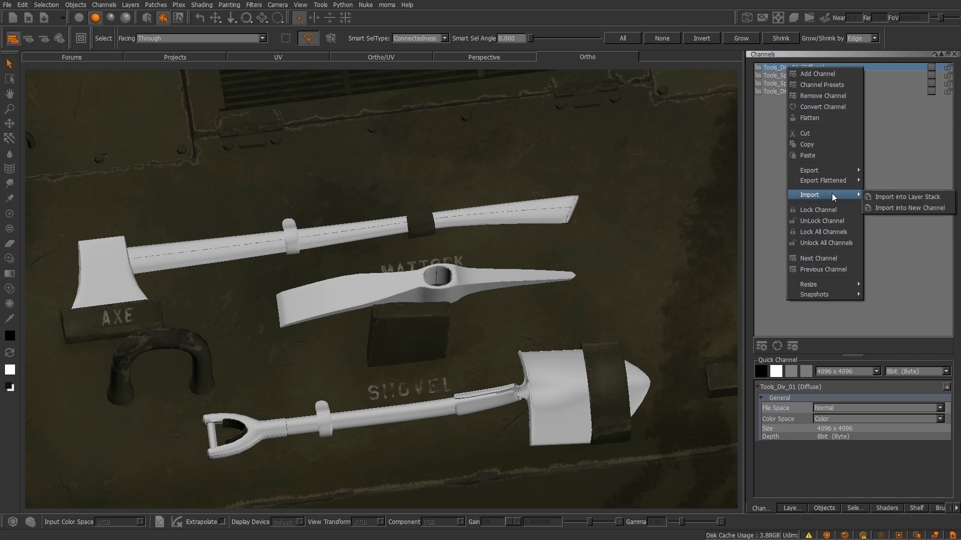
pyautogui.click(911, 198)
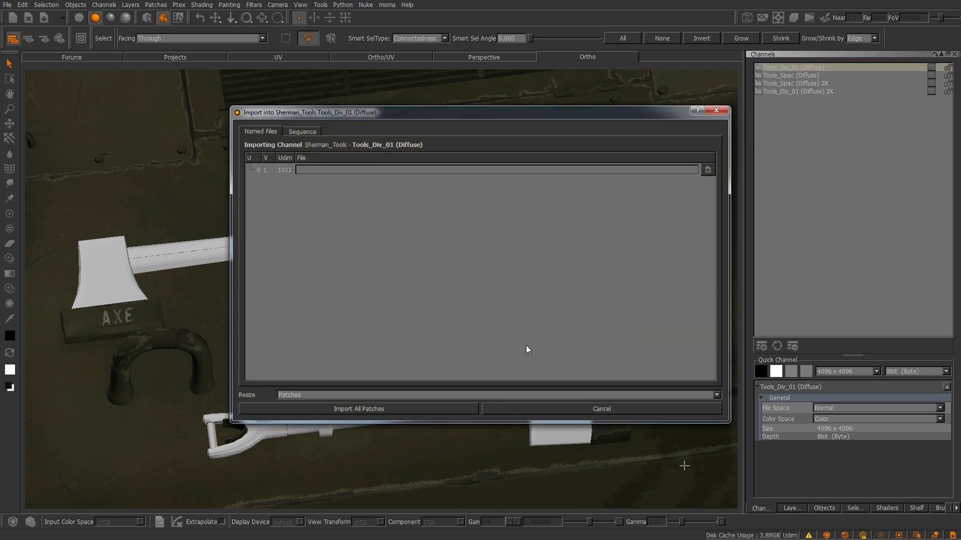
pyautogui.moveTo(464, 124); pyautogui.dragTo(414, 148)
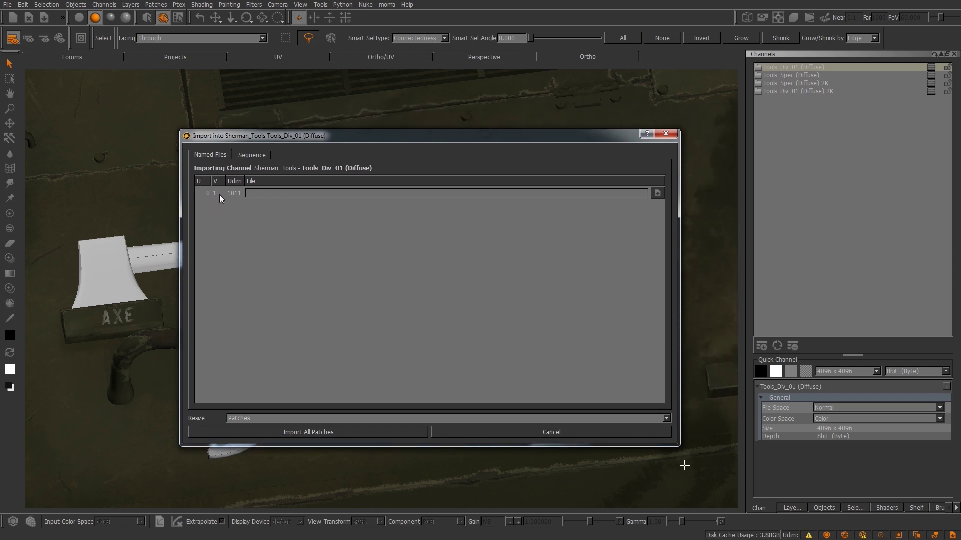
pyautogui.click(657, 193)
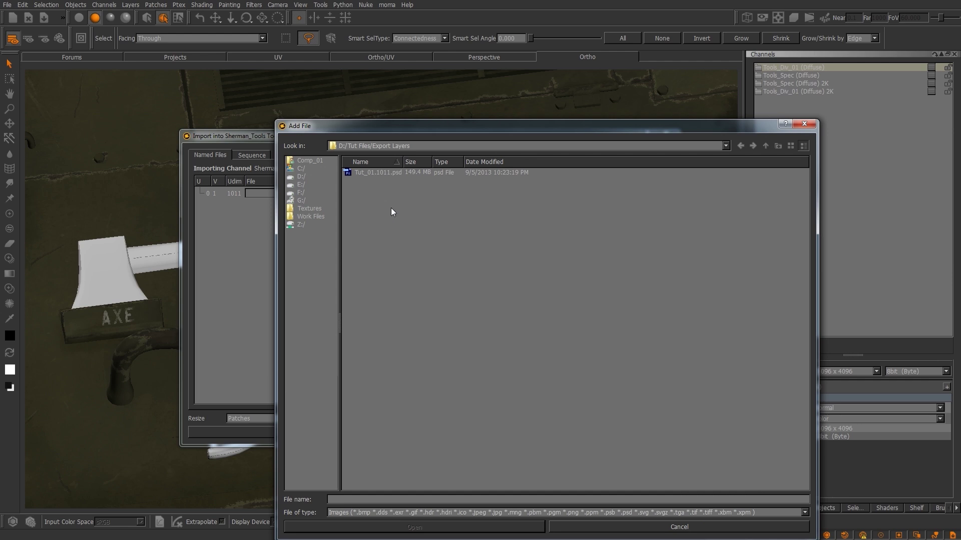
pyautogui.doubleClick(371, 173)
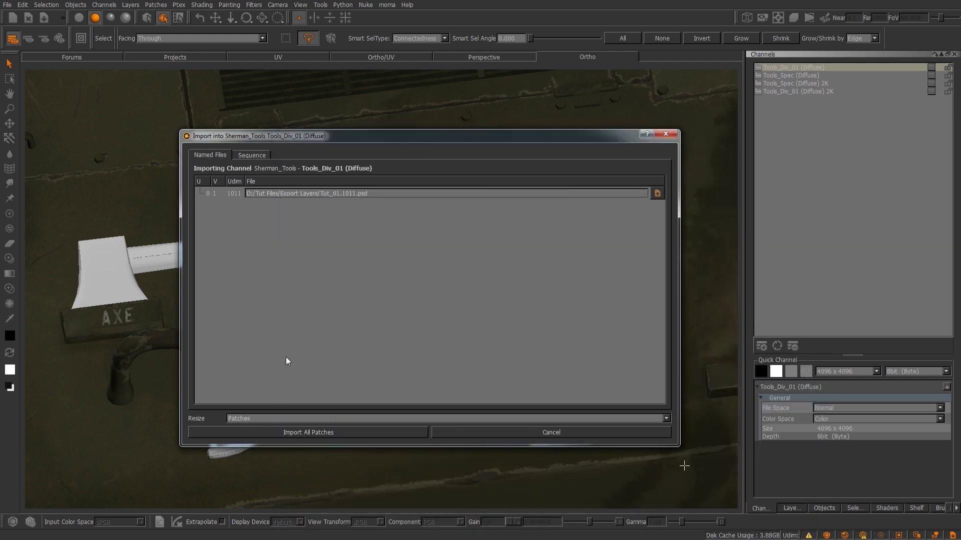
# Set Resize to Images, import all patches, and resolve the matching-layers prompt
pyautogui.click(267, 420)
pyautogui.click(267, 418)
pyautogui.click(268, 419)
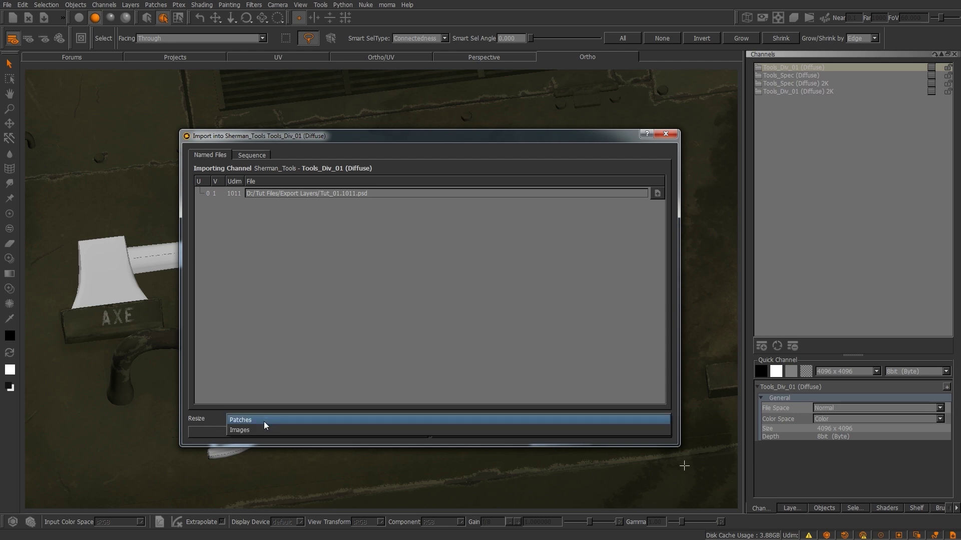
pyautogui.click(253, 431)
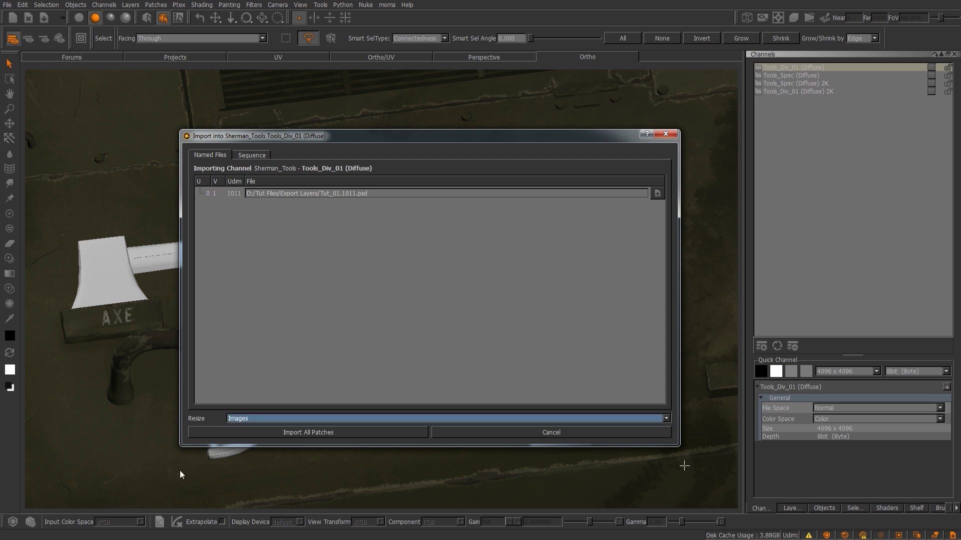
pyautogui.click(292, 433)
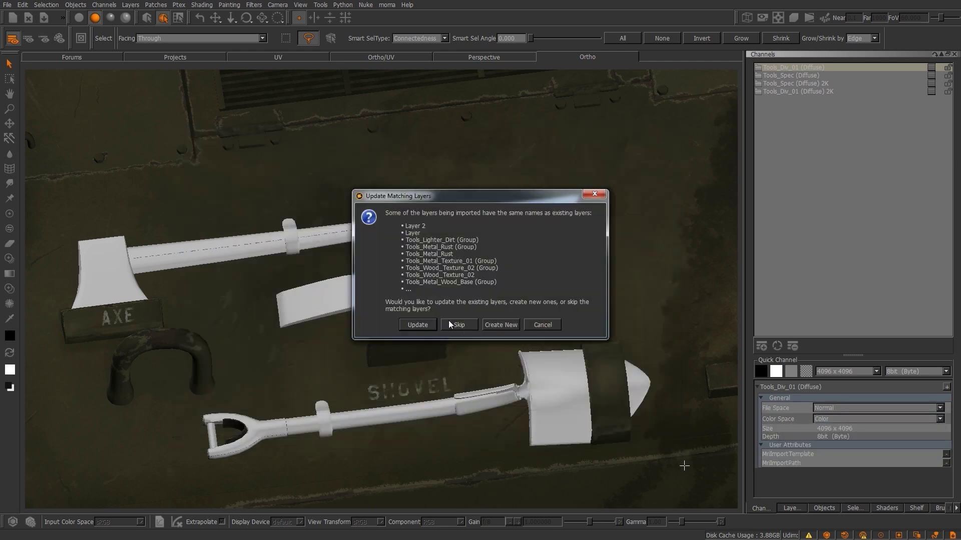
pyautogui.click(417, 326)
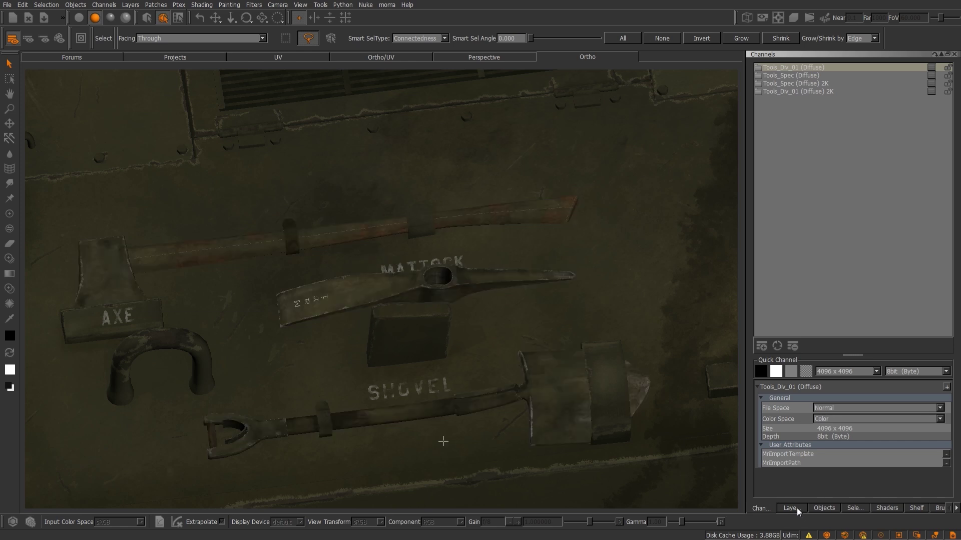
# Set the Mari text layer to Overlay blending at 0.637 opacity, zoomed on the machete
pyautogui.click(790, 509)
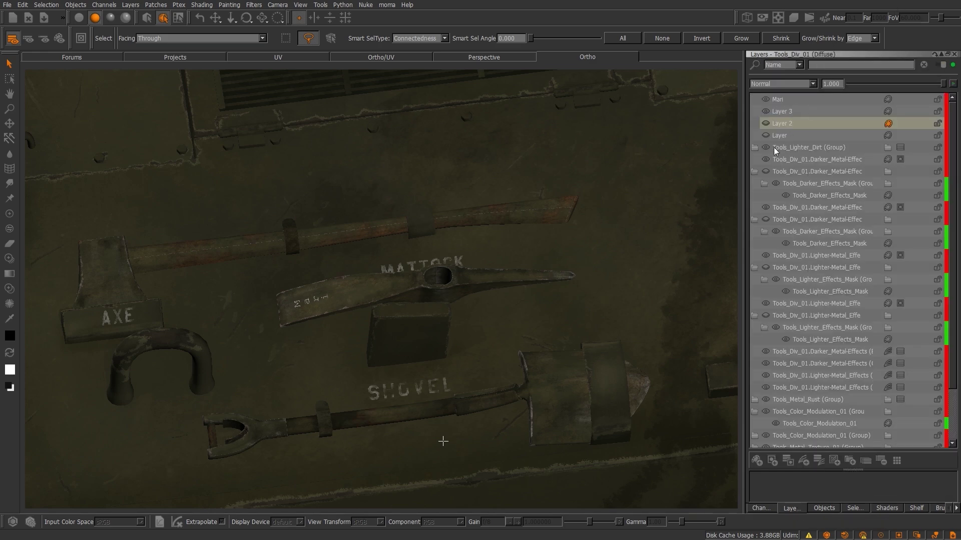
pyautogui.keyDown('alt'); pyautogui.moveTo(488, 232); pyautogui.dragTo(335, 329); pyautogui.keyUp('alt')
pyautogui.keyDown('alt'); pyautogui.moveTo(336, 328); pyautogui.dragTo(377, 349, button='middle'); pyautogui.keyUp('alt')
pyautogui.keyDown('alt'); pyautogui.moveTo(377, 350); pyautogui.dragTo(450, 330, button='right'); pyautogui.keyUp('alt')
pyautogui.click(802, 99)
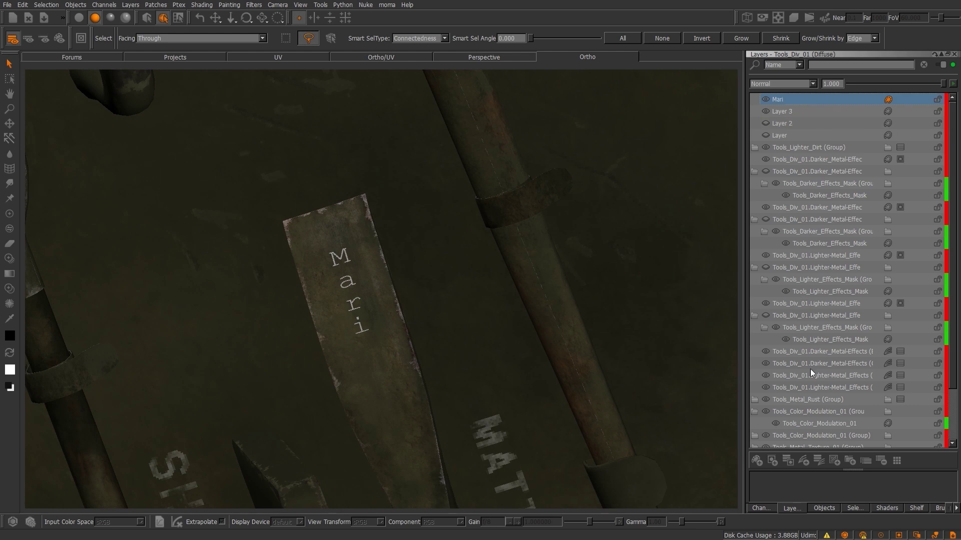
pyautogui.click(796, 84)
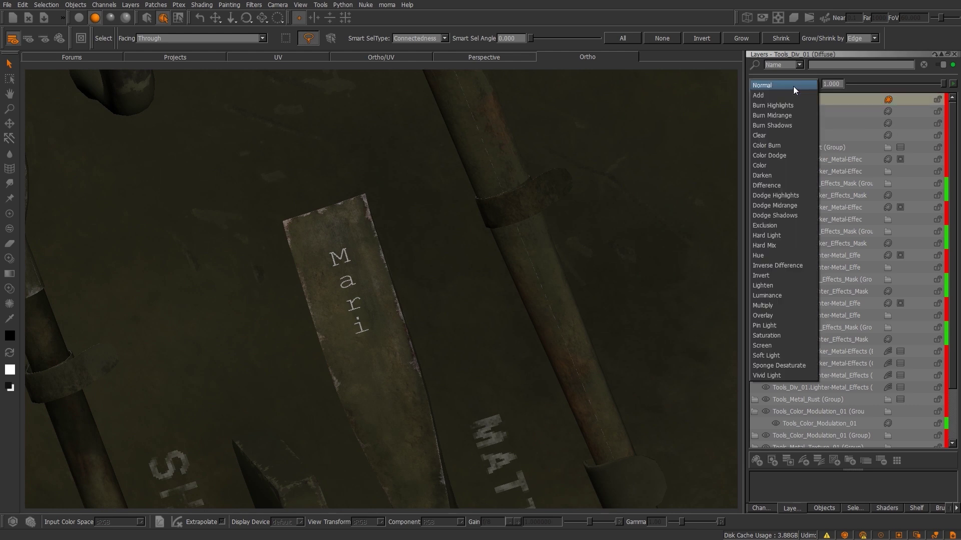
pyautogui.click(783, 310)
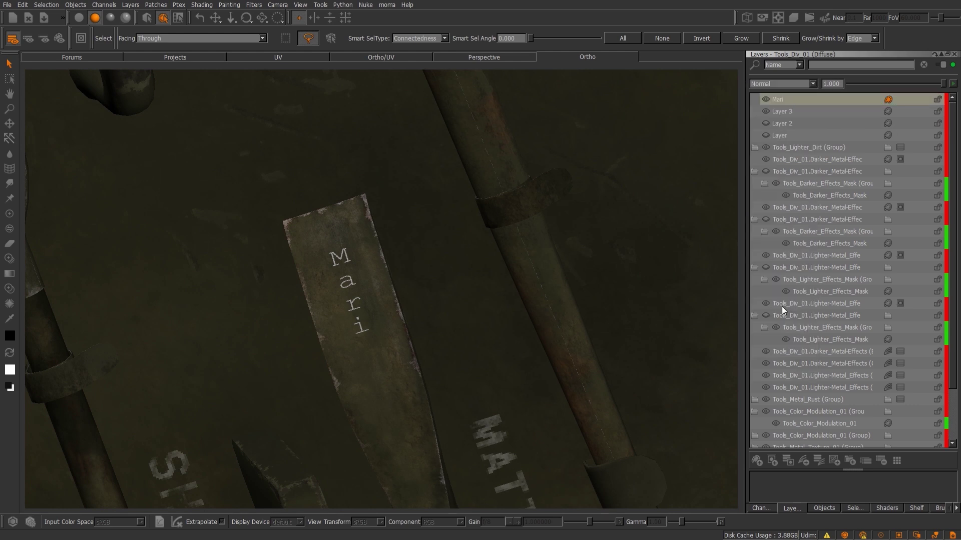
pyautogui.click(798, 84)
pyautogui.click(788, 238)
pyautogui.moveTo(944, 86); pyautogui.dragTo(909, 90)
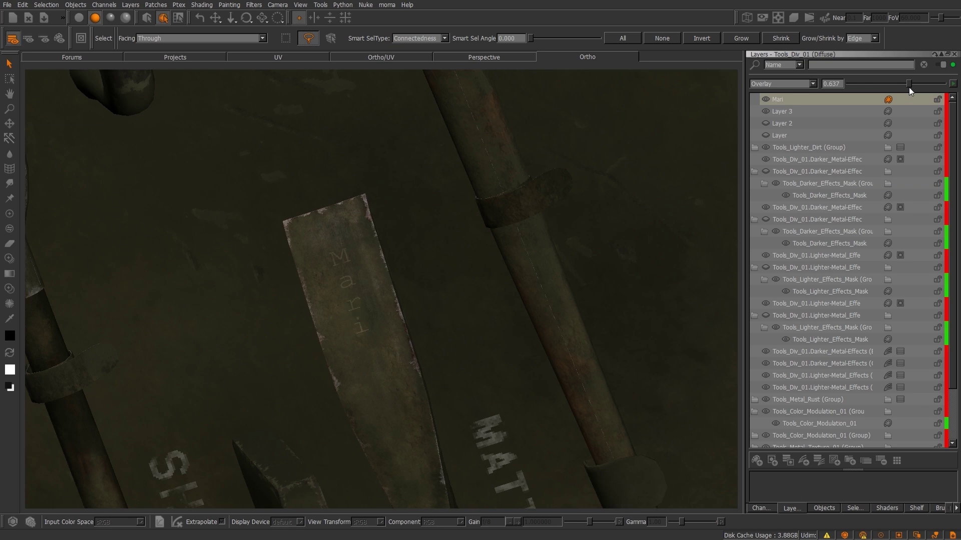
# Pull back to a wide hull view and expand the Tools_Base_Color group
pyautogui.keyDown('alt'); pyautogui.moveTo(480, 258); pyautogui.dragTo(352, 344); pyautogui.keyUp('alt')
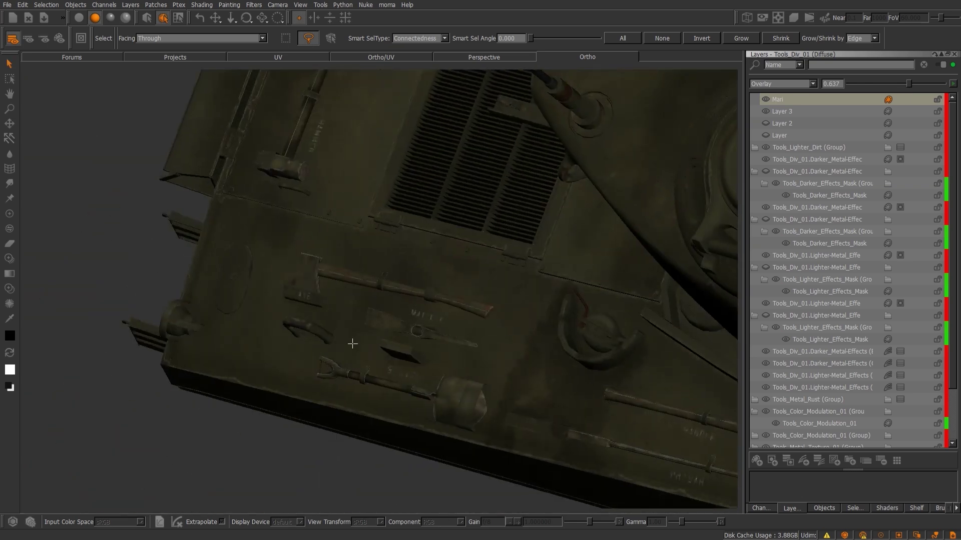
pyautogui.moveTo(952, 126); pyautogui.dragTo(951, 184)
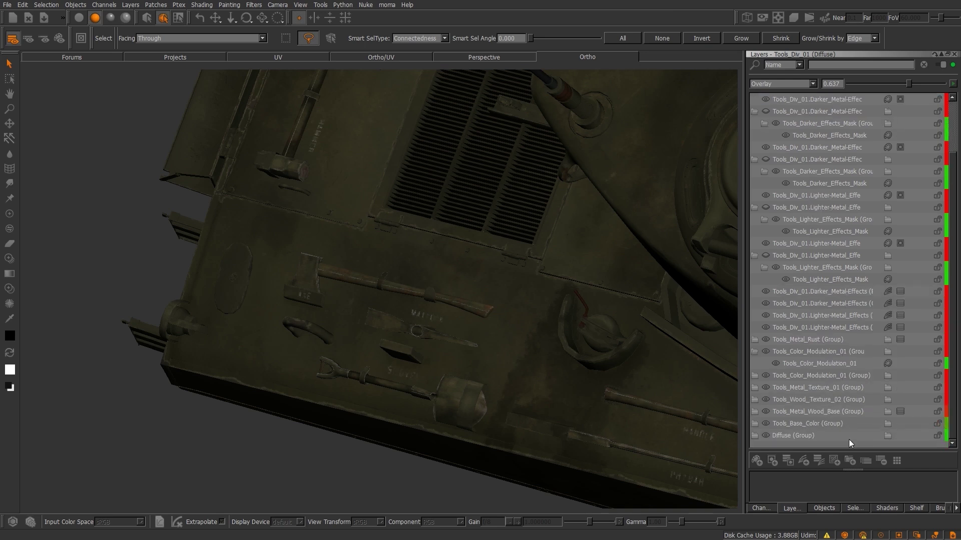
pyautogui.click(755, 425)
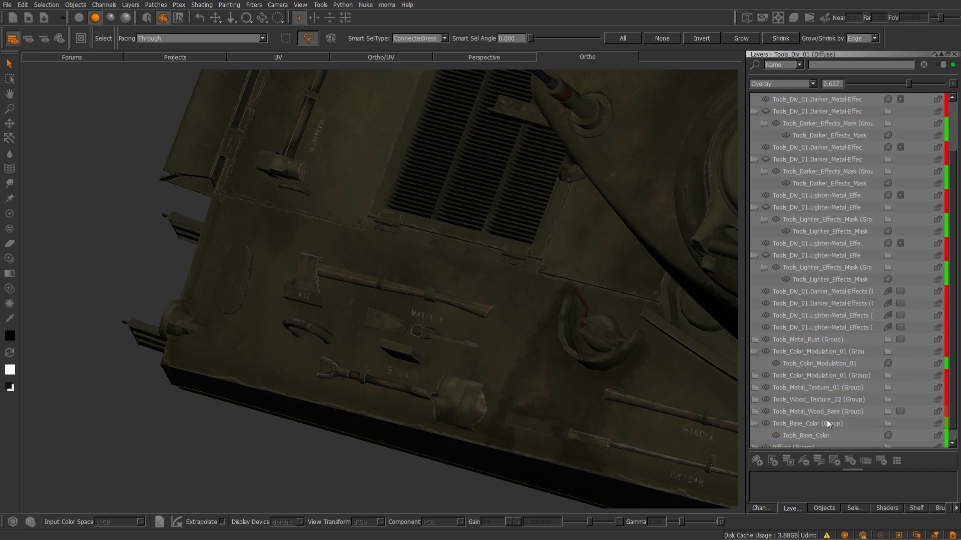
# Set the viewport to show only the current Tools_Base_Color layer's paint
pyautogui.click(812, 424)
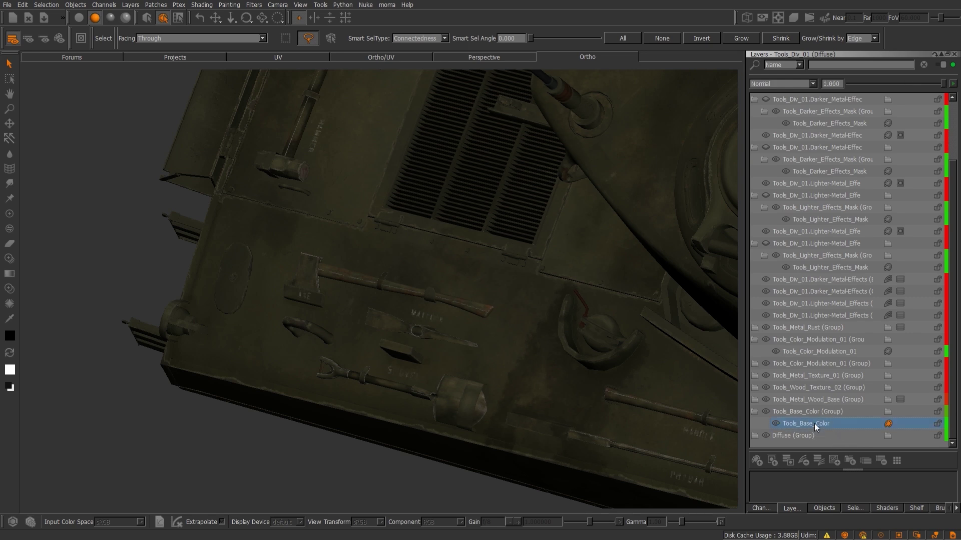
pyautogui.rightClick(816, 426)
pyautogui.moveTo(871, 300)
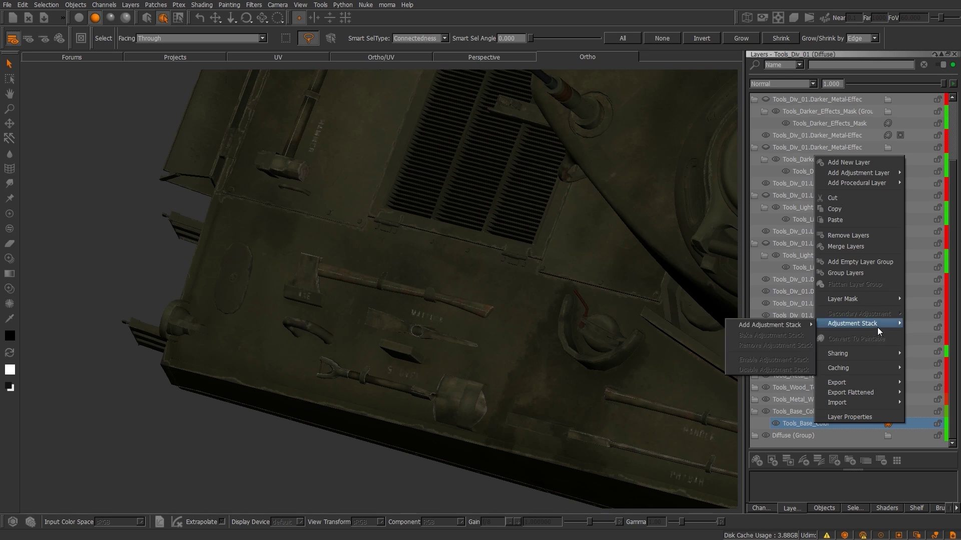
pyautogui.click(59, 38)
pyautogui.click(808, 421)
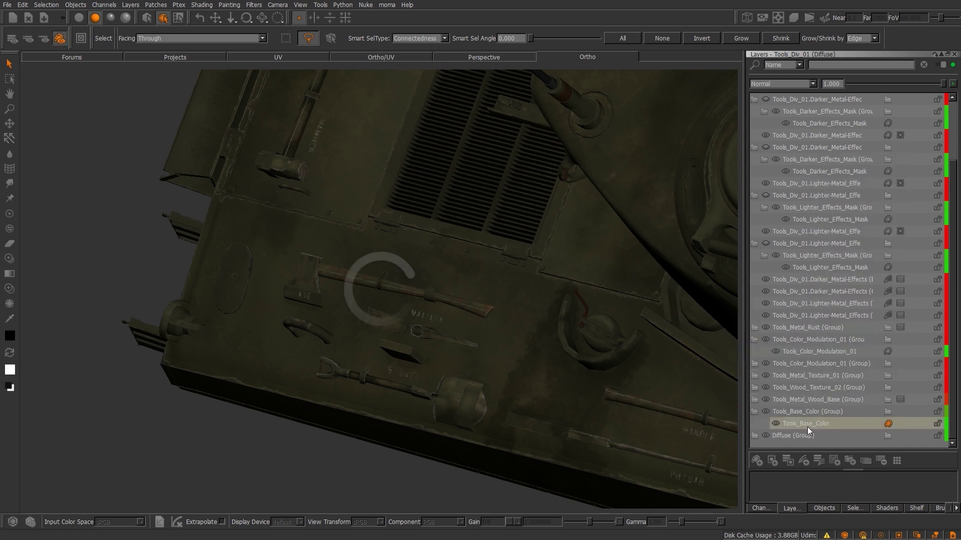
pyautogui.click(836, 426)
pyautogui.rightClick(836, 426)
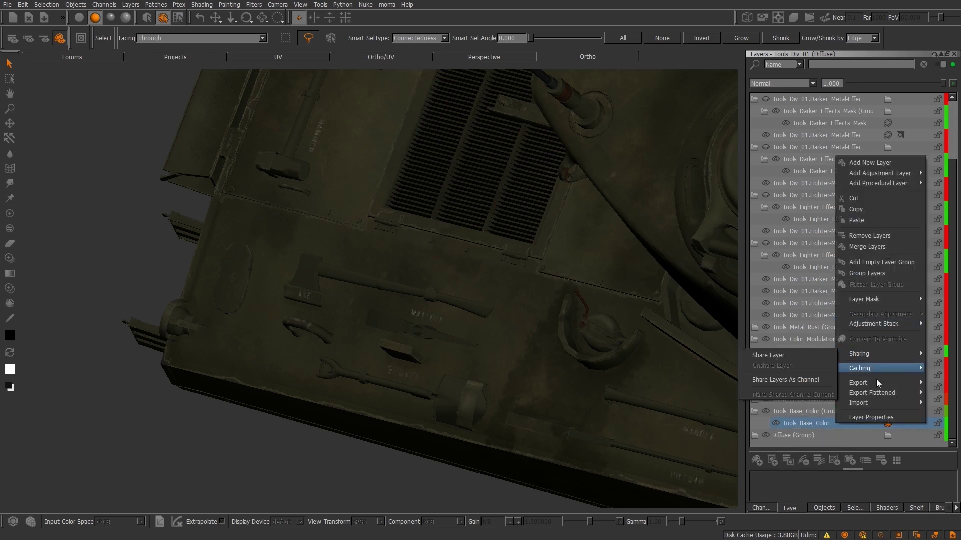
pyautogui.moveTo(850, 403)
pyautogui.click(869, 487)
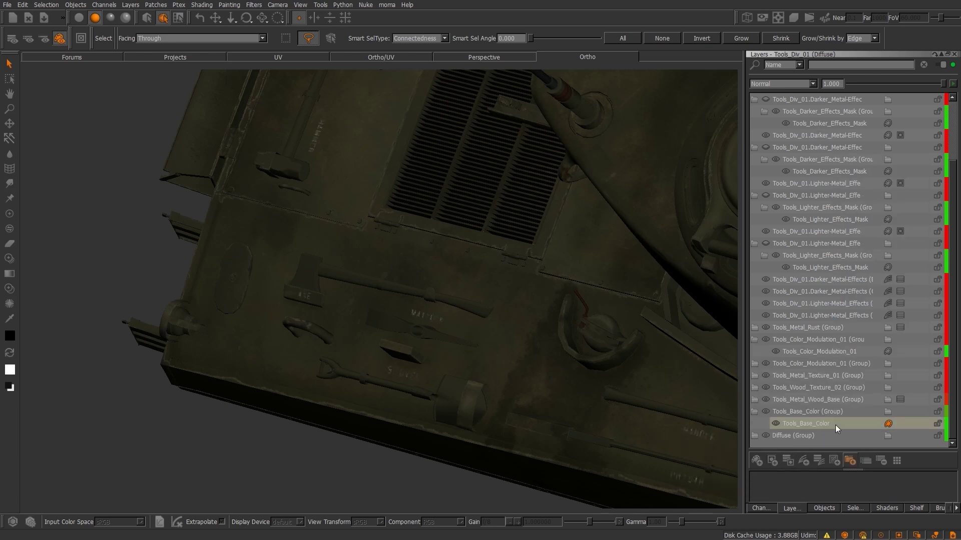
# Export the selected Tools_Base_Color layer with a .tga template for all patches
pyautogui.rightClick(826, 425)
pyautogui.moveTo(893, 383)
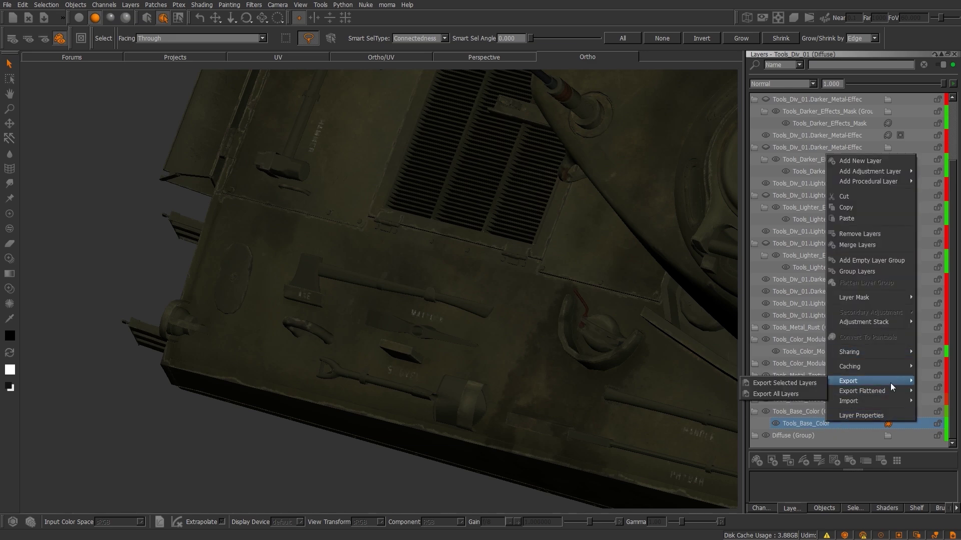
pyautogui.click(808, 384)
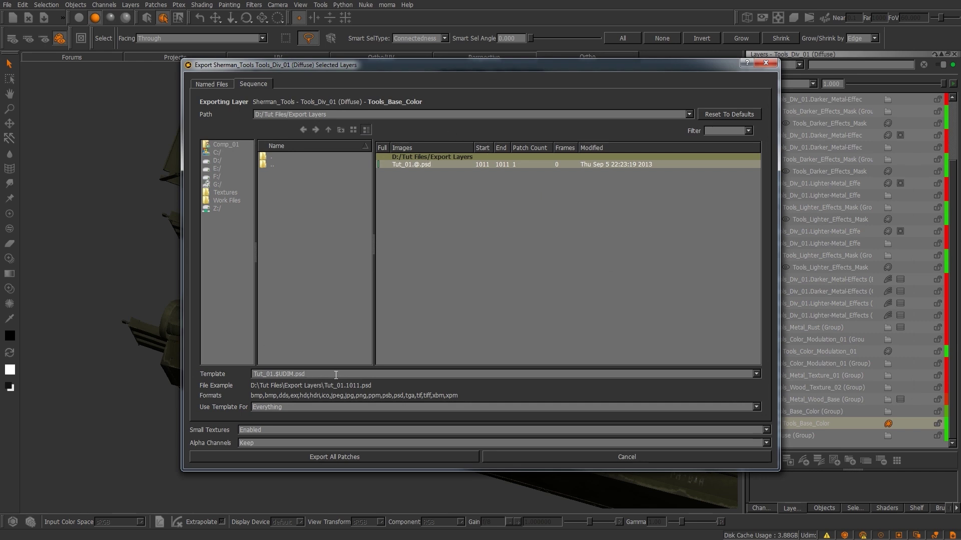
pyautogui.click(336, 375)
pyautogui.press('BackSpace')
pyautogui.press('BackSpace')
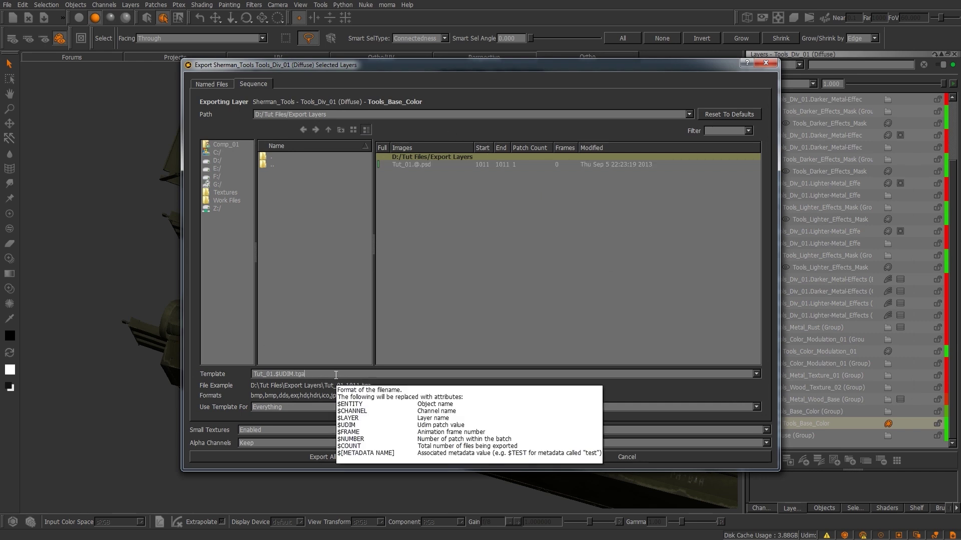
pyautogui.click(259, 461)
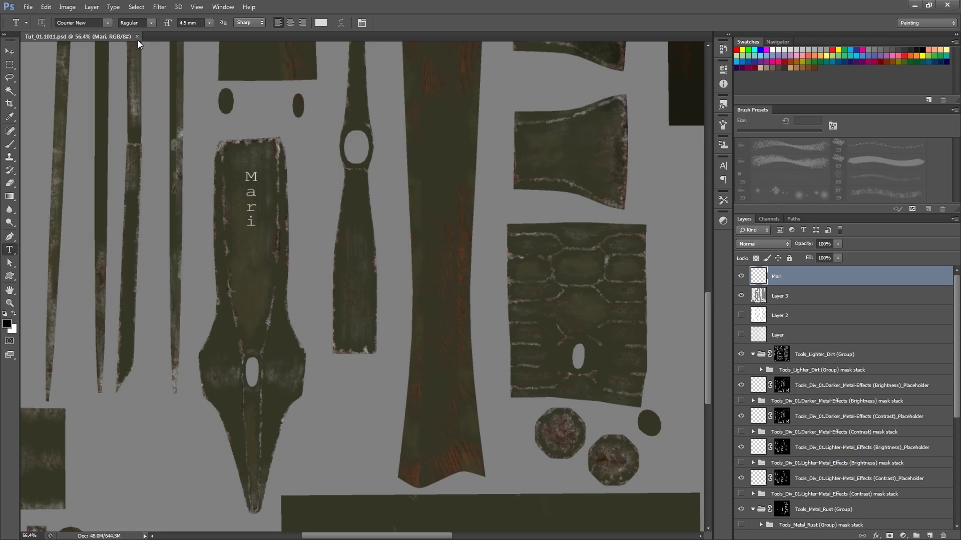
# Close the PSD document and open the exported Tut_01.1011.tga in Photoshop
pyautogui.click(137, 37)
pyautogui.doubleClick(343, 276)
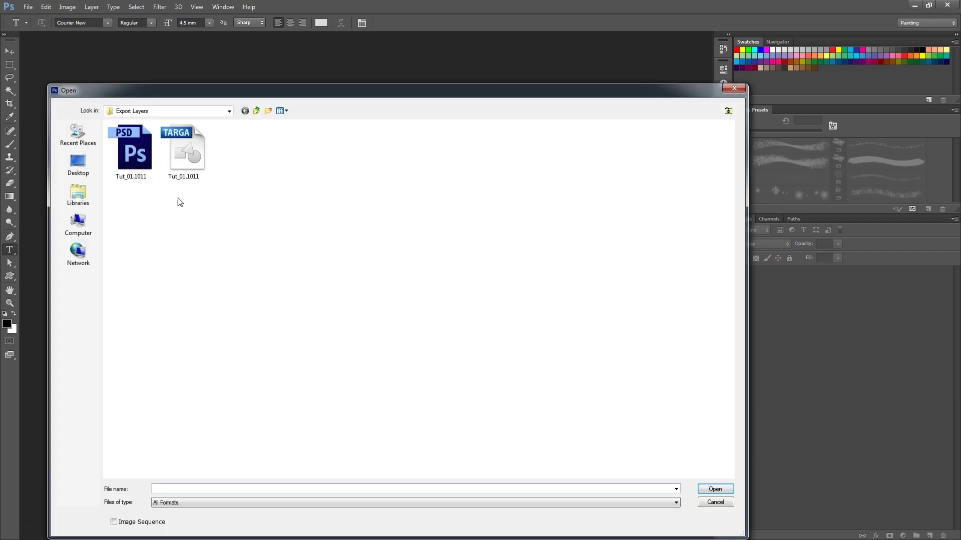
pyautogui.click(171, 145)
pyautogui.doubleClick(171, 145)
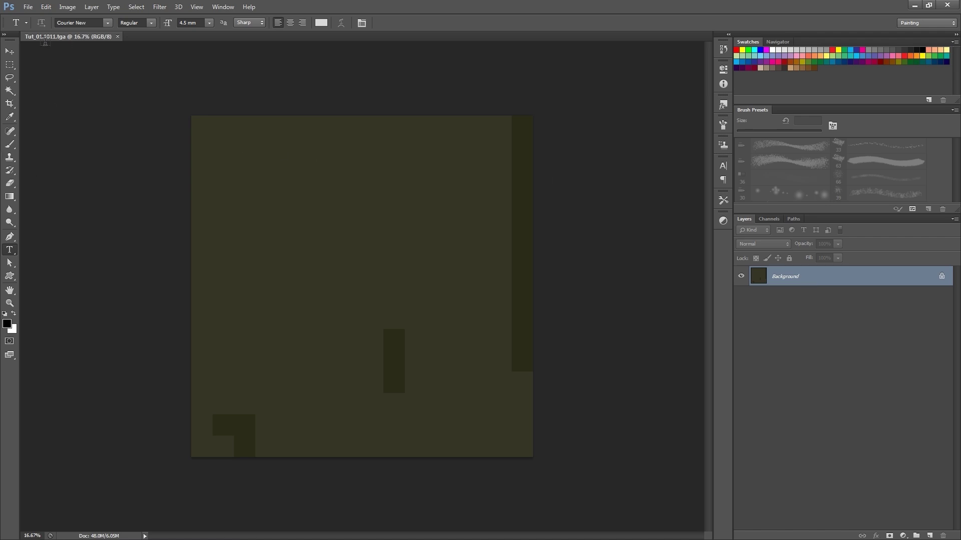
# Convert the Background into an editable Layer 0
pyautogui.click(46, 7)
pyautogui.click(898, 282)
pyautogui.doubleClick(898, 283)
pyautogui.click(564, 165)
# Fill the whole canvas with a custom pale yellow colour
pyautogui.click(46, 7)
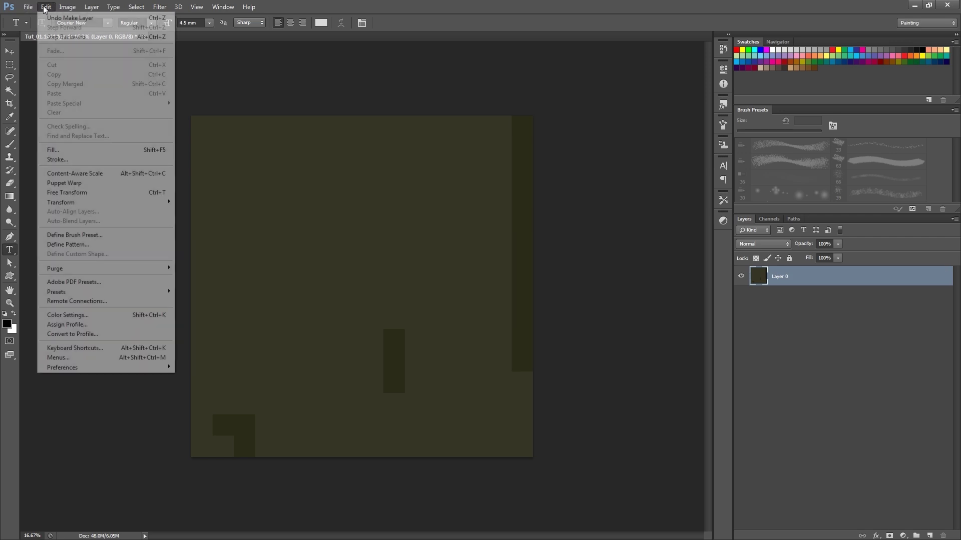
pyautogui.click(54, 150)
pyautogui.click(412, 270)
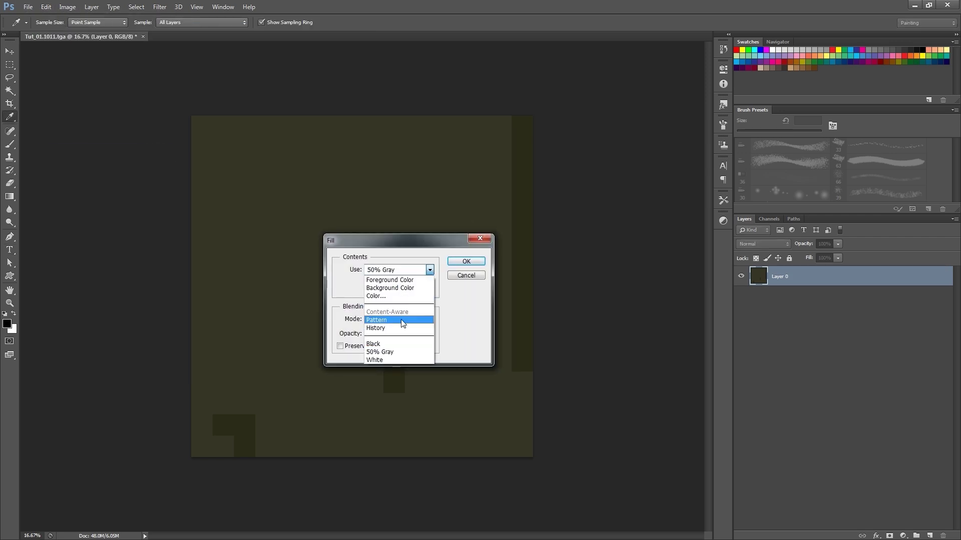
pyautogui.click(381, 296)
pyautogui.moveTo(269, 278)
pyautogui.mouseDown()
pyautogui.moveTo(295, 224)
pyautogui.moveTo(298, 244)
pyautogui.moveTo(300, 235)
pyautogui.mouseUp()
pyautogui.moveTo(371, 310); pyautogui.dragTo(372, 325)
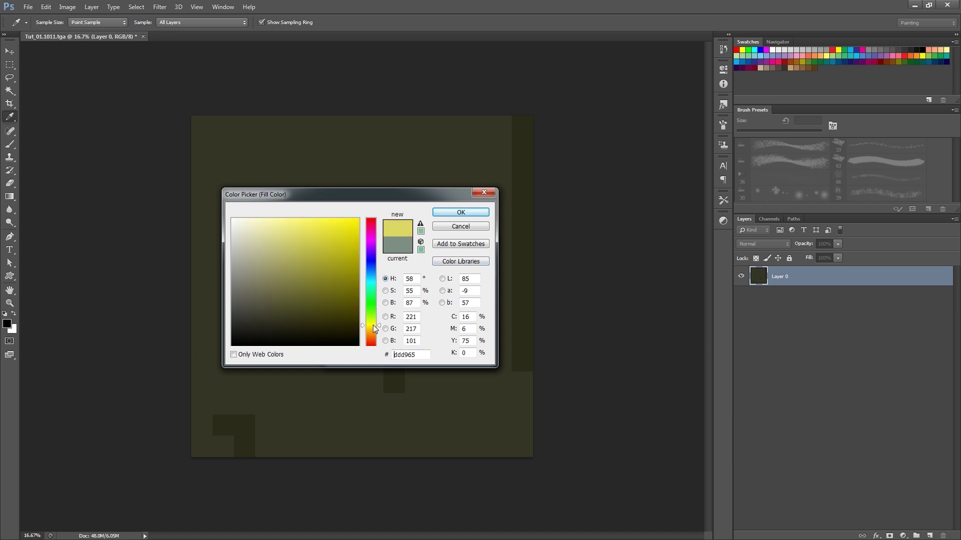
pyautogui.click(446, 216)
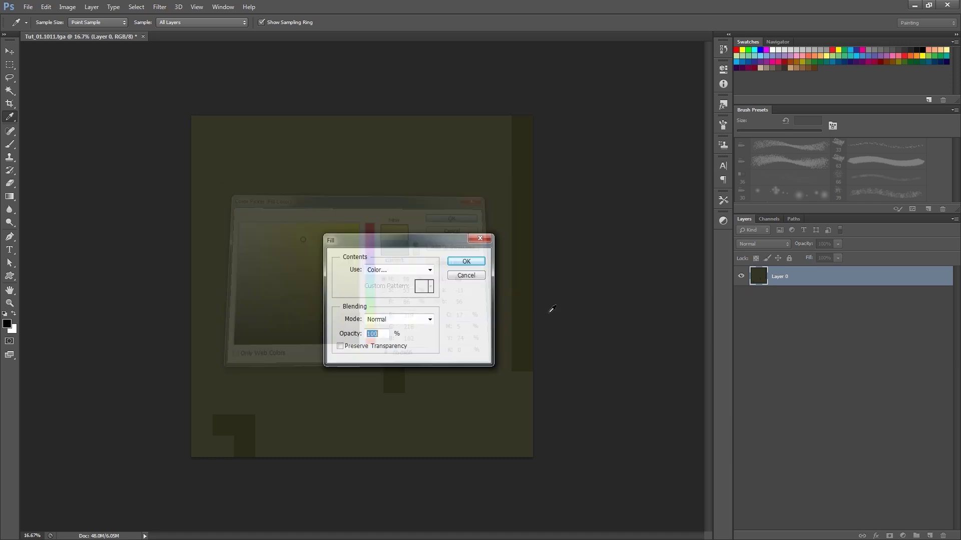
pyautogui.click(477, 262)
pyautogui.press('t')
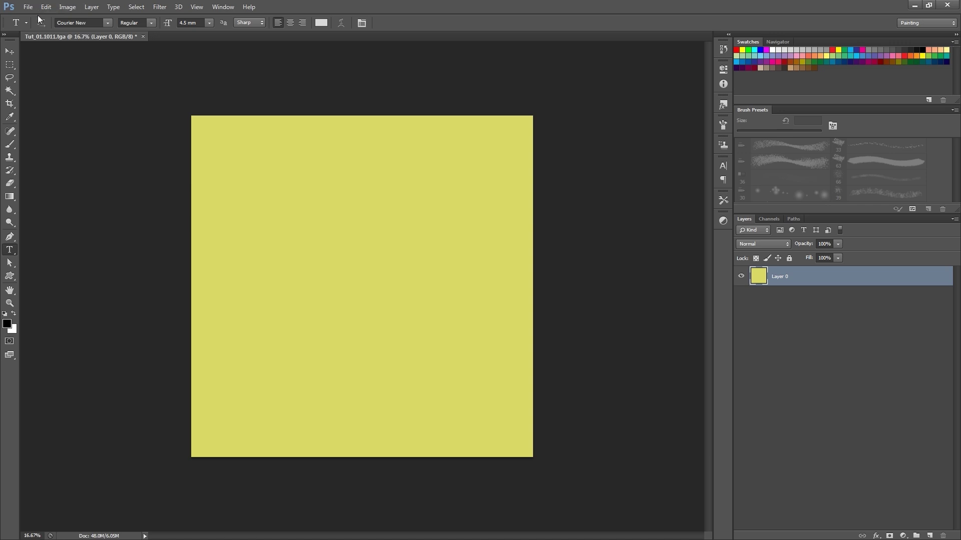
# Save as Targa over Tut_01.1011.tga, then minimise Photoshop back to Mari
pyautogui.click(27, 6)
pyautogui.click(53, 119)
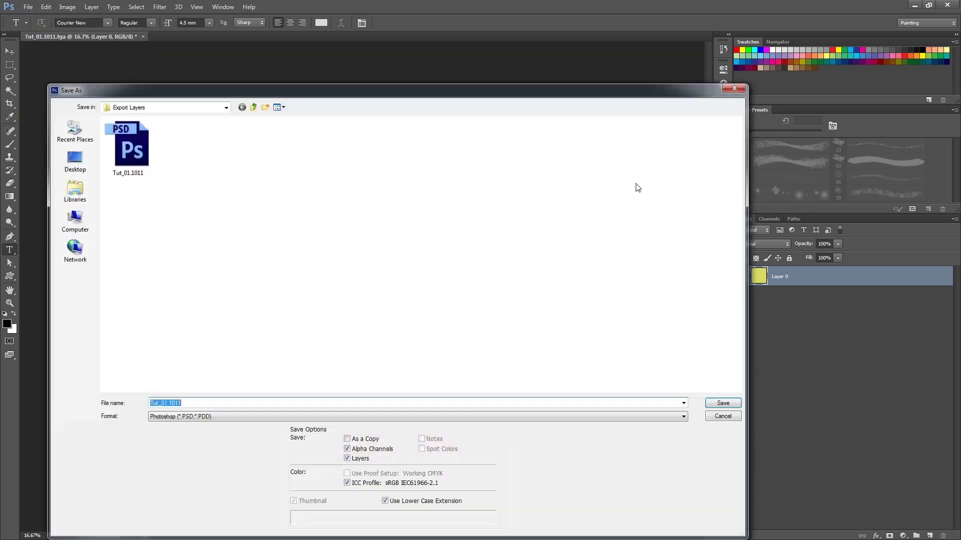
pyautogui.click(195, 417)
pyautogui.click(190, 401)
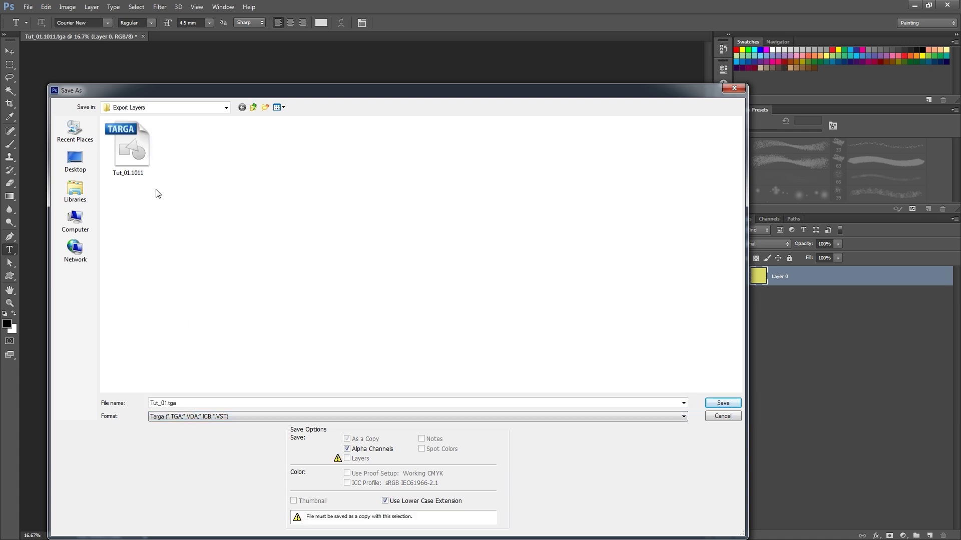
pyautogui.doubleClick(144, 161)
pyautogui.click(452, 203)
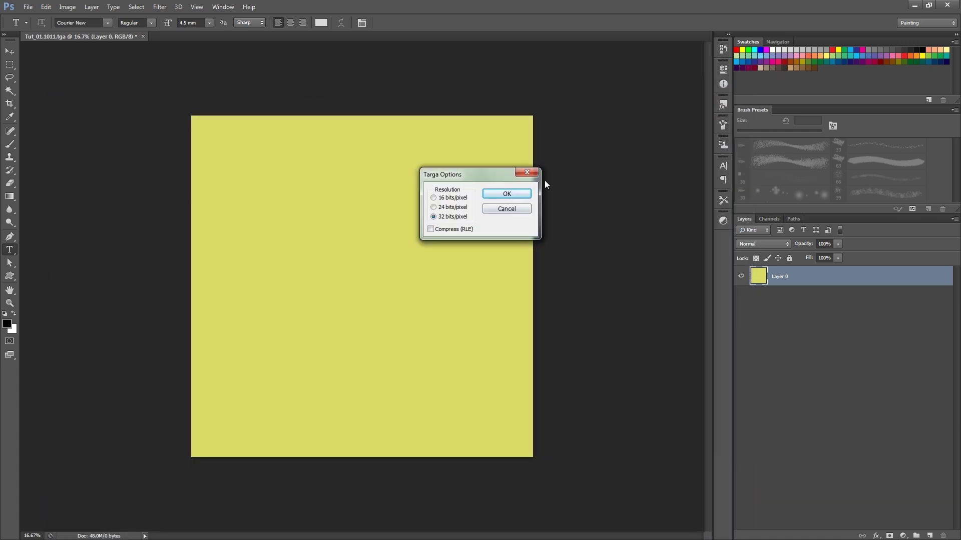
pyautogui.click(510, 195)
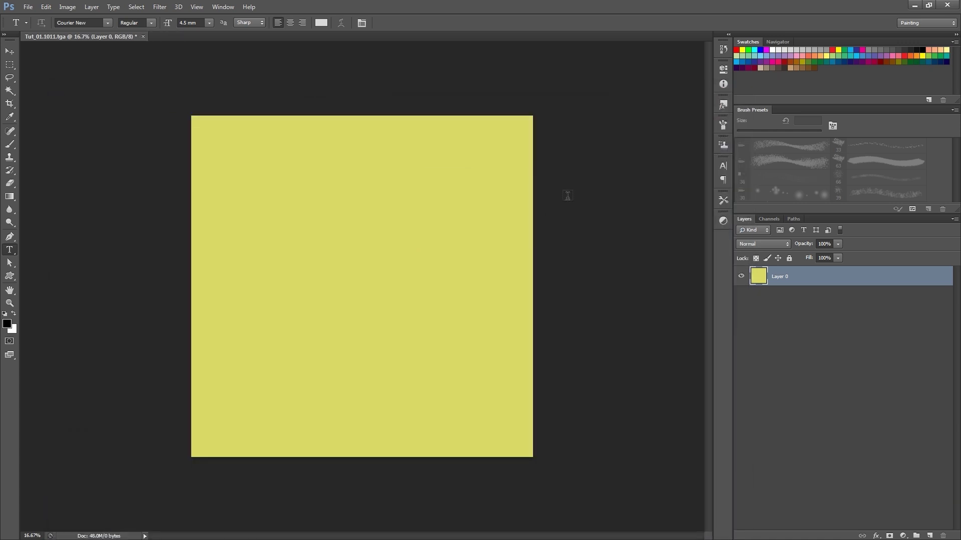
pyautogui.click(914, 5)
# Add a new empty Layer 4 above Tools_Base_Color
pyautogui.click(829, 425)
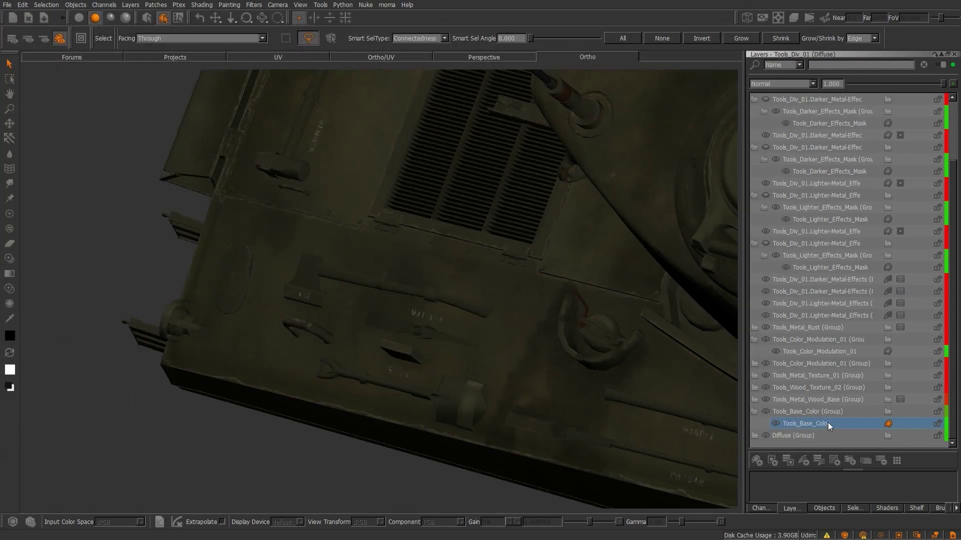
pyautogui.rightClick(828, 424)
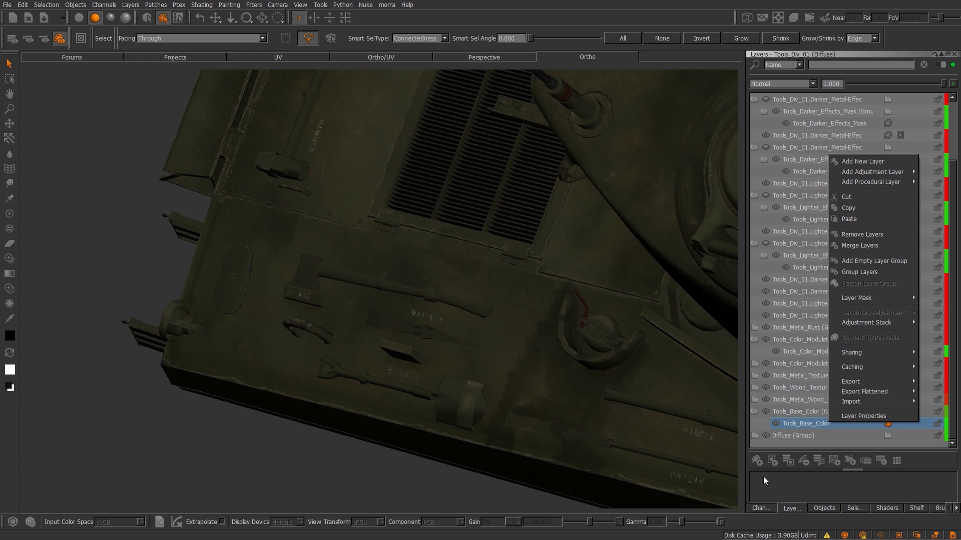
pyautogui.click(757, 460)
# Import Tut_01.1011.tga into Layer 4 across all patches and inspect the tool rack
pyautogui.click(810, 424)
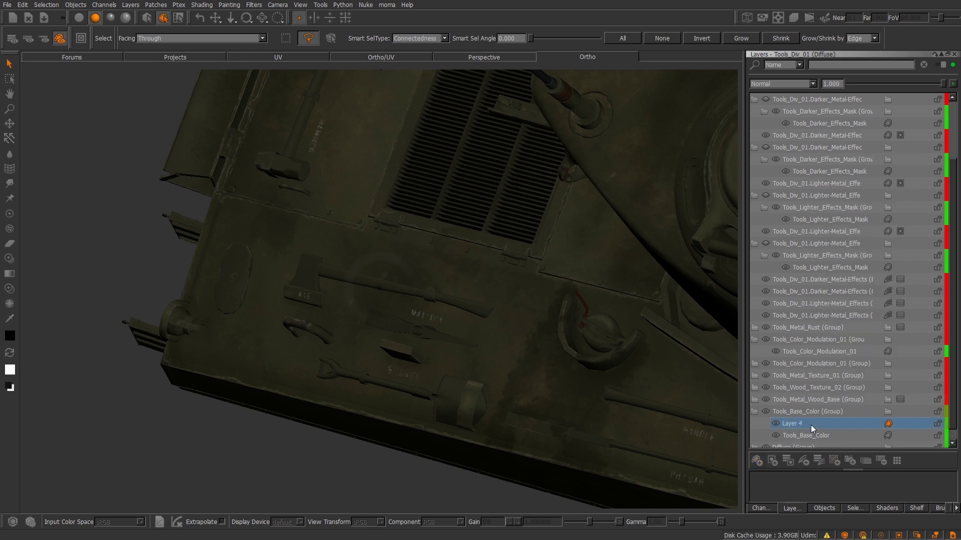
pyautogui.rightClick(810, 424)
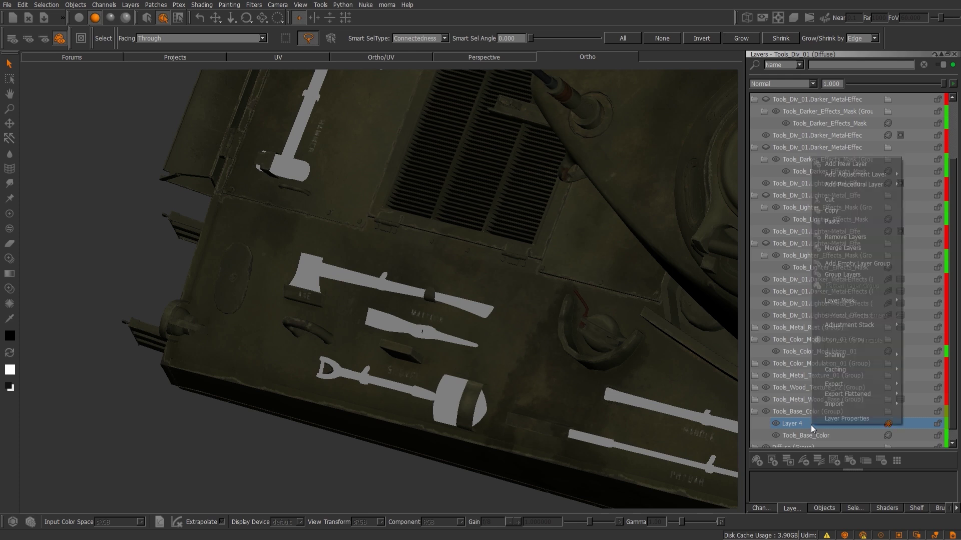
pyautogui.moveTo(866, 405)
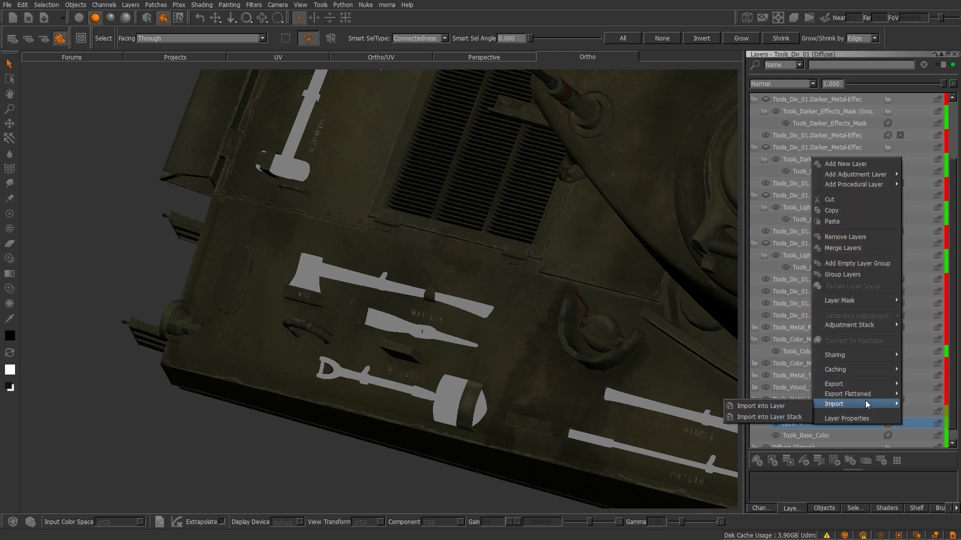
pyautogui.click(758, 406)
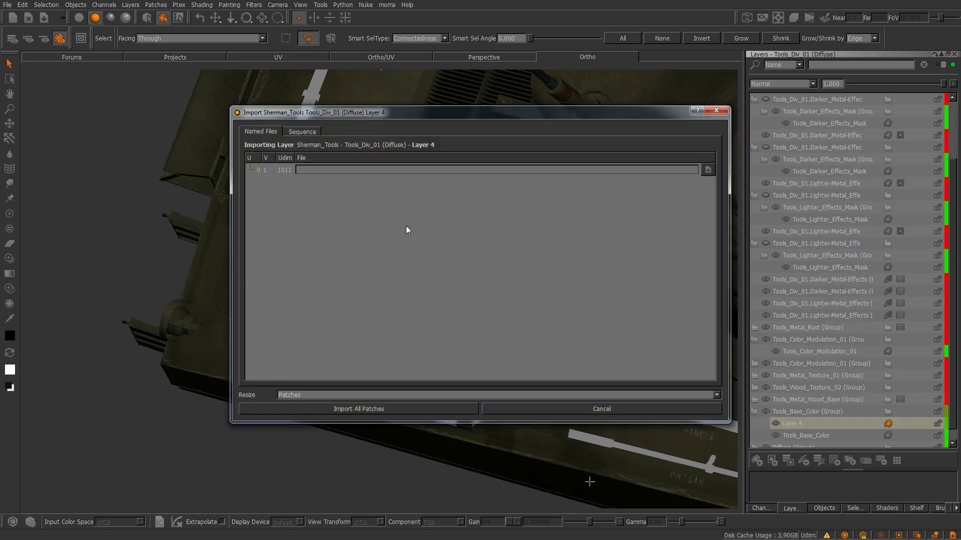
pyautogui.doubleClick(376, 181)
pyautogui.click(293, 395)
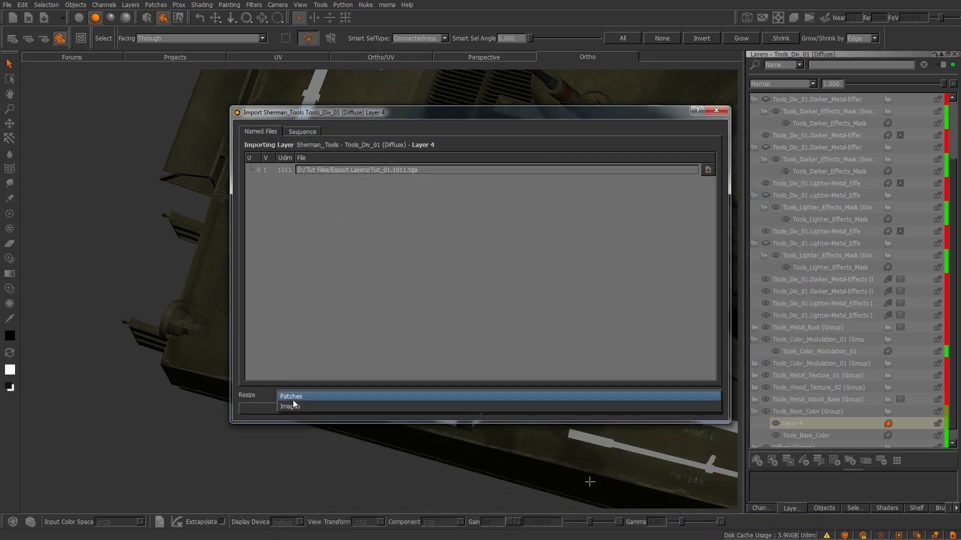
pyautogui.click(291, 403)
pyautogui.click(290, 408)
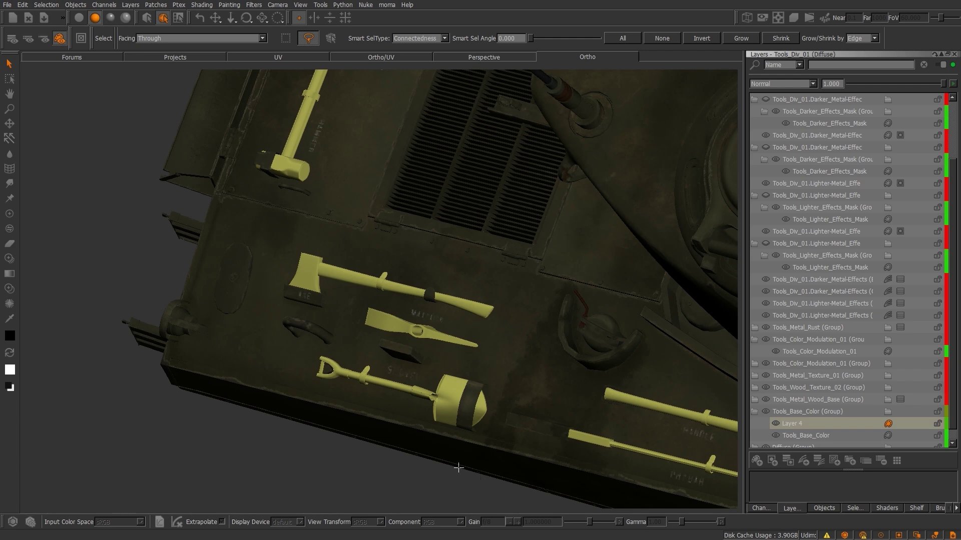
pyautogui.keyDown('alt'); pyautogui.moveTo(457, 465); pyautogui.dragTo(507, 430); pyautogui.keyUp('alt')
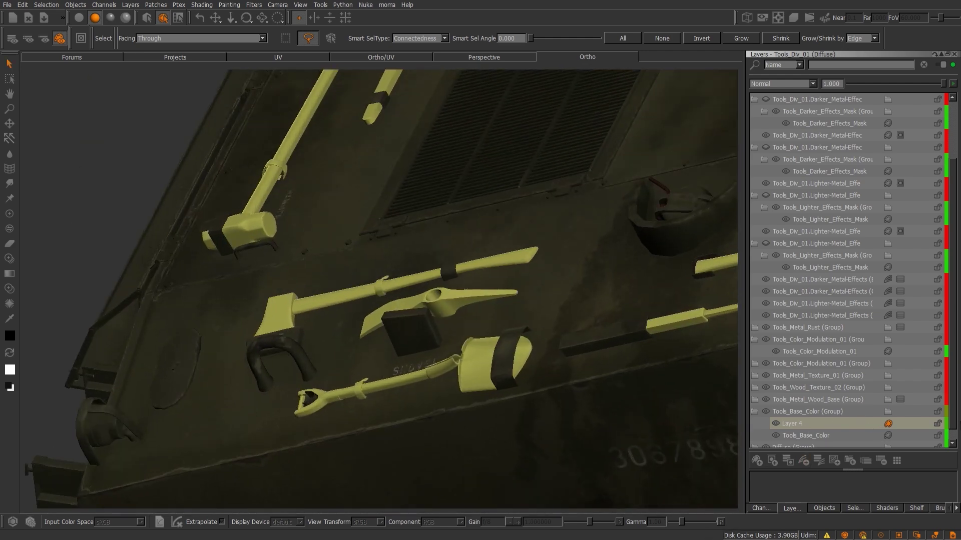
pyautogui.moveTo(952, 350); pyautogui.dragTo(950, 229)
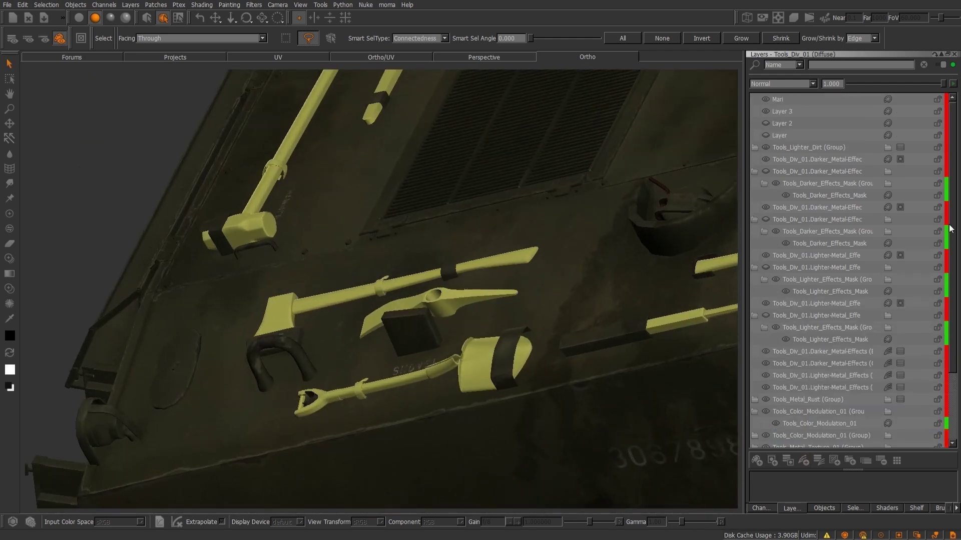